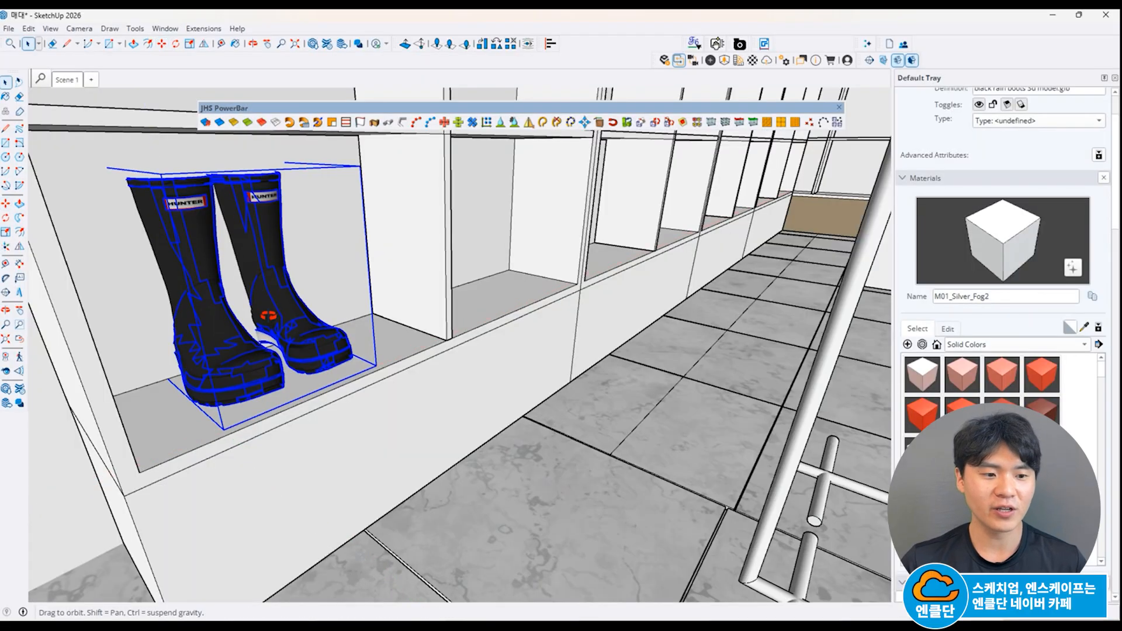
# Step: Scale the rain boots down to fit the bottom shelf compartment and move them along the shelf toward its middle
pyautogui.press('s')
pyautogui.moveTo(258, 319); pyautogui.dragTo(222, 446, button='middle')
pyautogui.moveTo(256, 164); pyautogui.dragTo(245, 278)
pyautogui.moveTo(263, 304); pyautogui.dragTo(222, 362, button='middle')
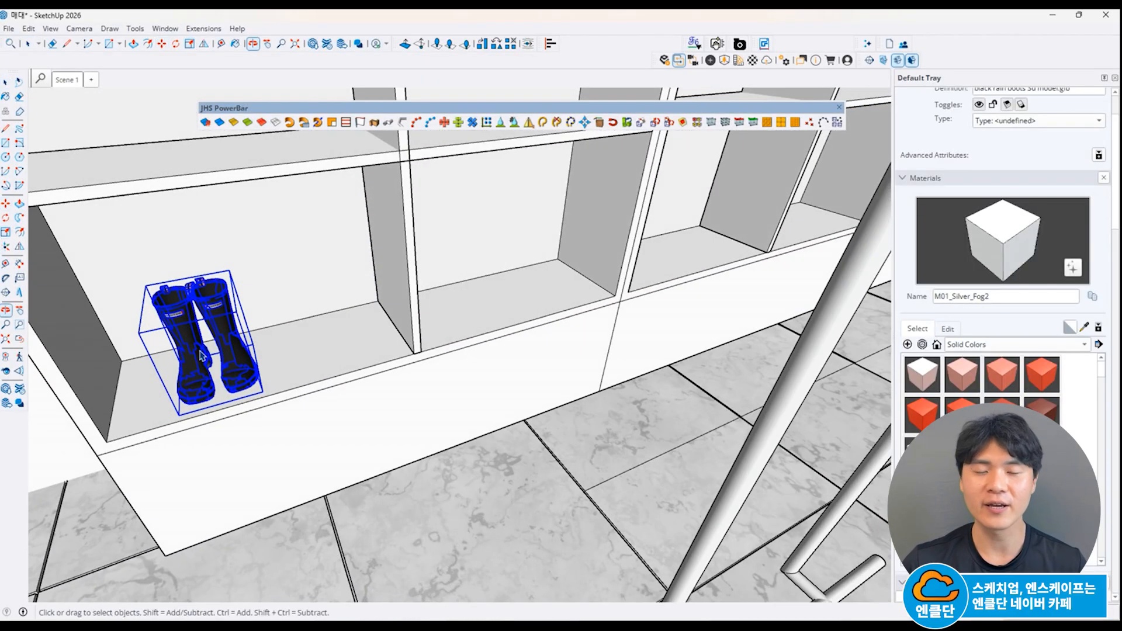
pyautogui.press('m')
pyautogui.click(221, 408)
pyautogui.click(279, 392)
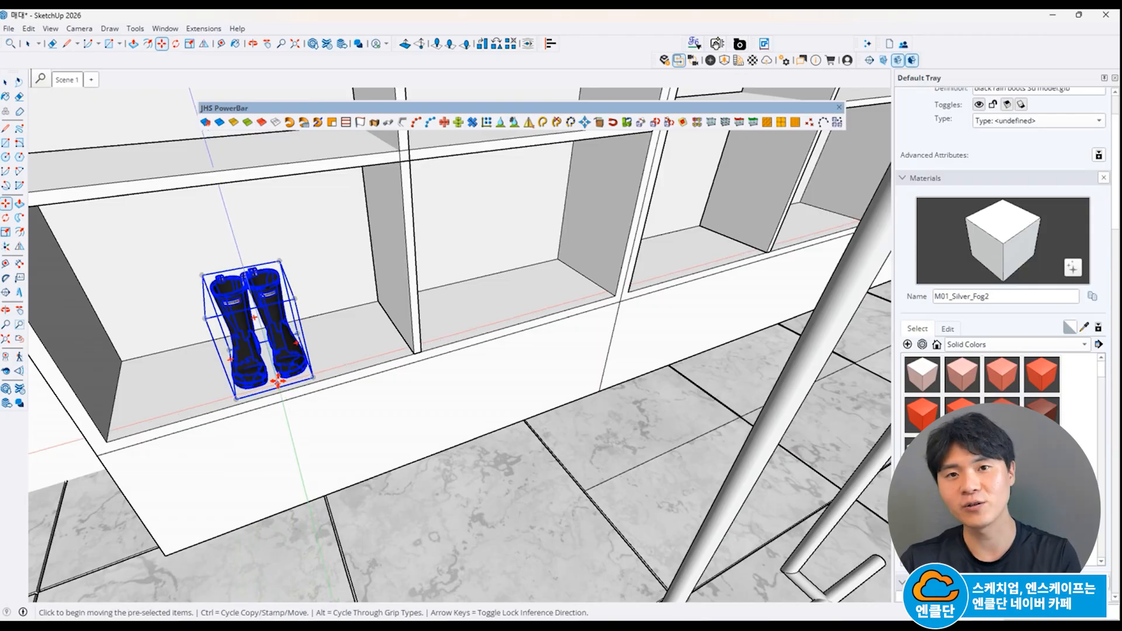
# Step: Save the rain boots as an external Enscape model named "hunter boots"
pyautogui.press('space')
pyautogui.rightClick(269, 323)
pyautogui.moveTo(445, 397); pyautogui.dragTo(419, 418, button='middle')
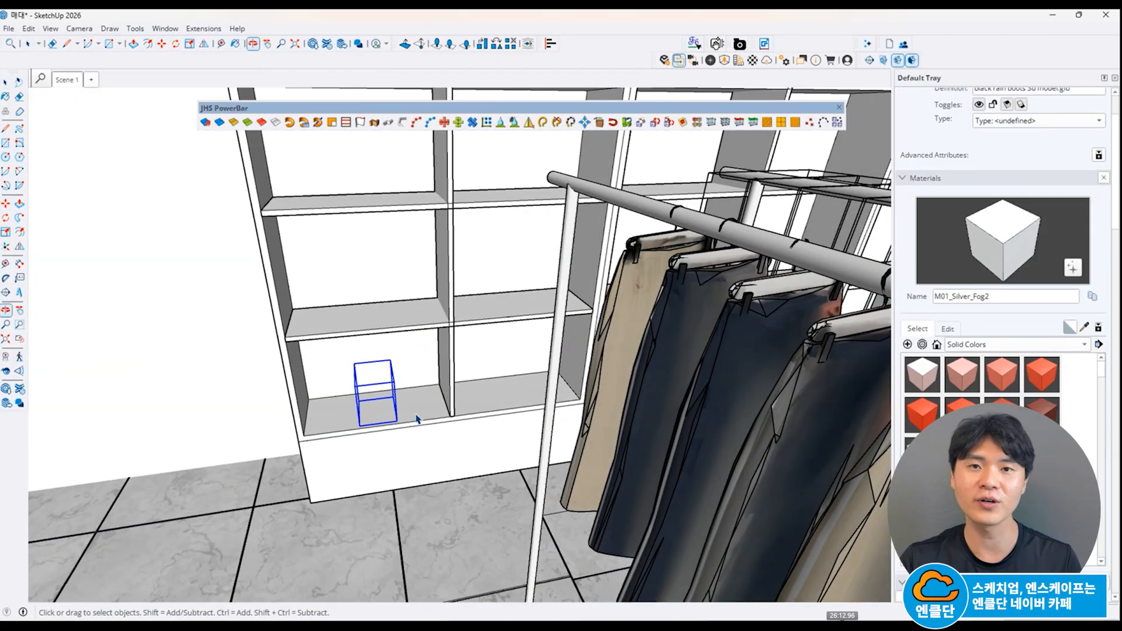
pyautogui.press('m')
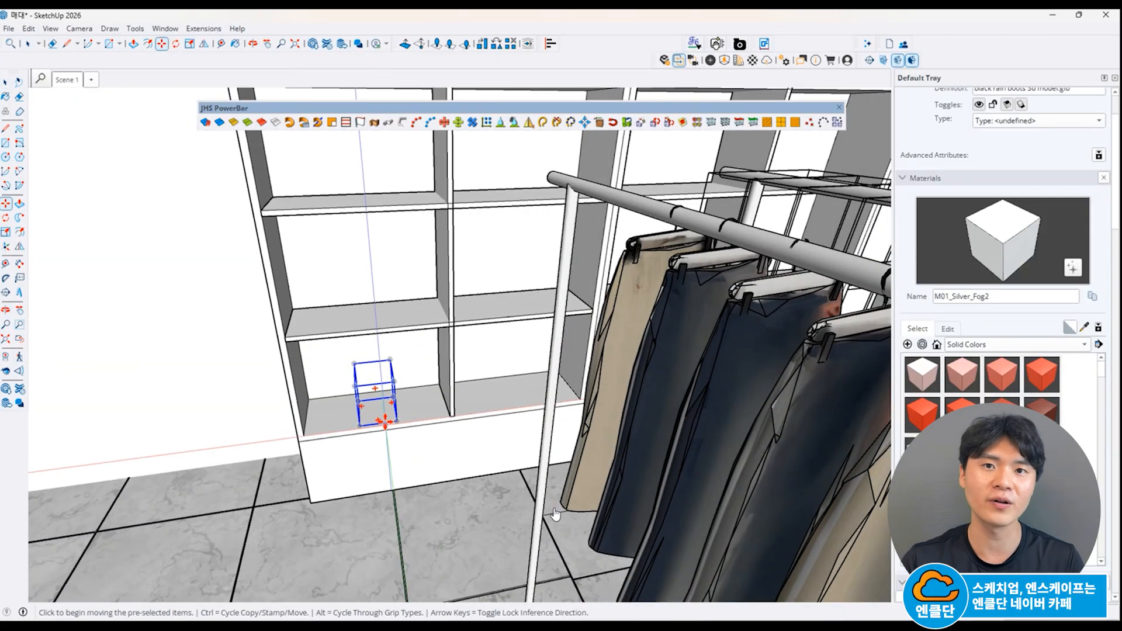
pyautogui.click(385, 422)
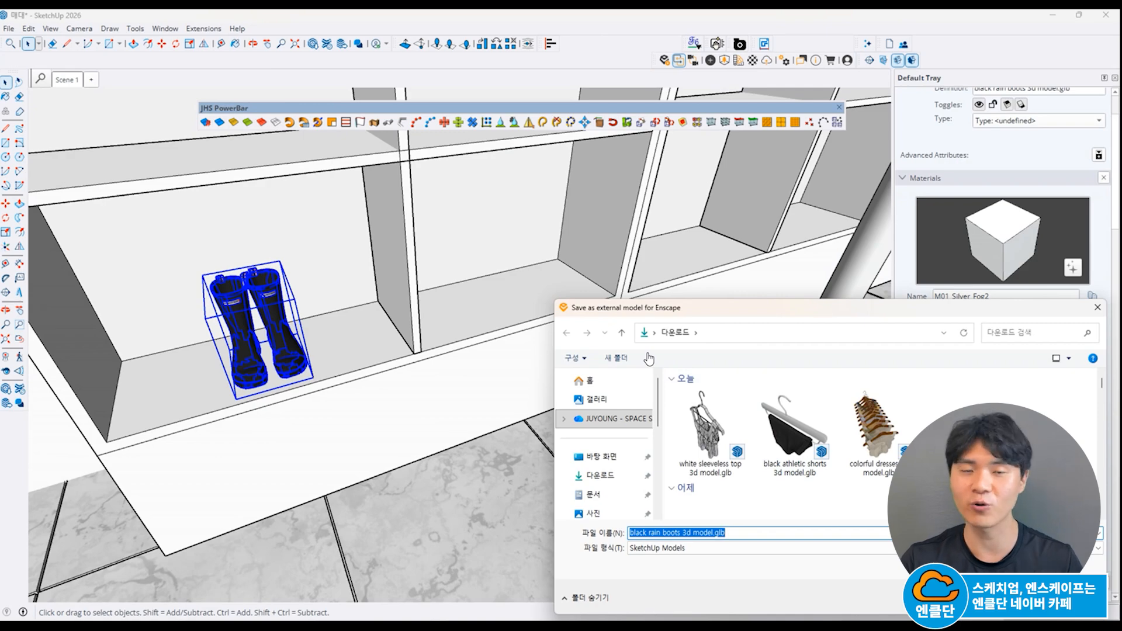
pyautogui.write('hunter bo')
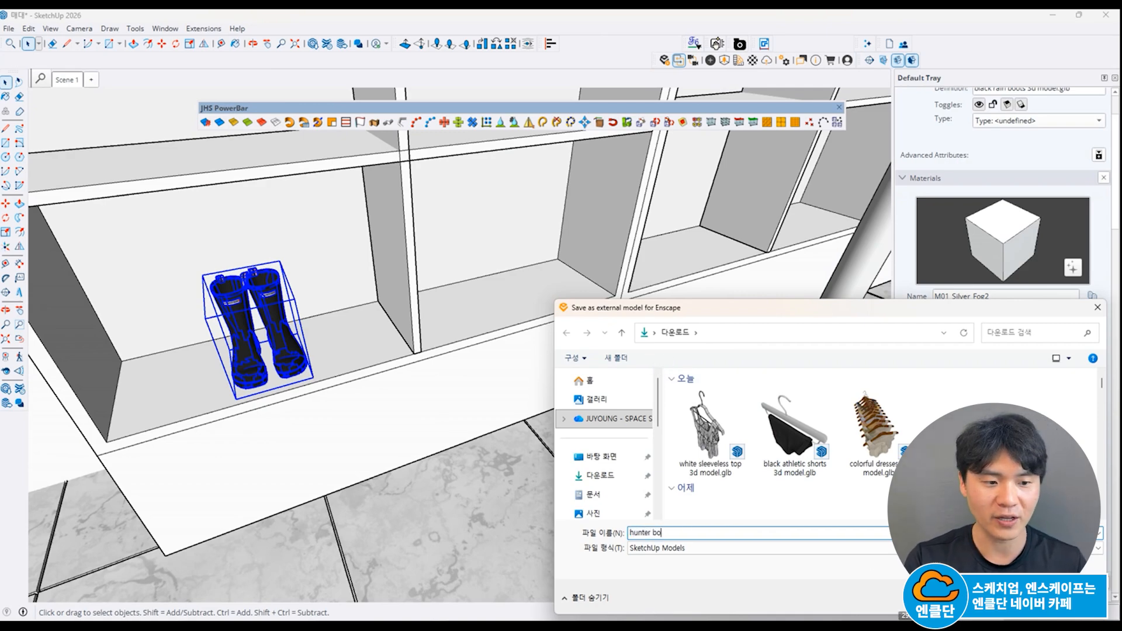
pyautogui.write('ots')
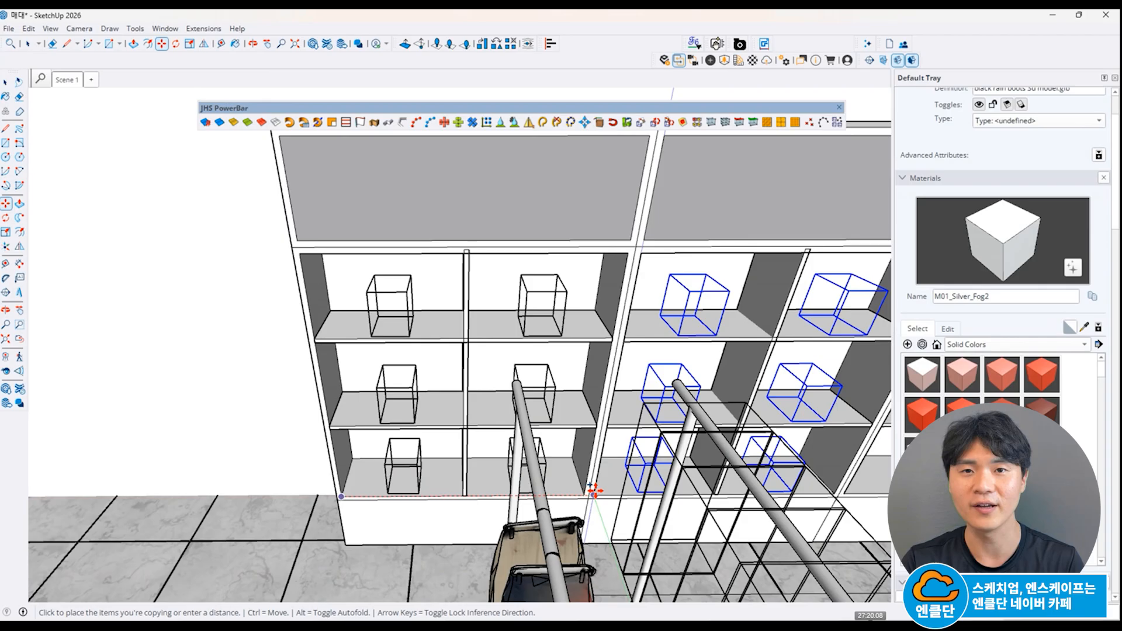
# Step: Copy the boot proxies from the first shelf unit into the adjoining unit's compartments
pyautogui.press('space')
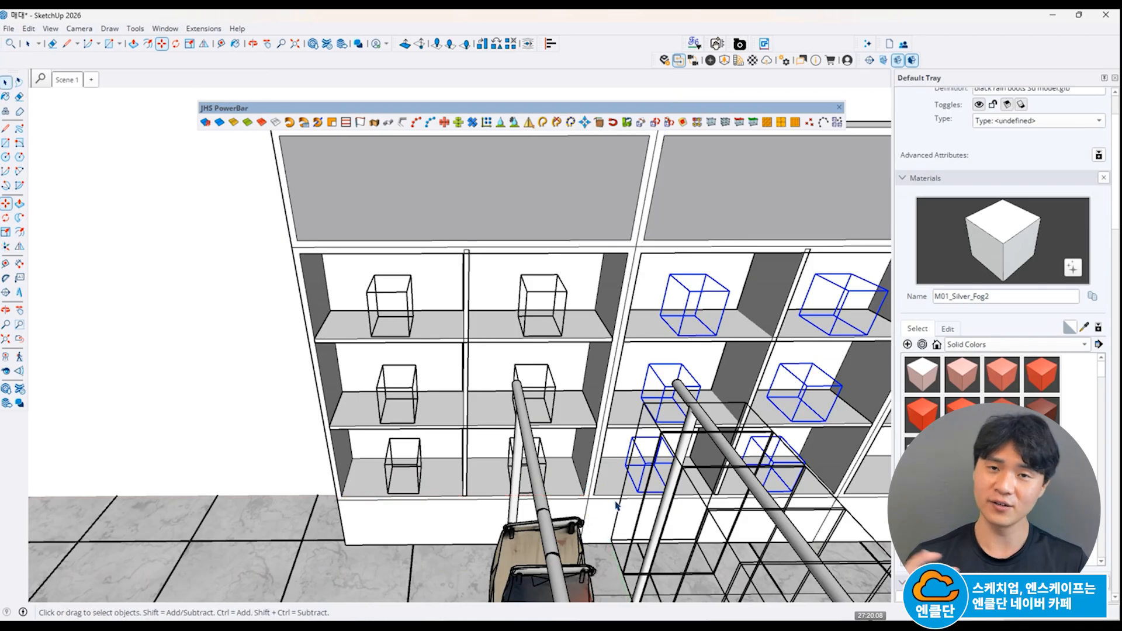
pyautogui.moveTo(616, 506); pyautogui.dragTo(386, 450, button='middle')
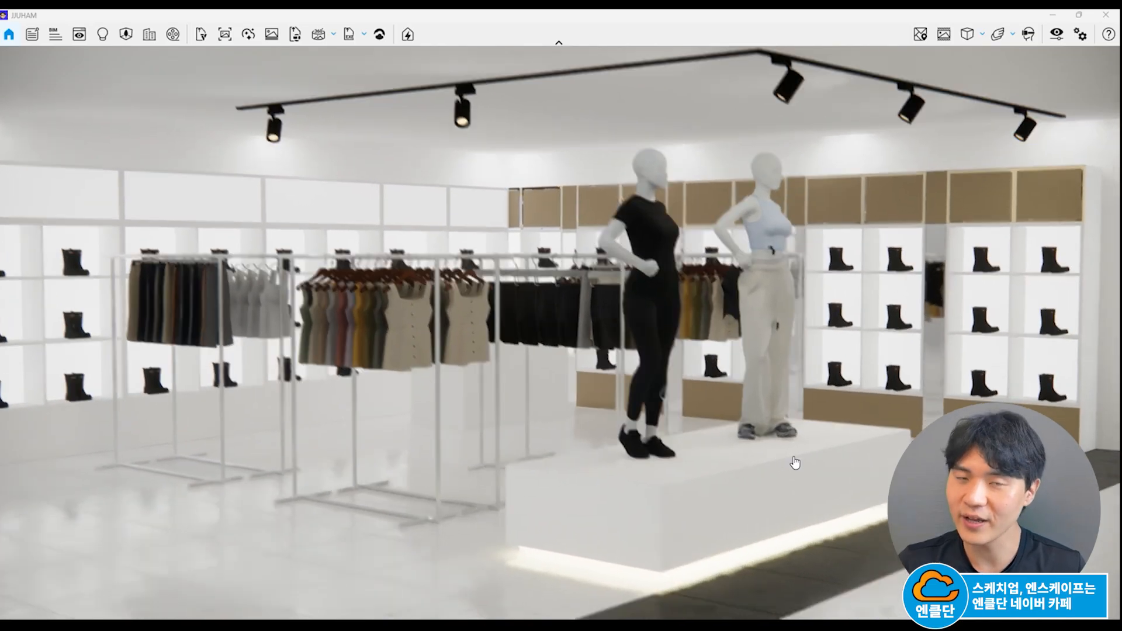
pyautogui.press('space')
pyautogui.moveTo(794, 459); pyautogui.dragTo(838, 470)
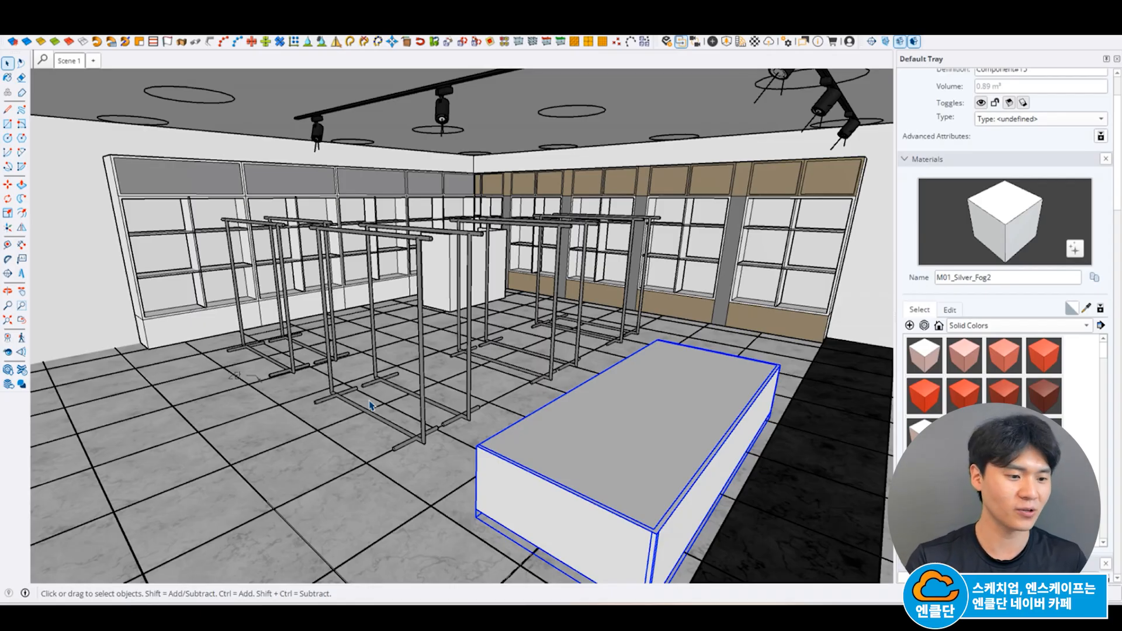
pyautogui.moveTo(353, 521)
pyautogui.mouseDown(button='middle')
pyautogui.moveTo(359, 509)
pyautogui.moveTo(263, 514)
pyautogui.mouseUp(button='middle')
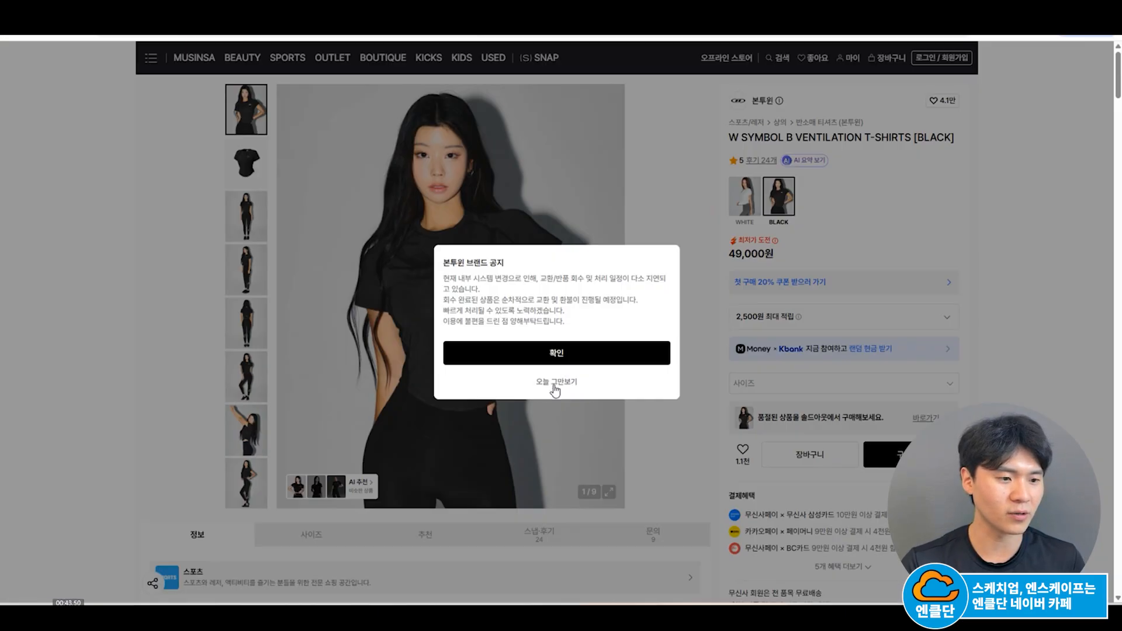
# Step: On the Musinsa W Symbol B Ventilation T-shirt page, dismiss the brand notice and capture the full-body side-pose photo
pyautogui.click(555, 383)
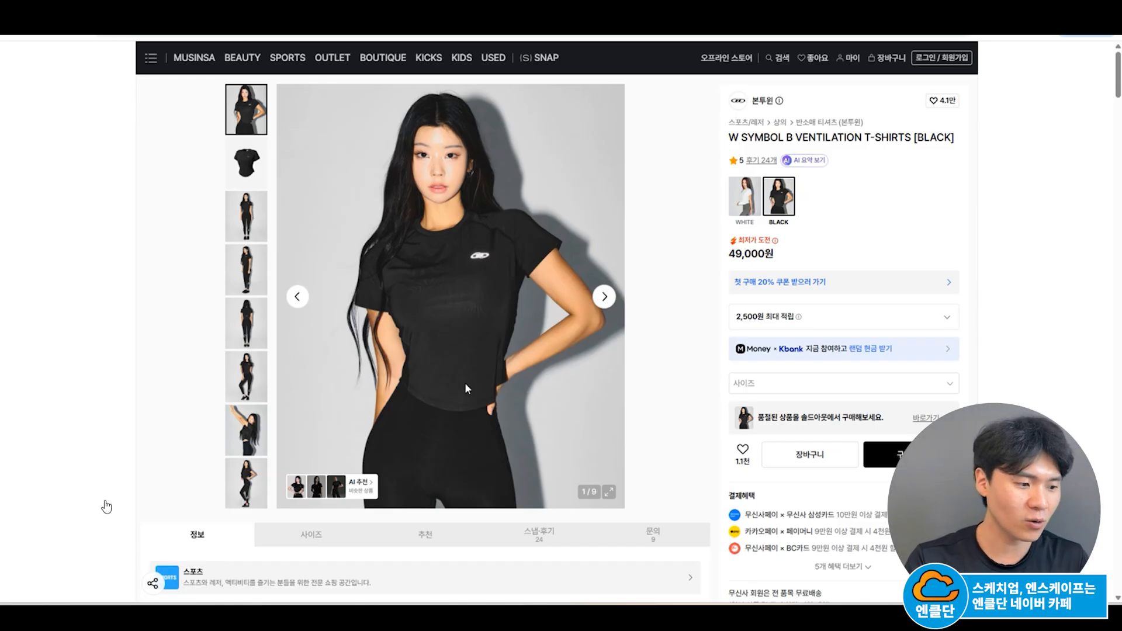
pyautogui.click(253, 279)
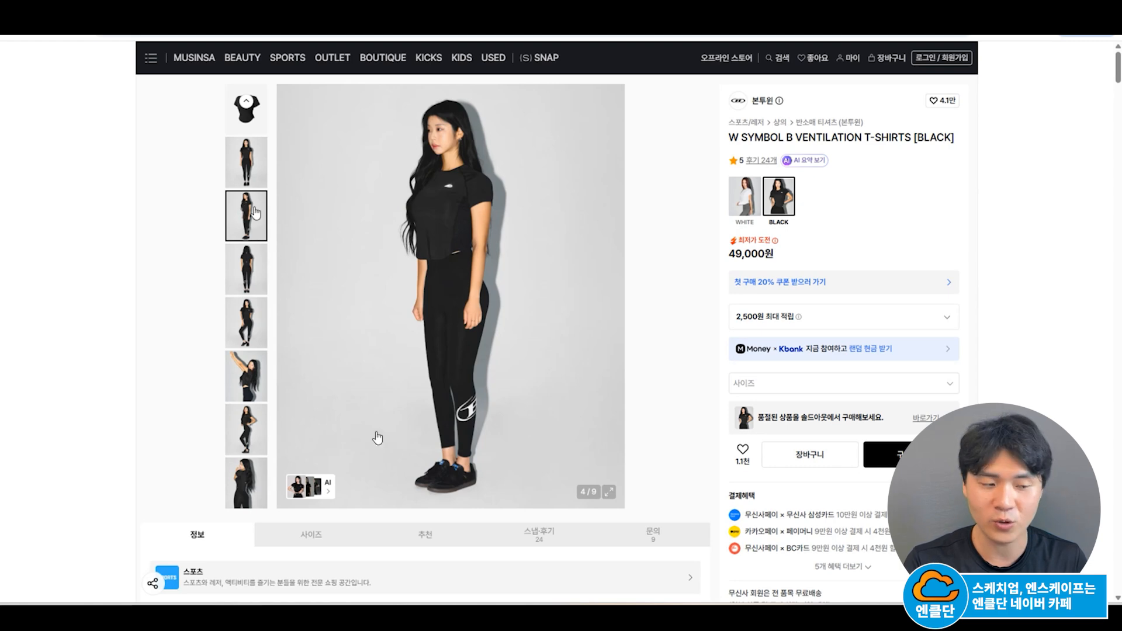
pyautogui.click(247, 253)
pyautogui.click(253, 162)
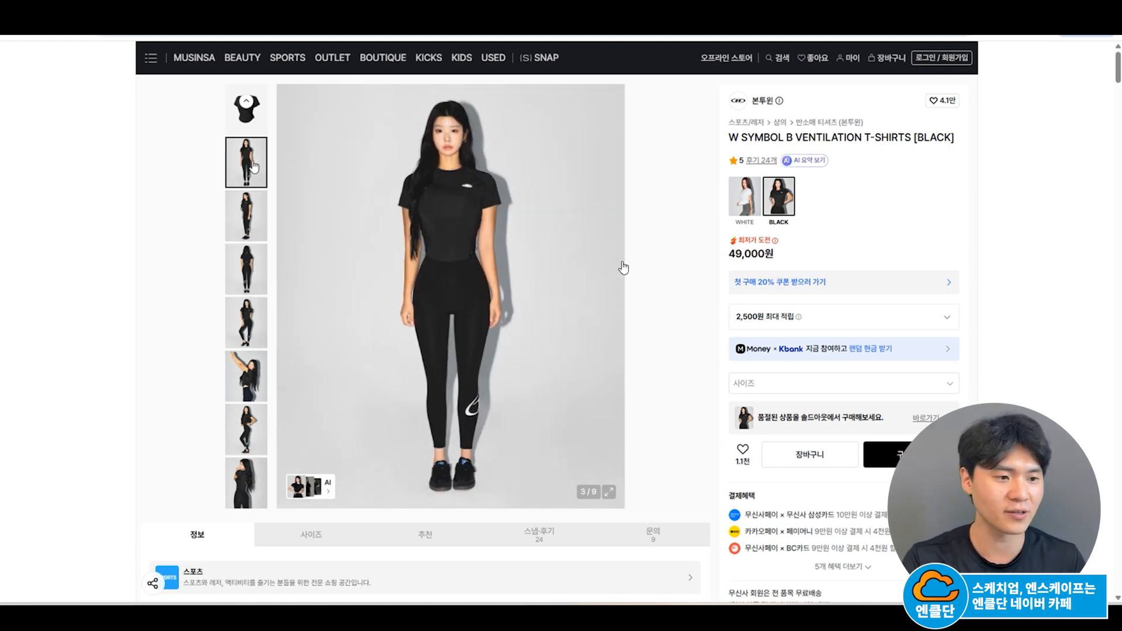
pyautogui.click(256, 431)
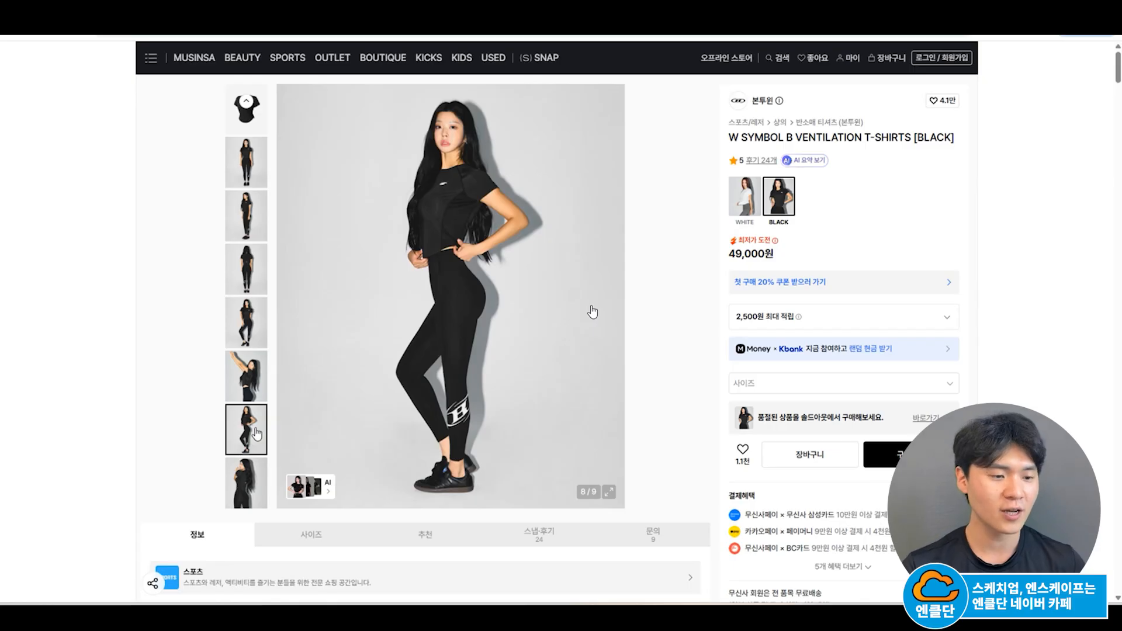
pyautogui.press('super+shift+s')
pyautogui.moveTo(358, 504); pyautogui.dragTo(567, 85)
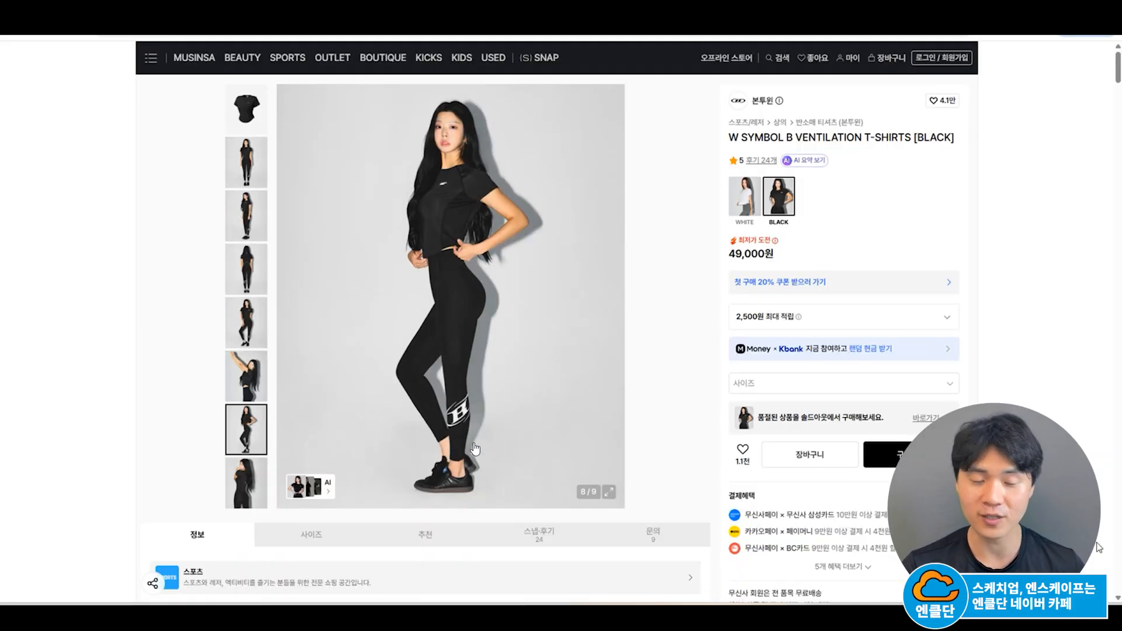
# Step: Open the captured product photos in Snipping Tool and save the white wide-leg pants capture as an image
pyautogui.click(1085, 618)
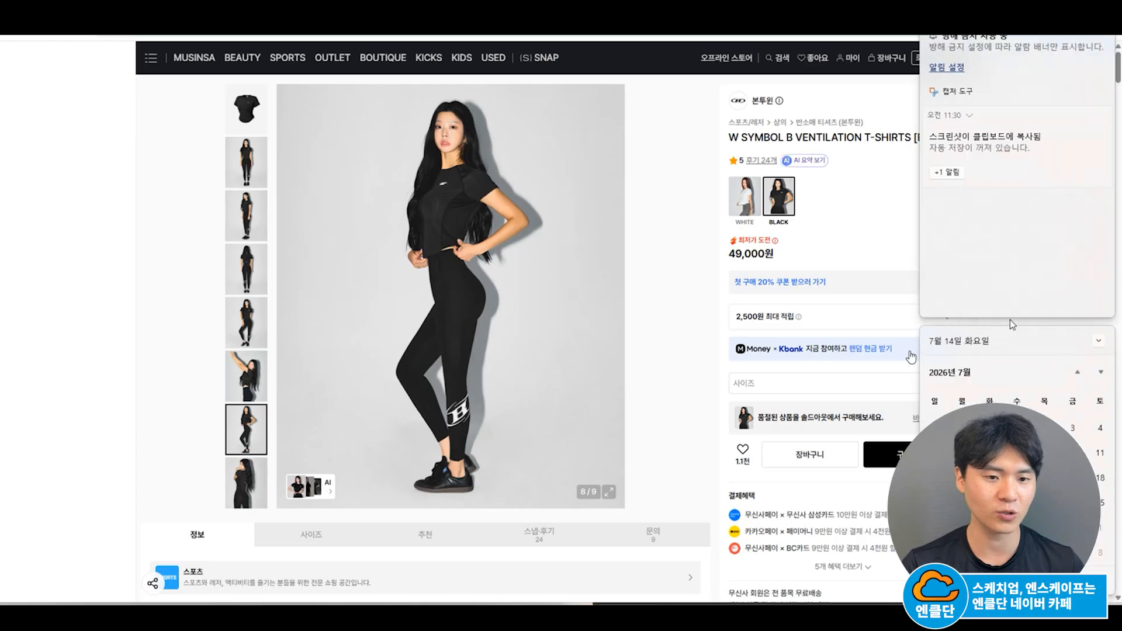
pyautogui.click(994, 146)
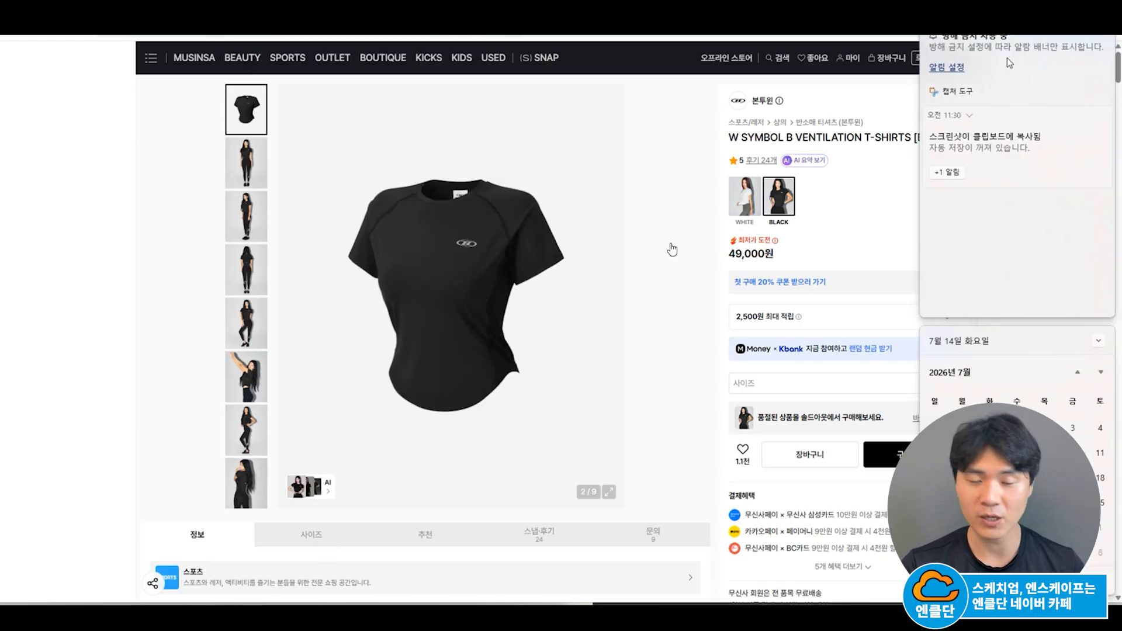
pyautogui.click(663, 180)
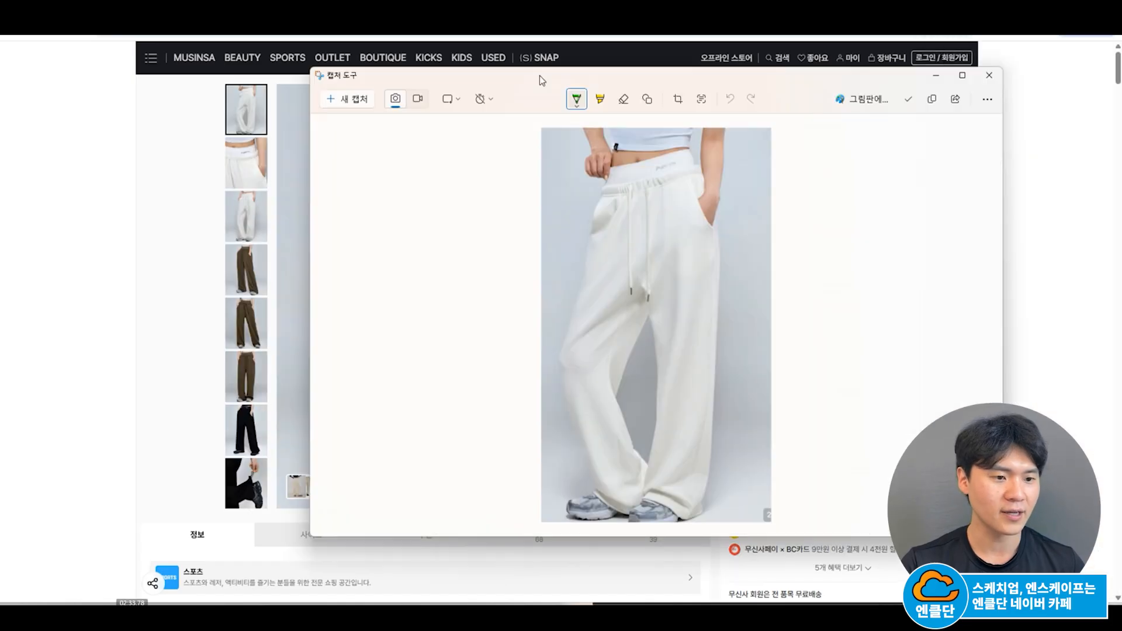
pyautogui.hotkey('ctrl', 's')
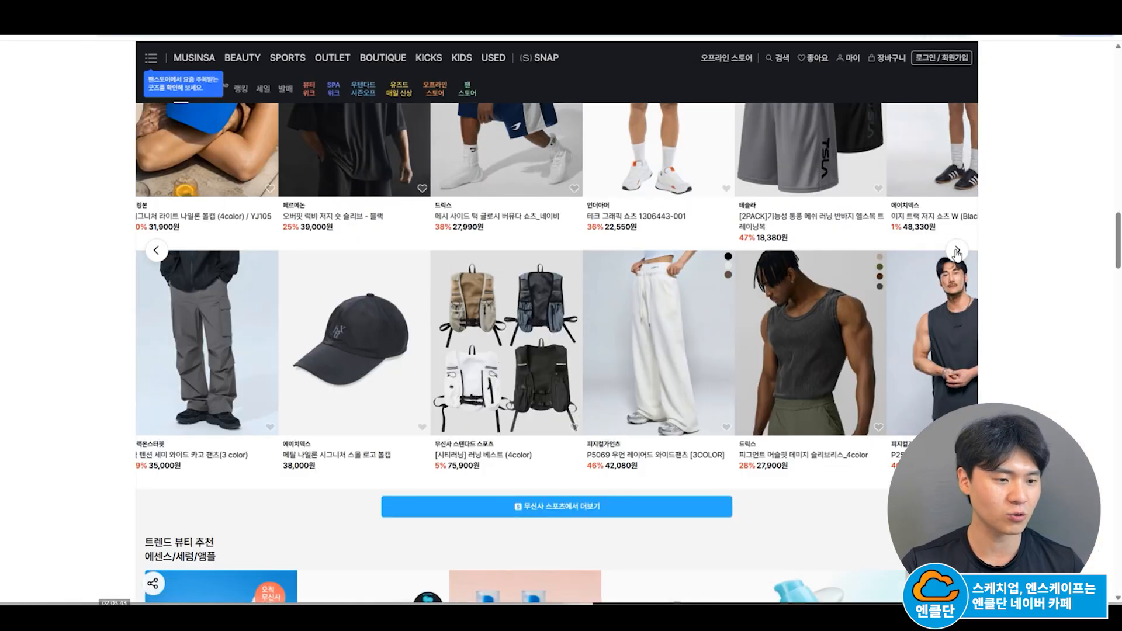
# Step: Open the Hunter men's Original Play mid rain boots page, capture the product photo and open the capture
pyautogui.click(957, 253)
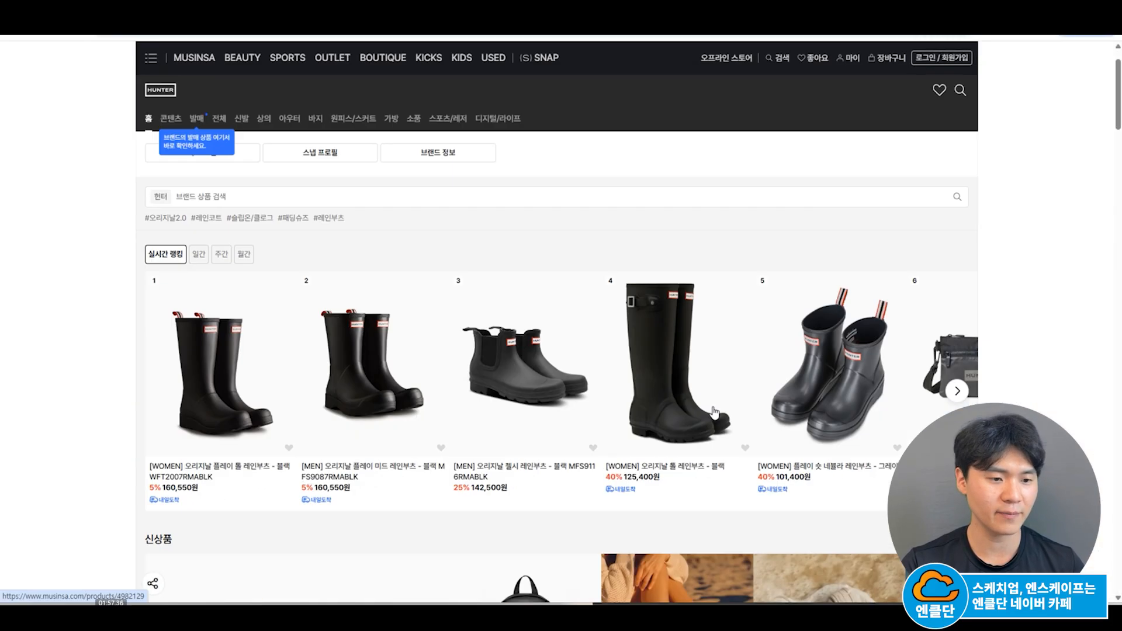
pyautogui.click(355, 380)
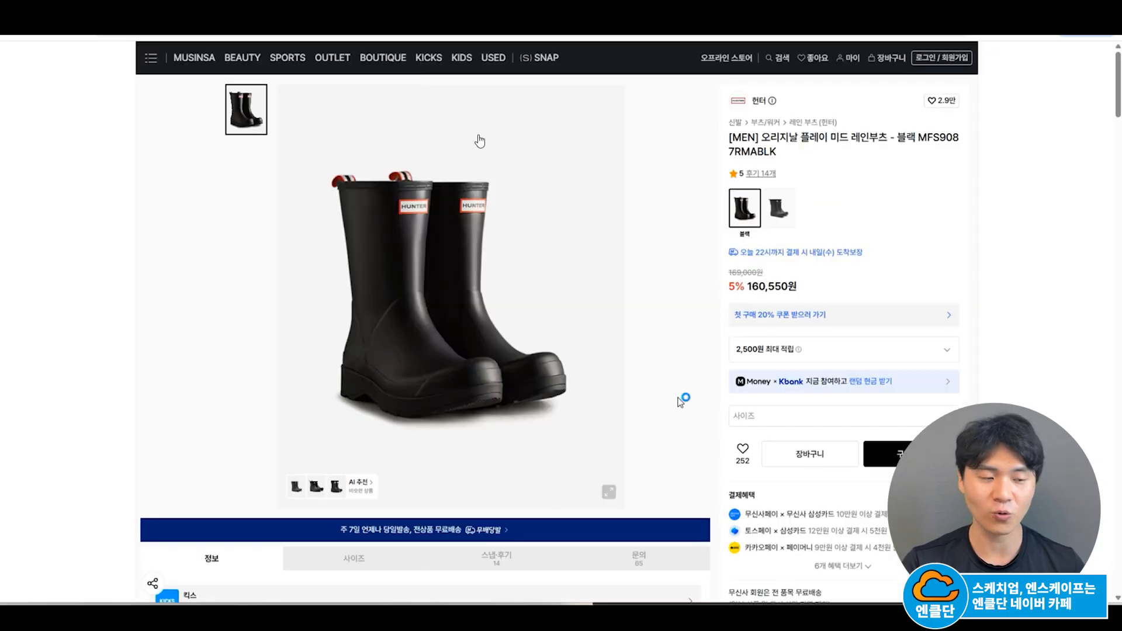
pyautogui.press('super+shift+s')
pyautogui.moveTo(588, 454); pyautogui.dragTo(277, 137)
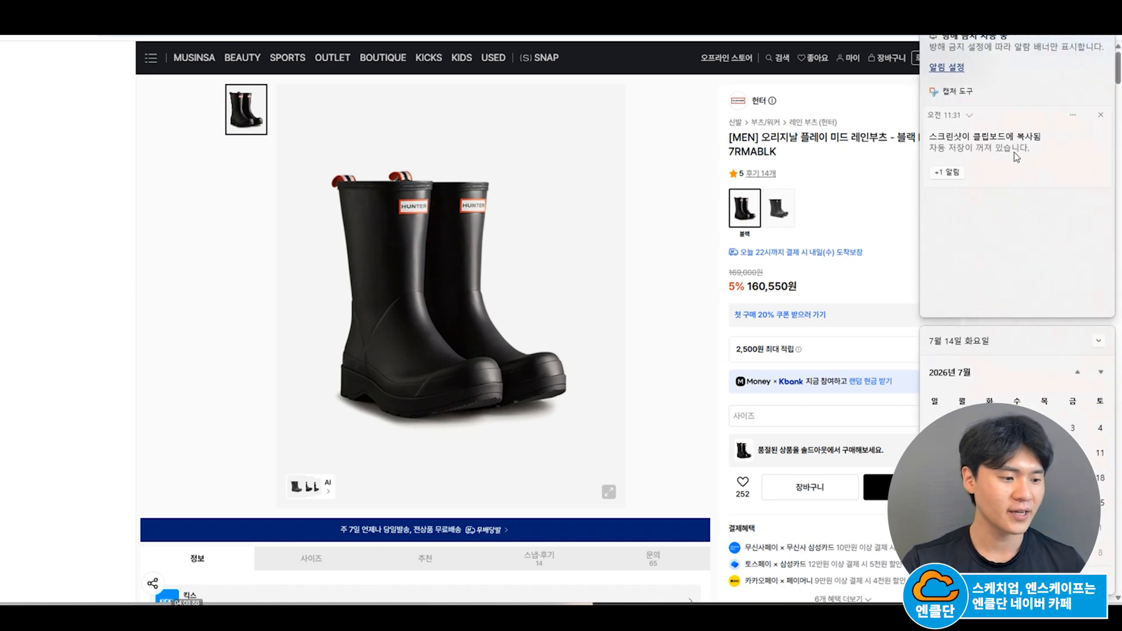
pyautogui.click(1016, 156)
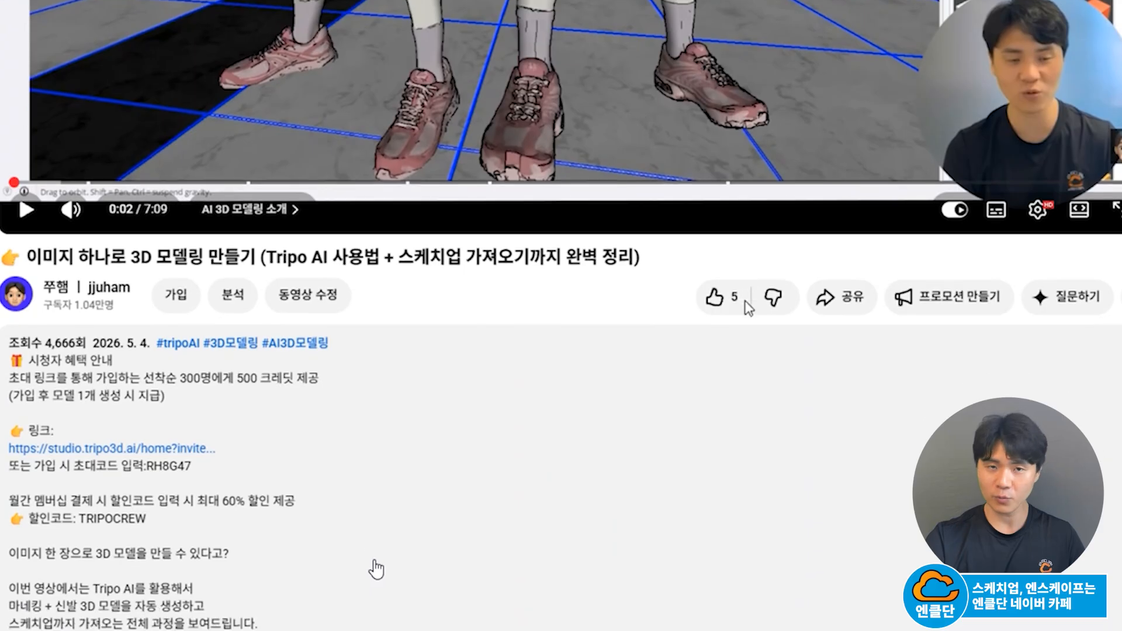
# Step: Open the Tripo Studio workspace through the invite link in the YouTube video description
pyautogui.scroll(-3, 376, 570)
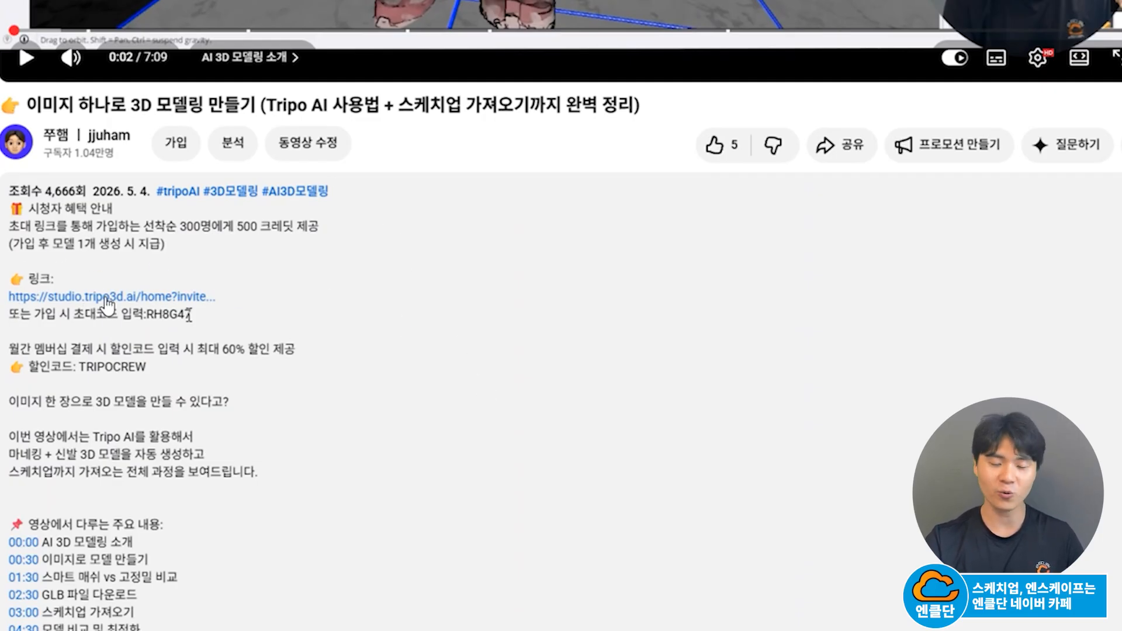
pyautogui.click(142, 298)
pyautogui.click(694, 202)
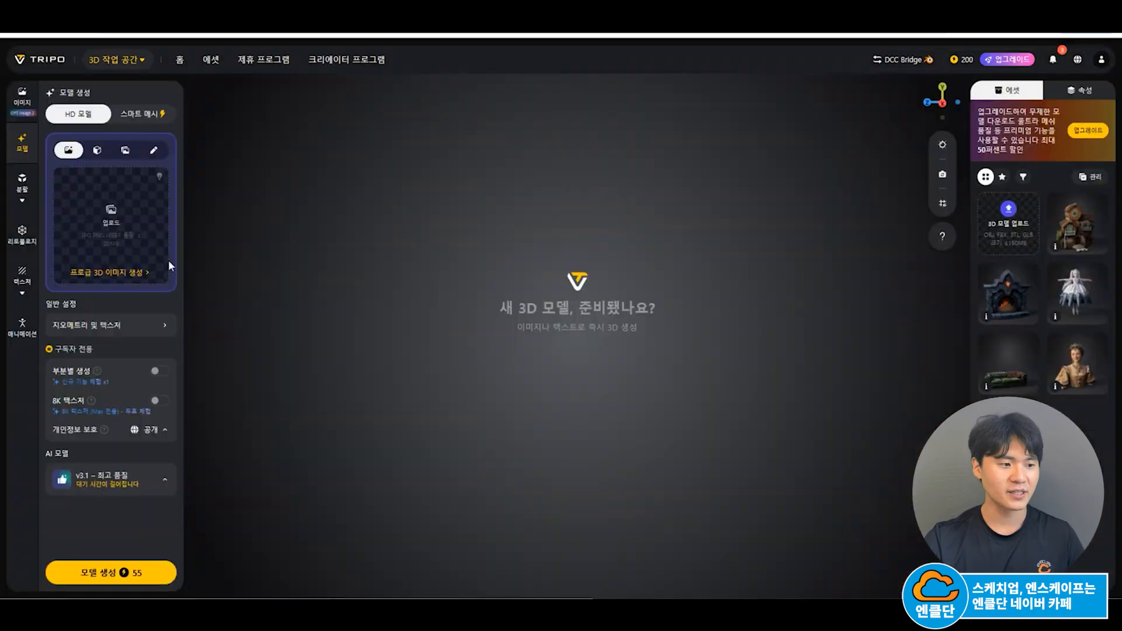
# Step: Upload a reference image from the Downloads folder and generate an HD 3D model from it
pyautogui.click(117, 231)
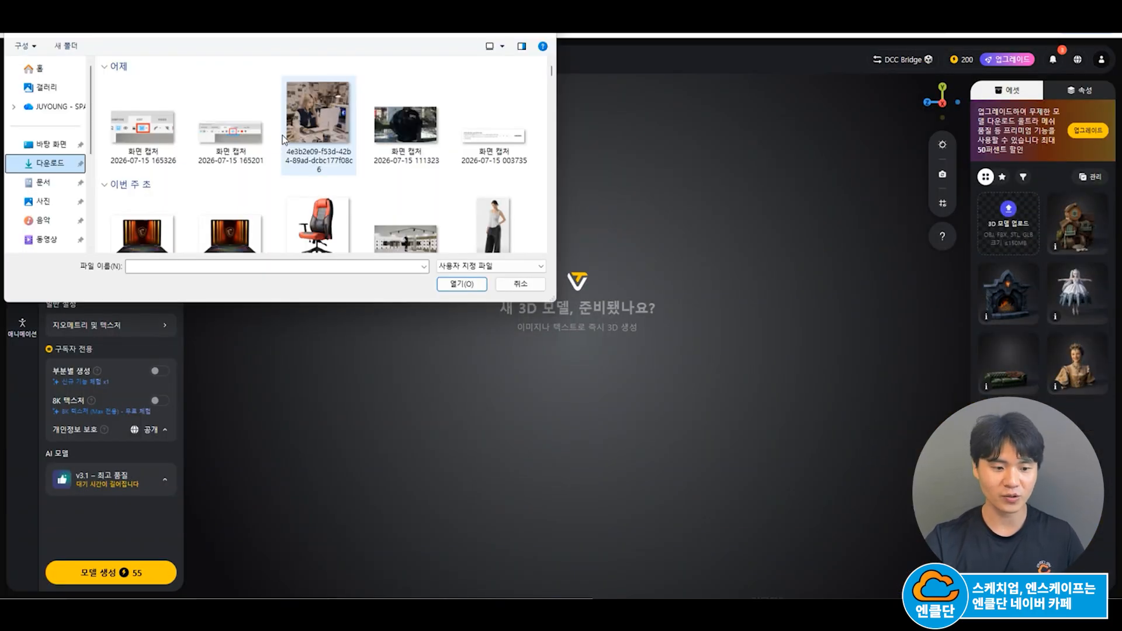
pyautogui.doubleClick(285, 140)
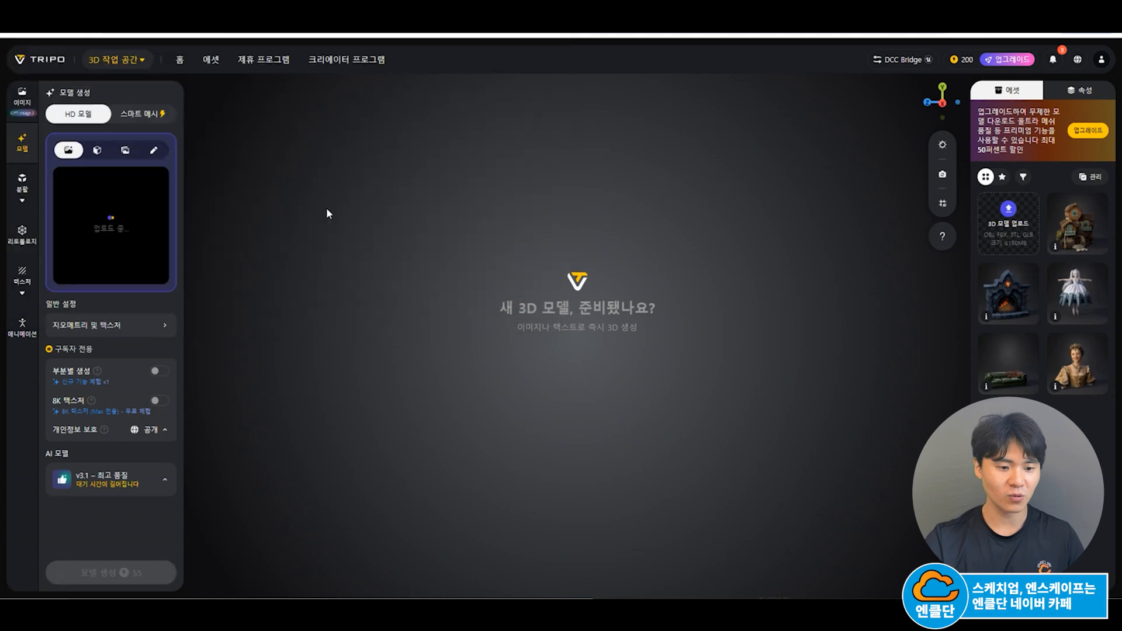
pyautogui.click(159, 573)
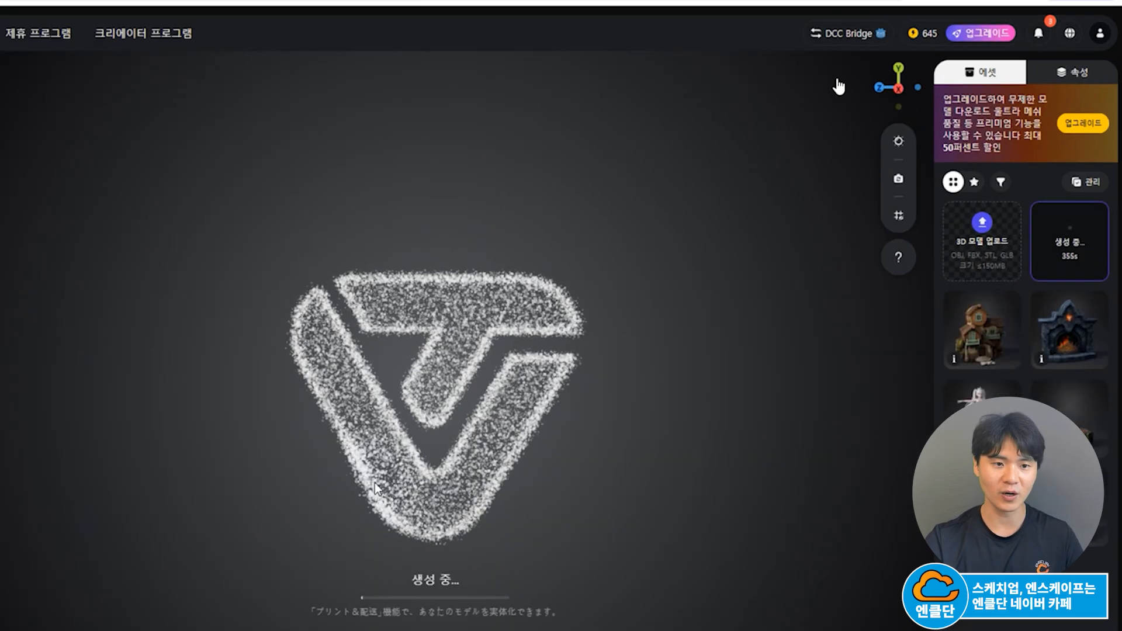
# Step: Open the Tripo Studio pricing plans and remove the default coupon from the account
pyautogui.click(928, 36)
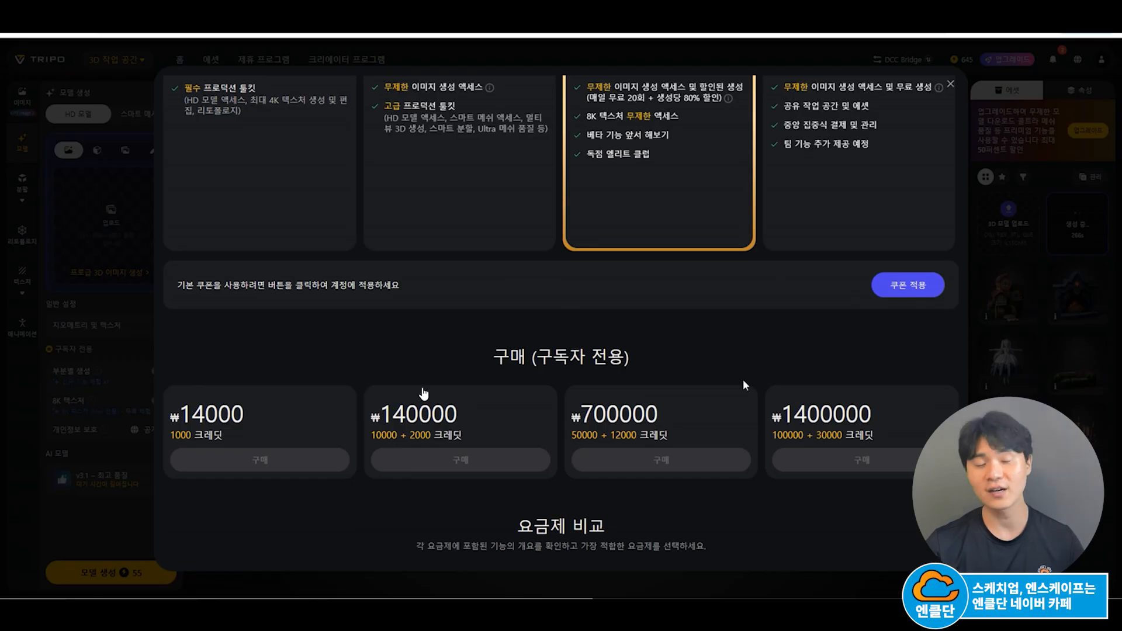
pyautogui.scroll(10, 743, 381)
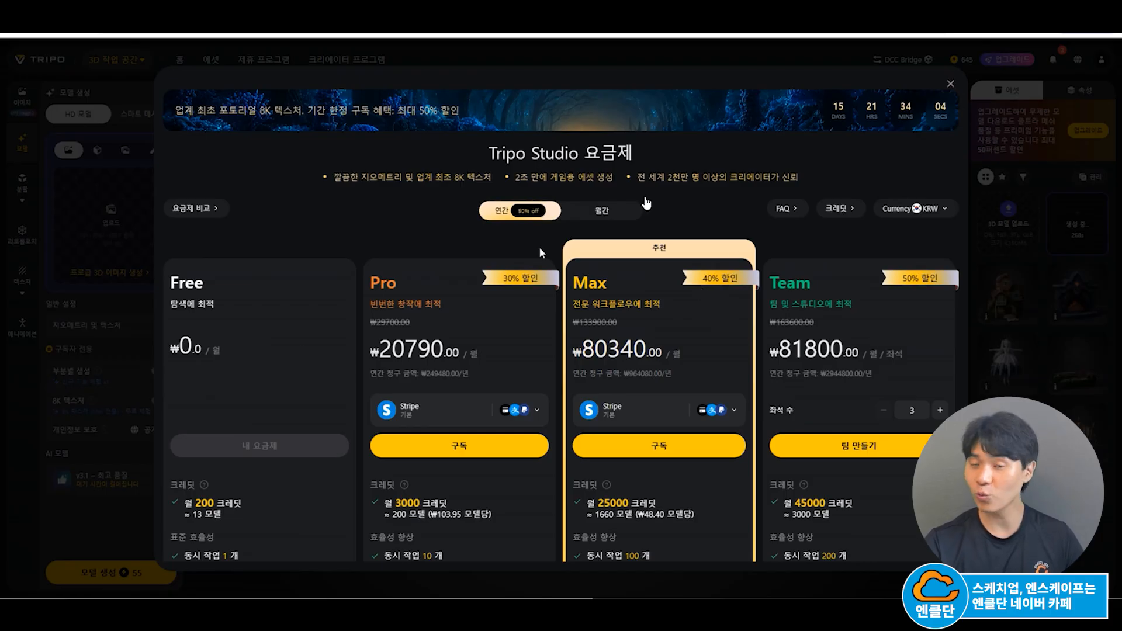
pyautogui.scroll(-12, 716, 344)
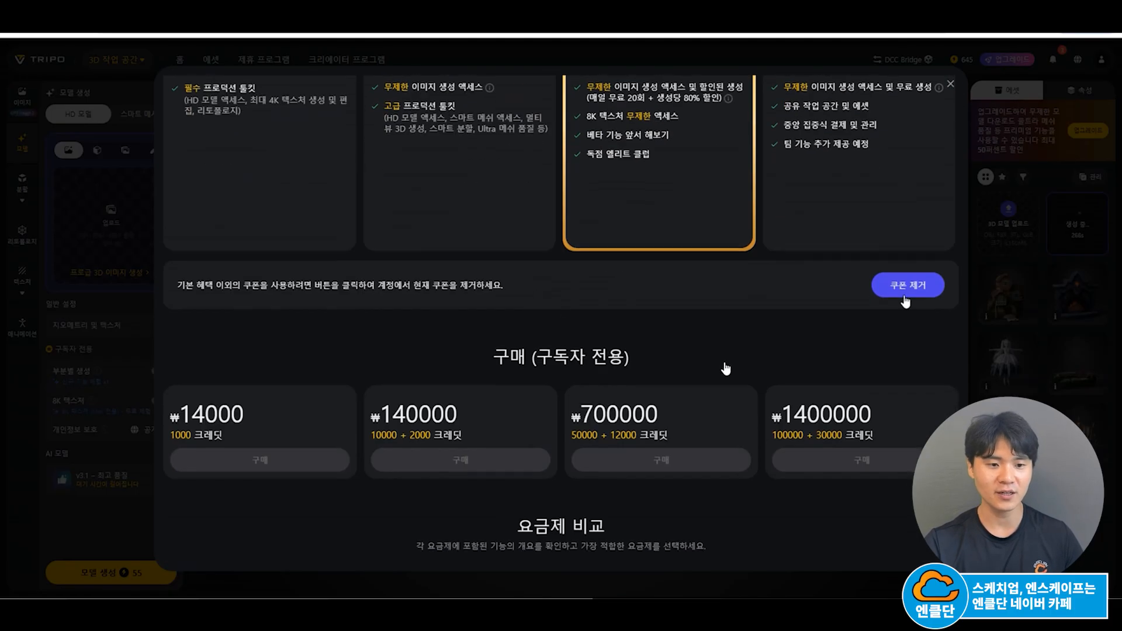
pyautogui.click(906, 295)
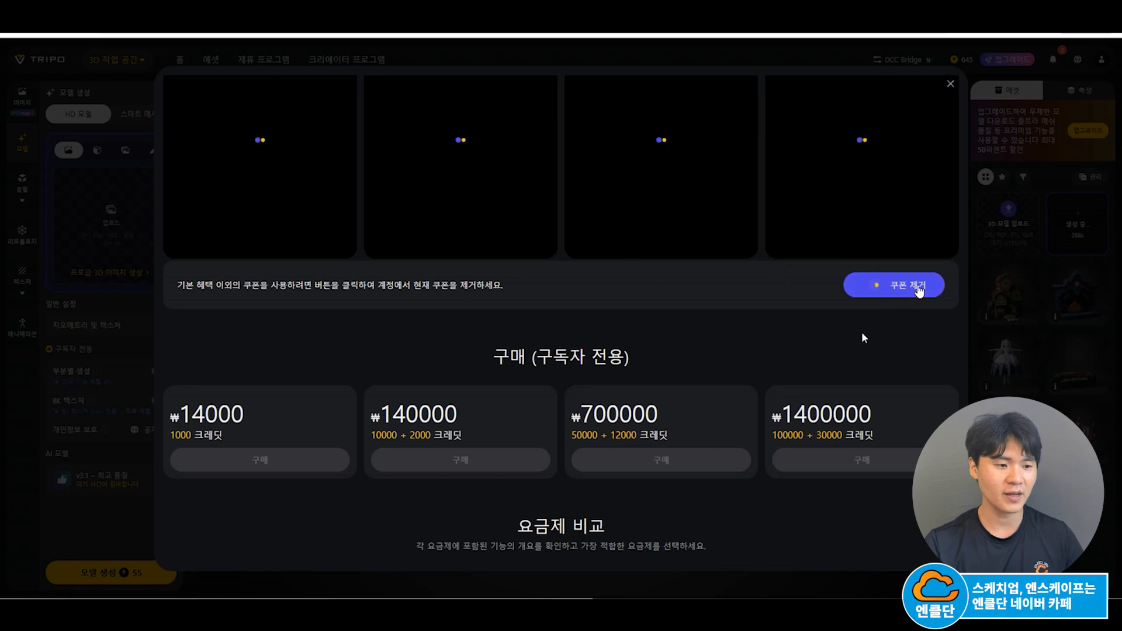
# Step: Subscribe to the yearly Pro plan to open its payment page
pyautogui.scroll(12, 919, 292)
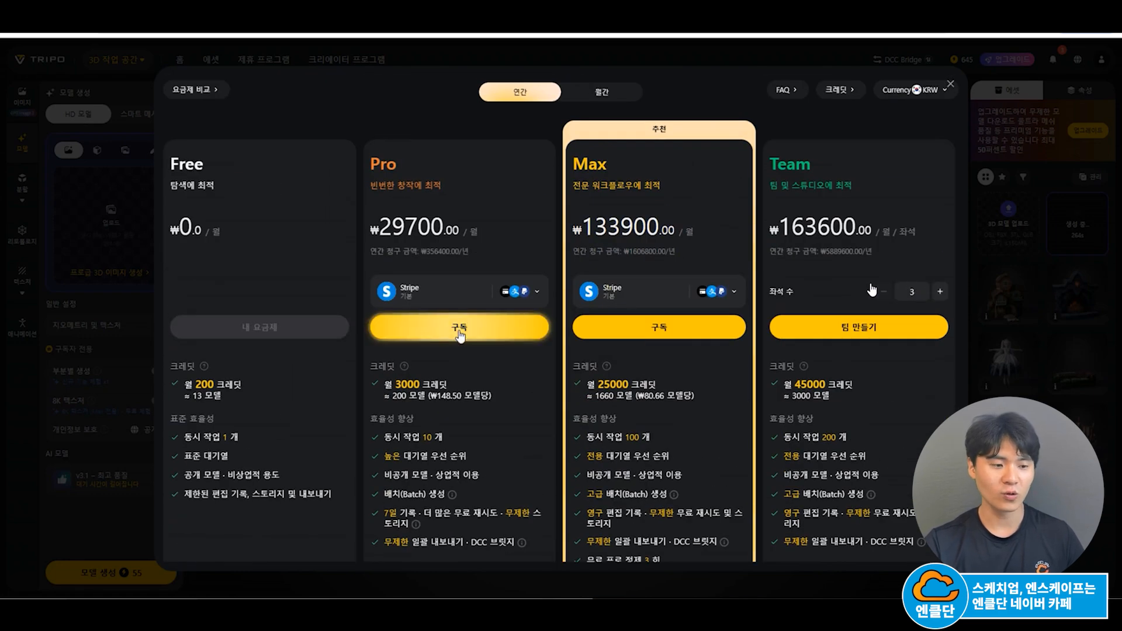
pyautogui.click(486, 328)
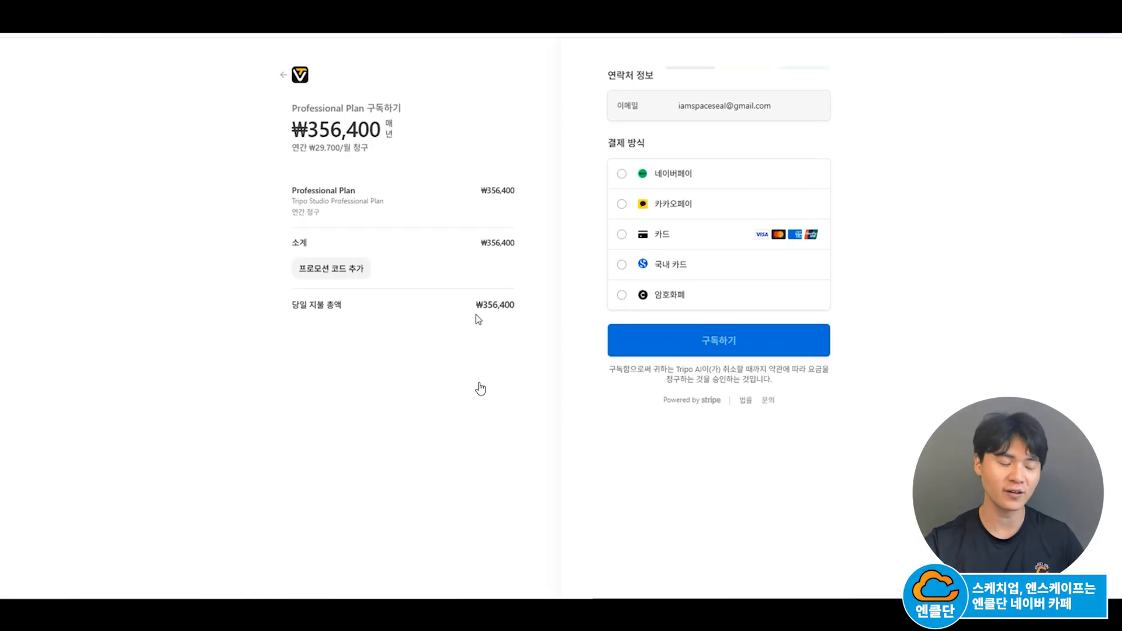
# Step: Apply the promotion code TRIPOCREW to the Professional Plan subscription
pyautogui.click(337, 270)
pyautogui.write('T')
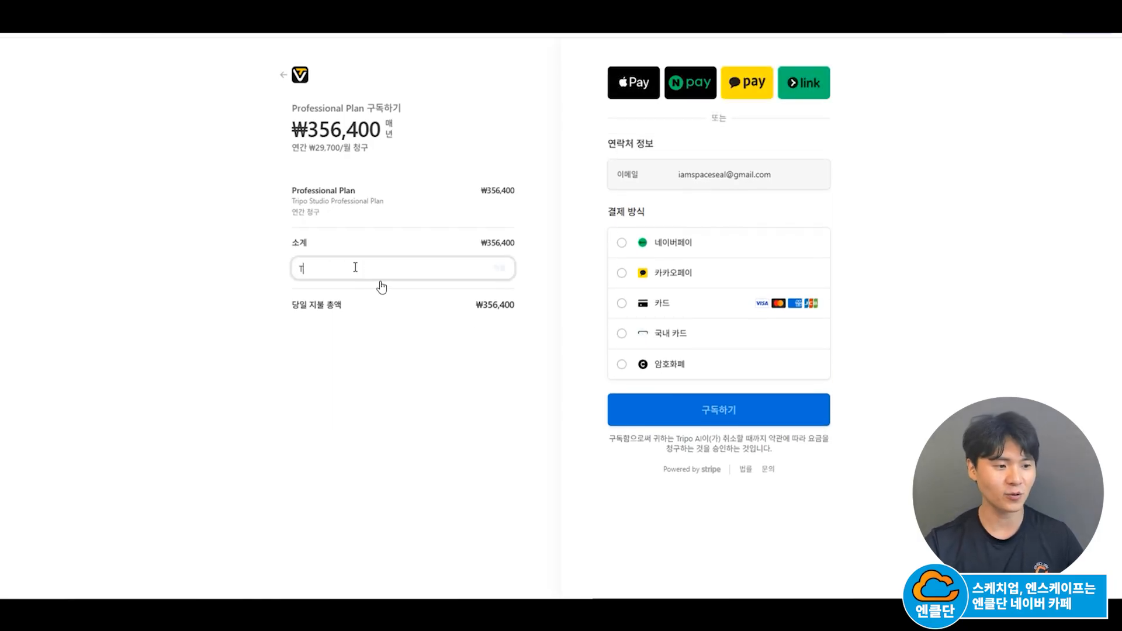
pyautogui.write('RIPOCRE')
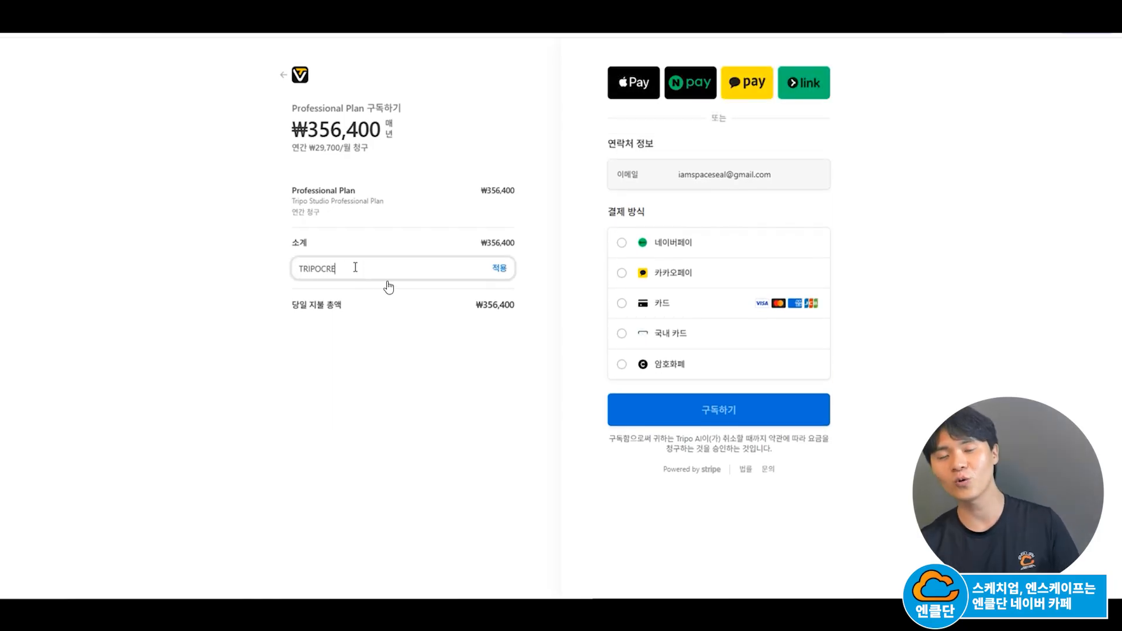
pyautogui.write('W')
pyautogui.click(500, 267)
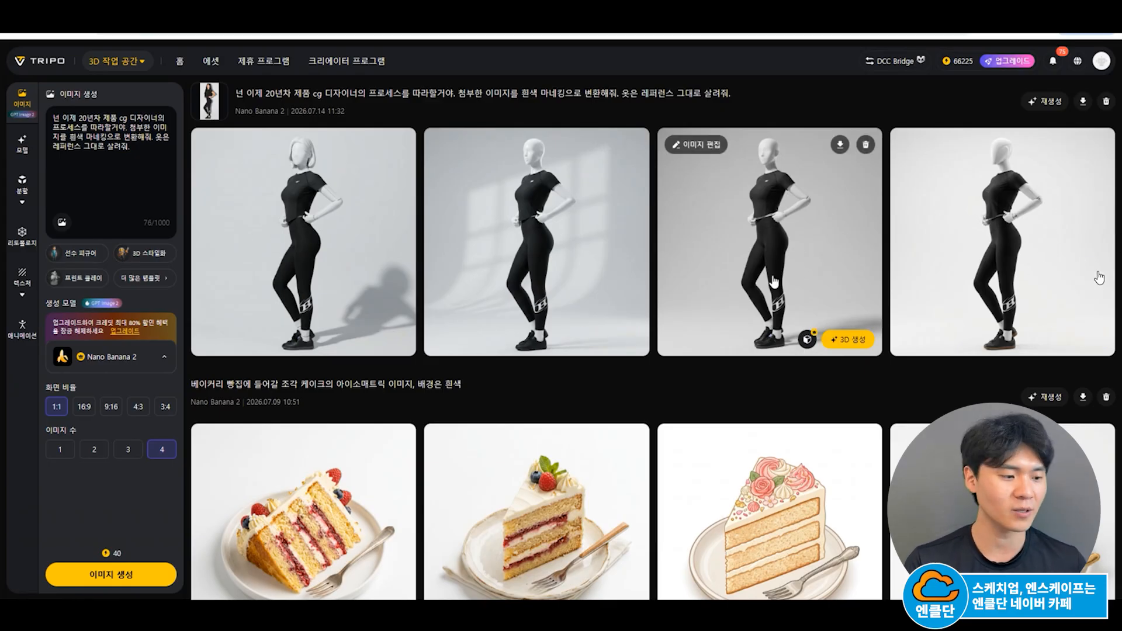
# Step: Send the black-outfit mannequin image with the window-light background to HD model generation
pyautogui.moveTo(856, 343)
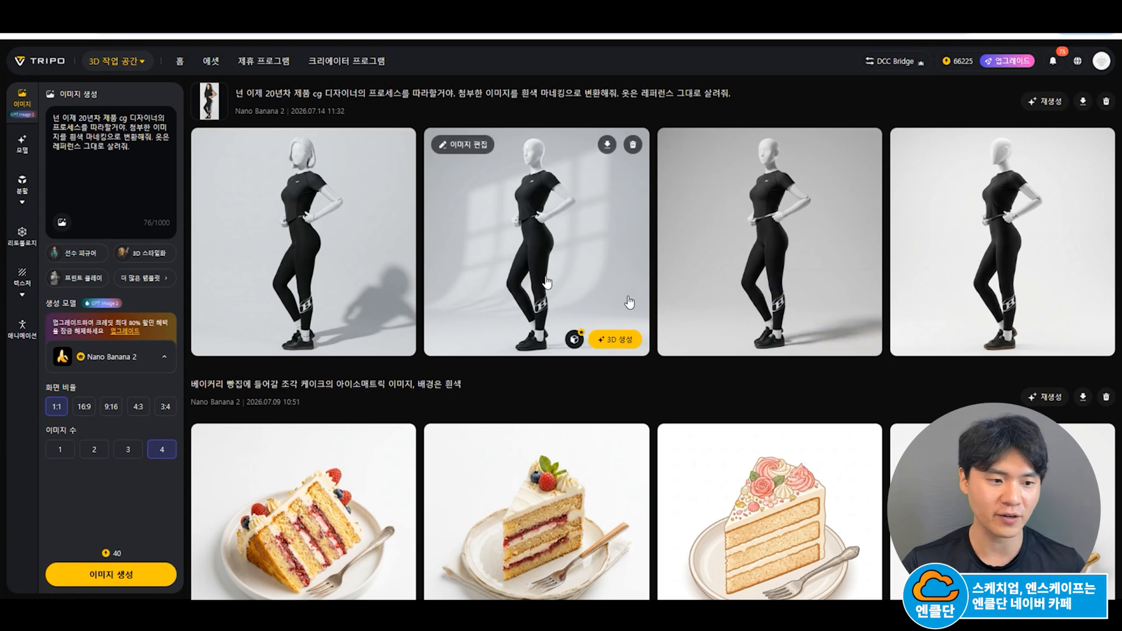
pyautogui.moveTo(615, 336)
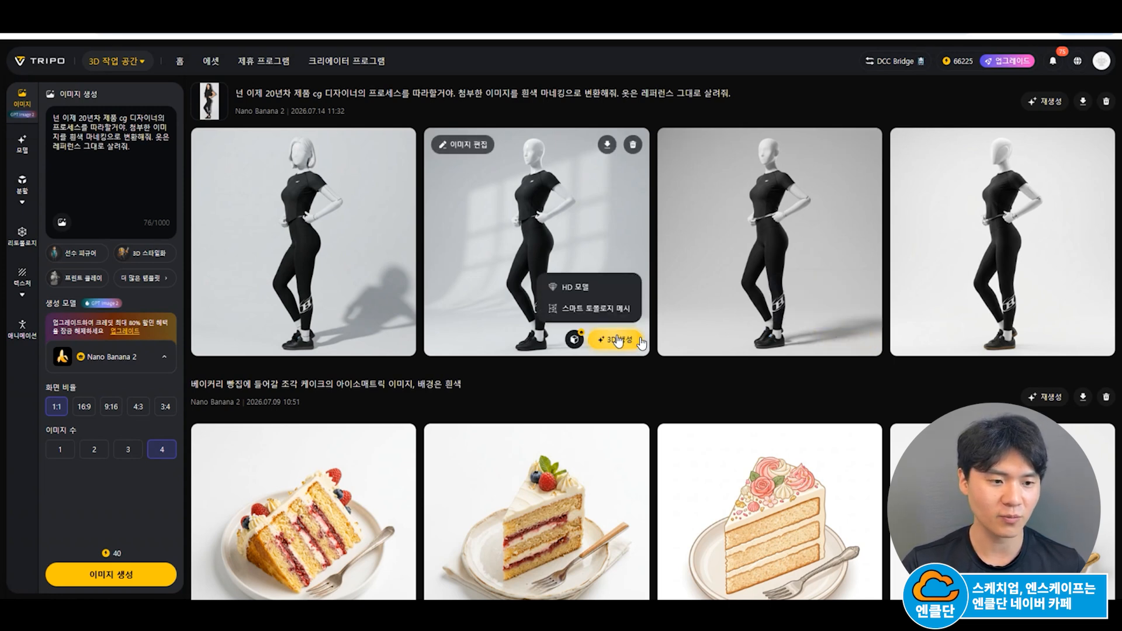
pyautogui.click(623, 289)
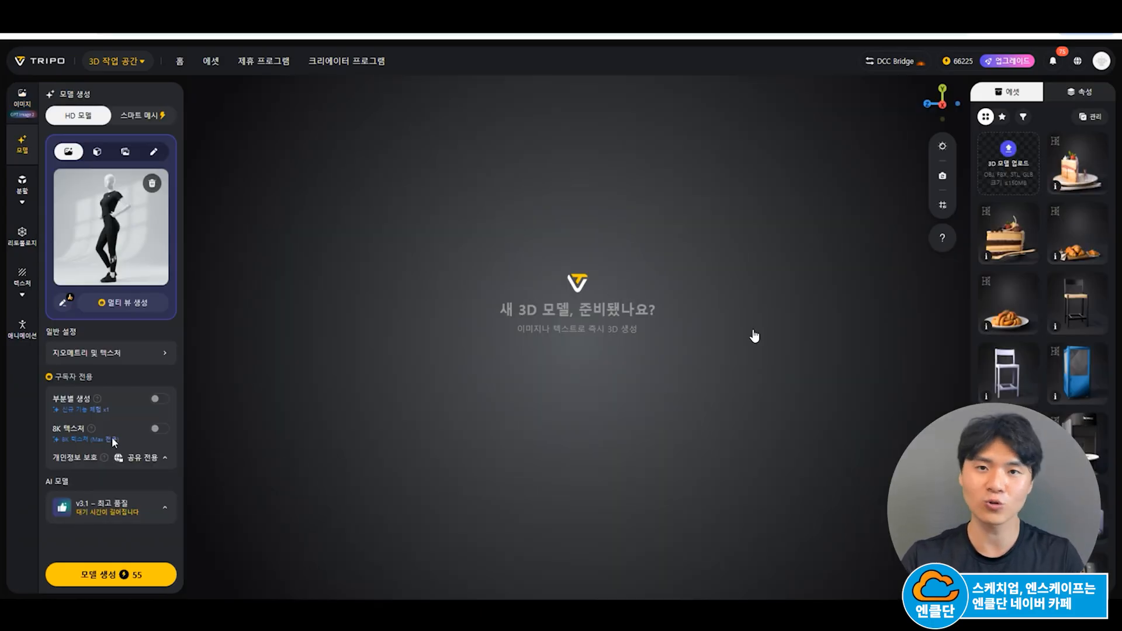
# Step: Turn on AI completion and 3D enhancement in the geometry and texture settings, and generate the HD mannequin model
pyautogui.click(138, 356)
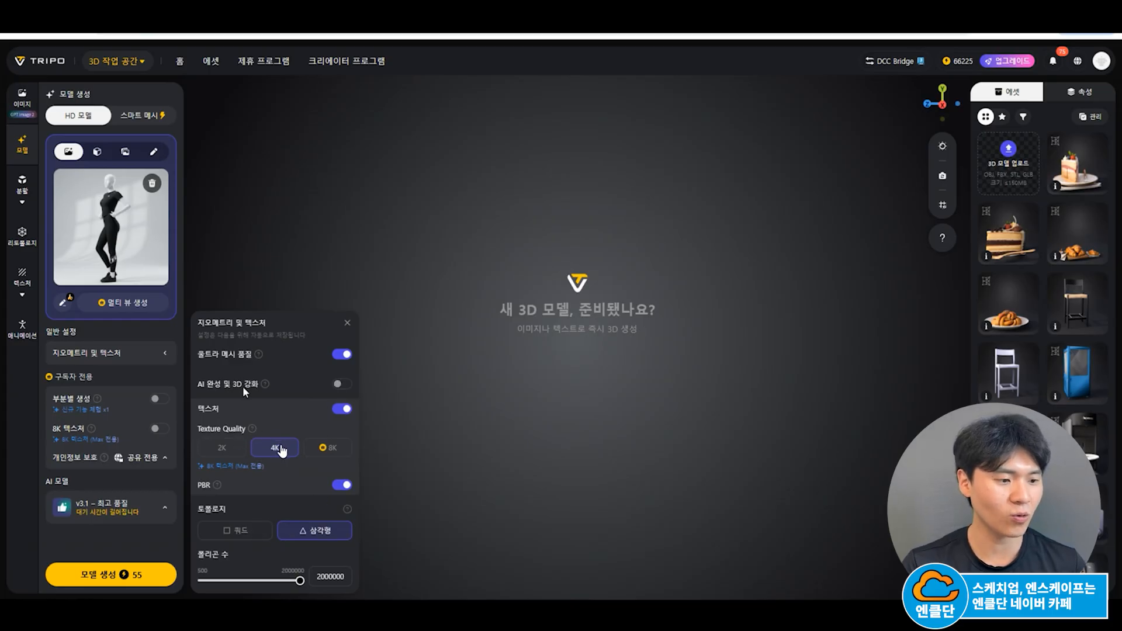
pyautogui.moveTo(272, 390)
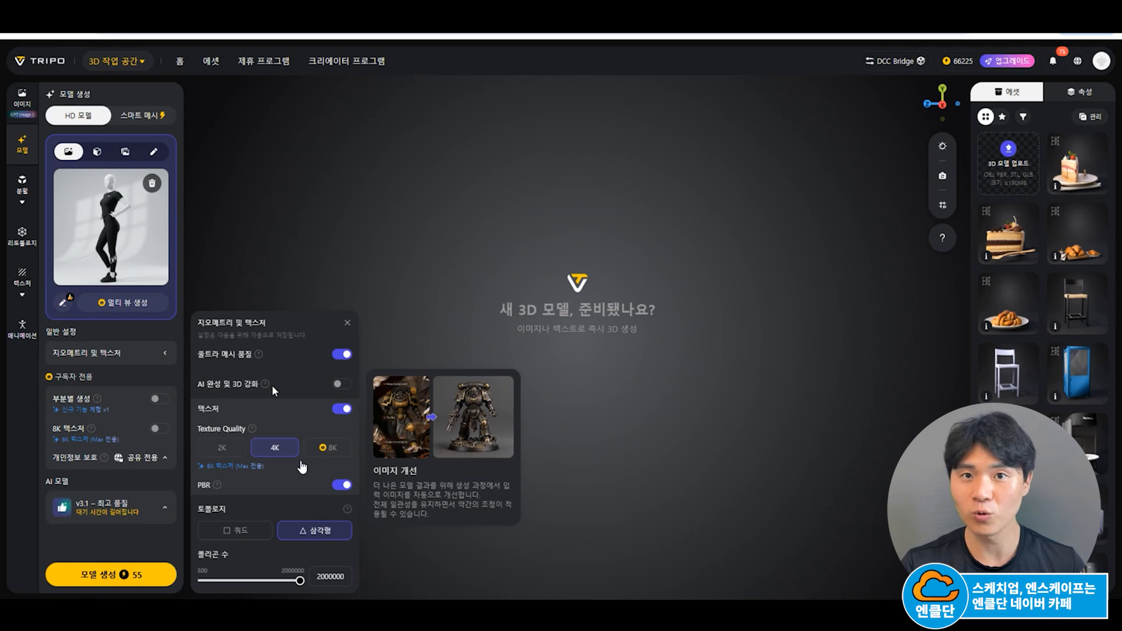
pyautogui.click(339, 384)
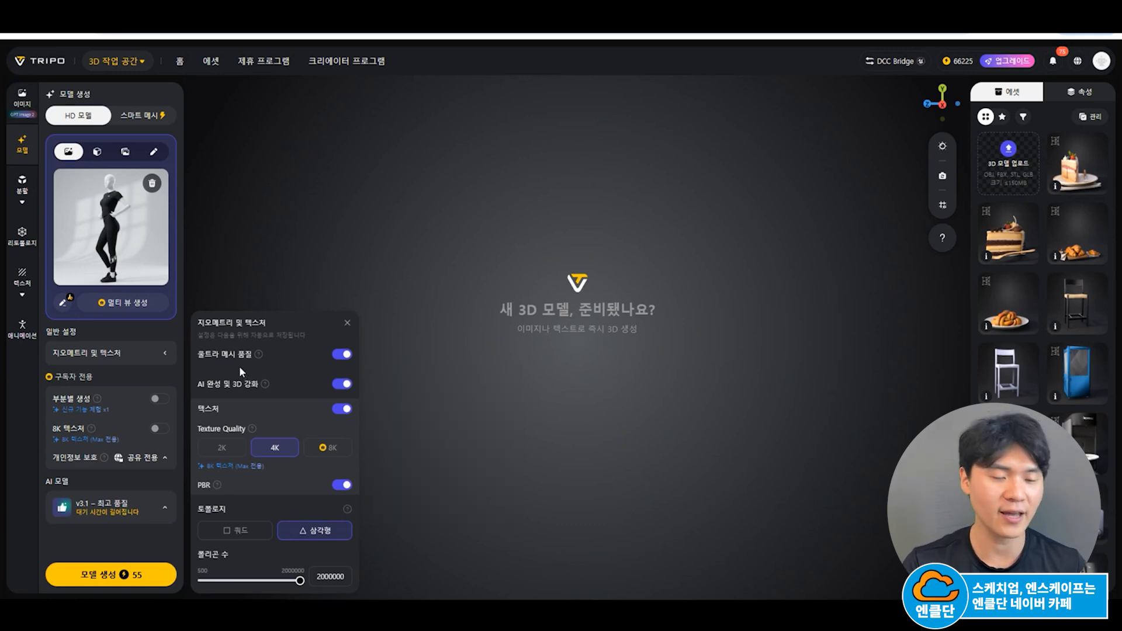
pyautogui.click(347, 324)
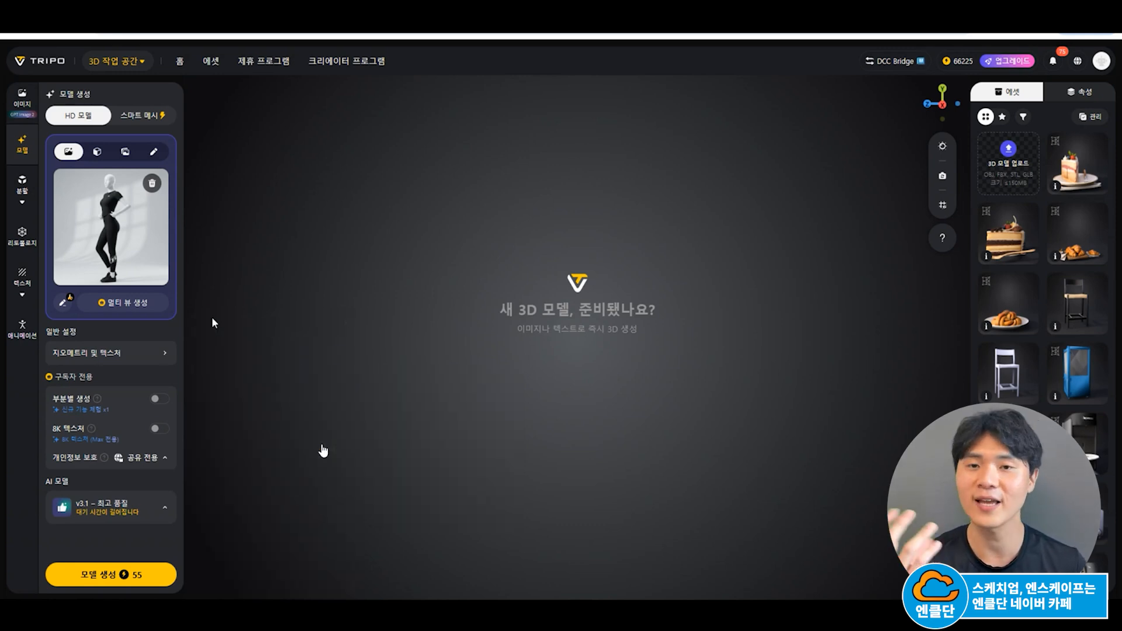
pyautogui.click(153, 362)
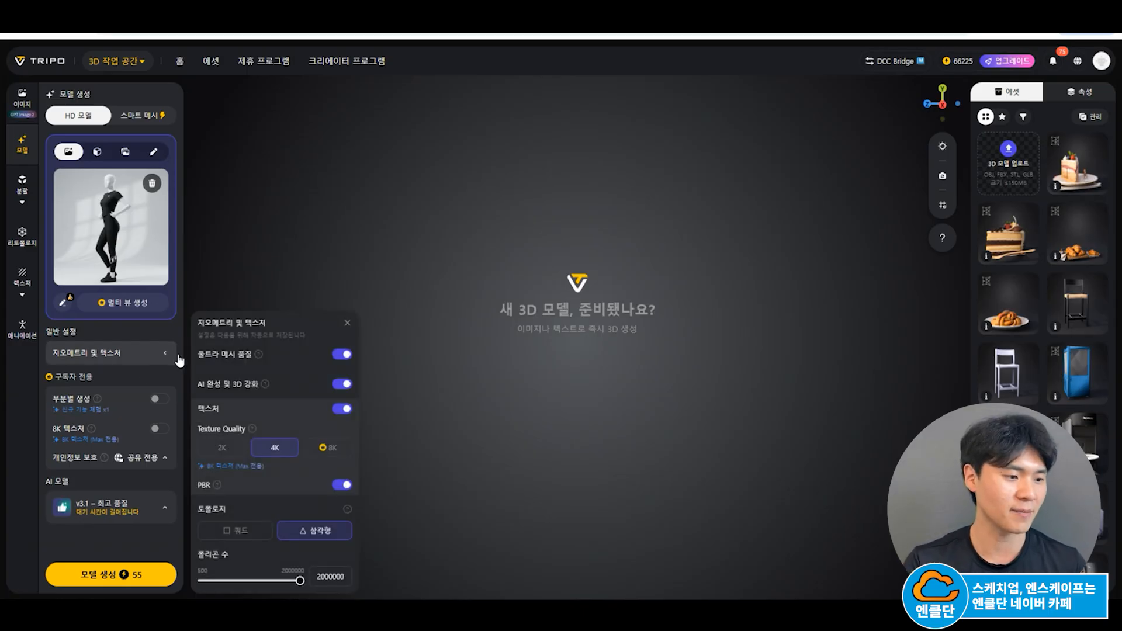
pyautogui.click(347, 323)
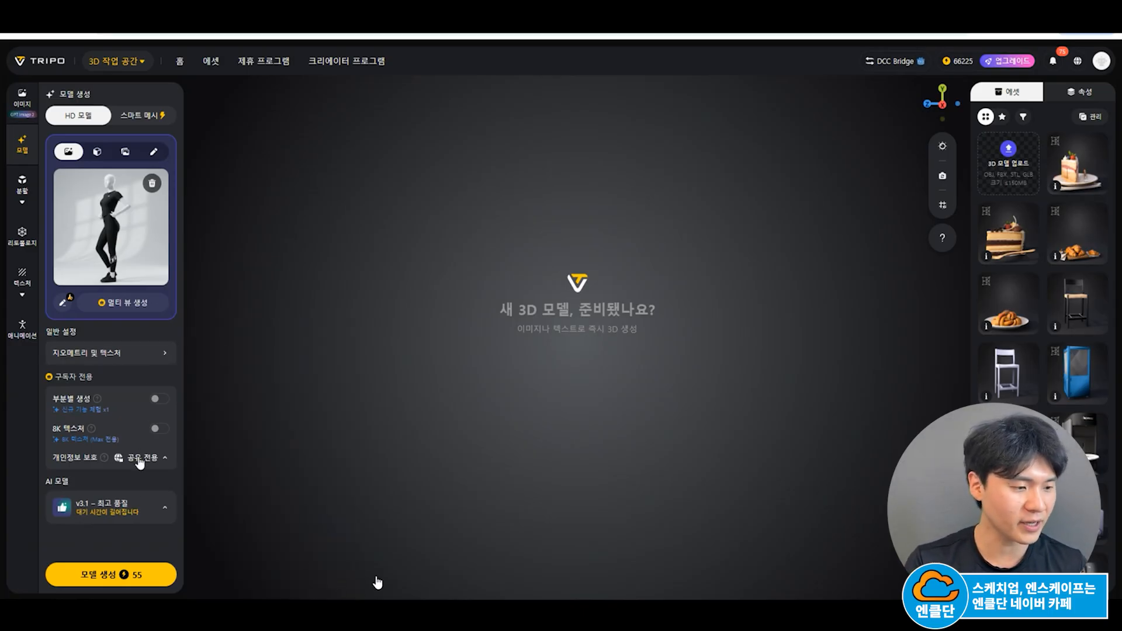
pyautogui.click(134, 585)
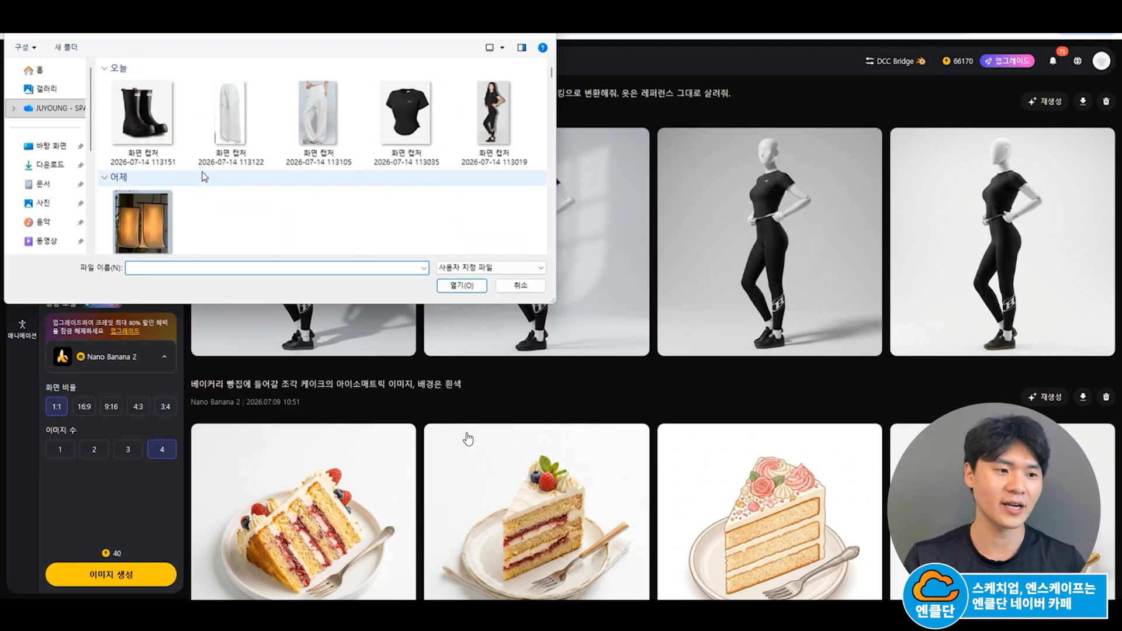
# Step: Attach the white pants screenshot as reference and generate four white mannequin images with the existing prompt
pyautogui.doubleClick(319, 111)
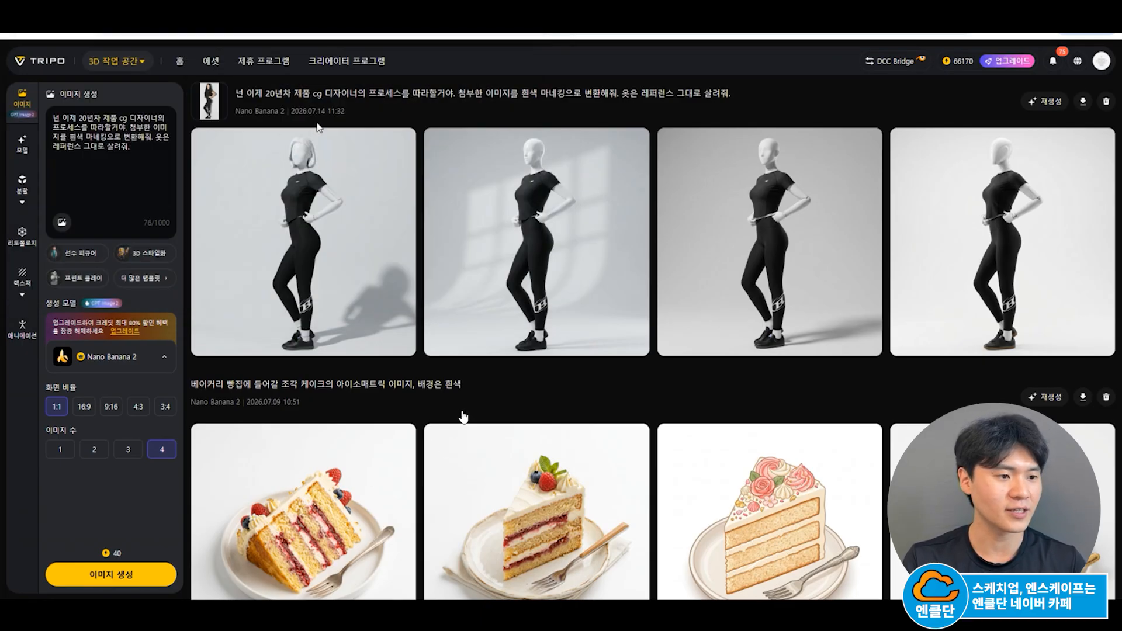
pyautogui.click(145, 577)
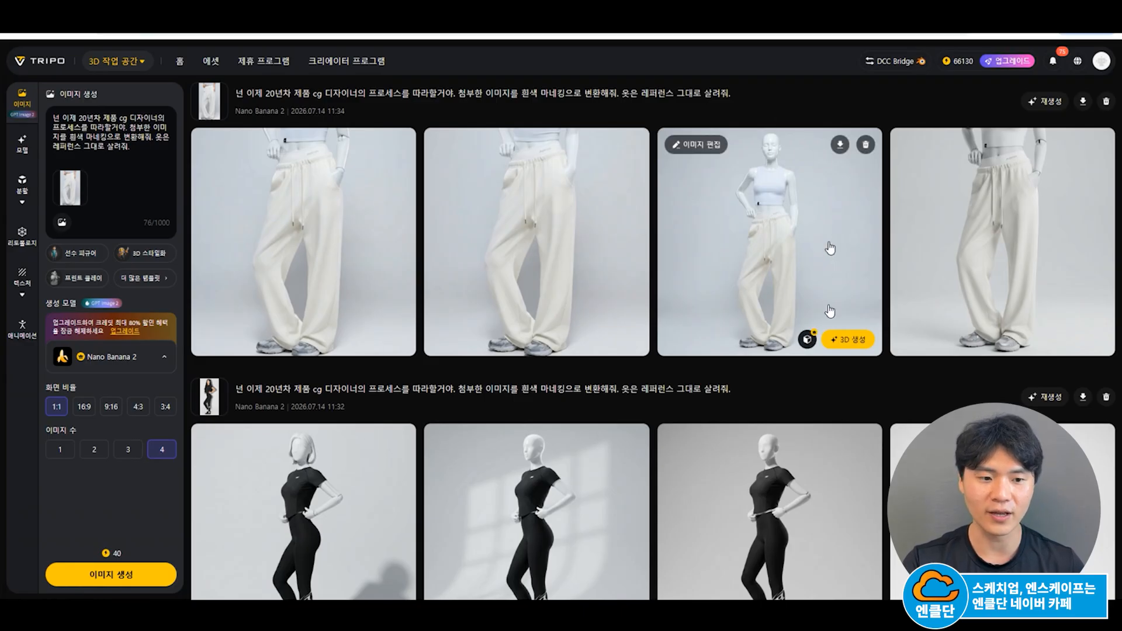
# Step: Generate a smart topology mesh from the full-body white pants mannequin image, using triangle topology and 20000 polygons
pyautogui.moveTo(853, 345)
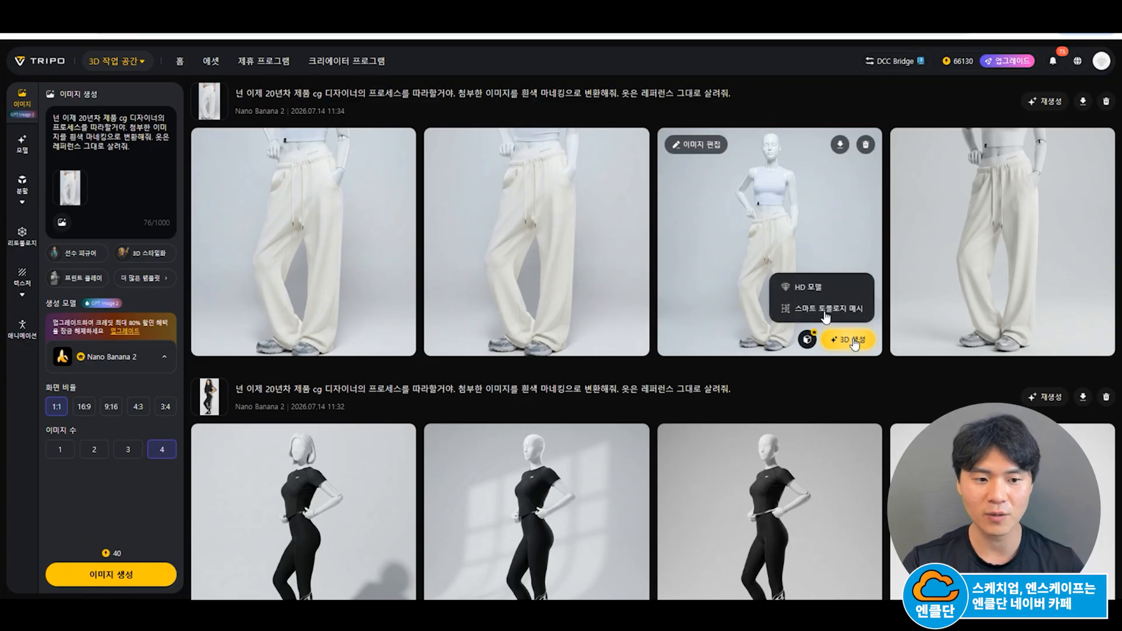
pyautogui.click(856, 311)
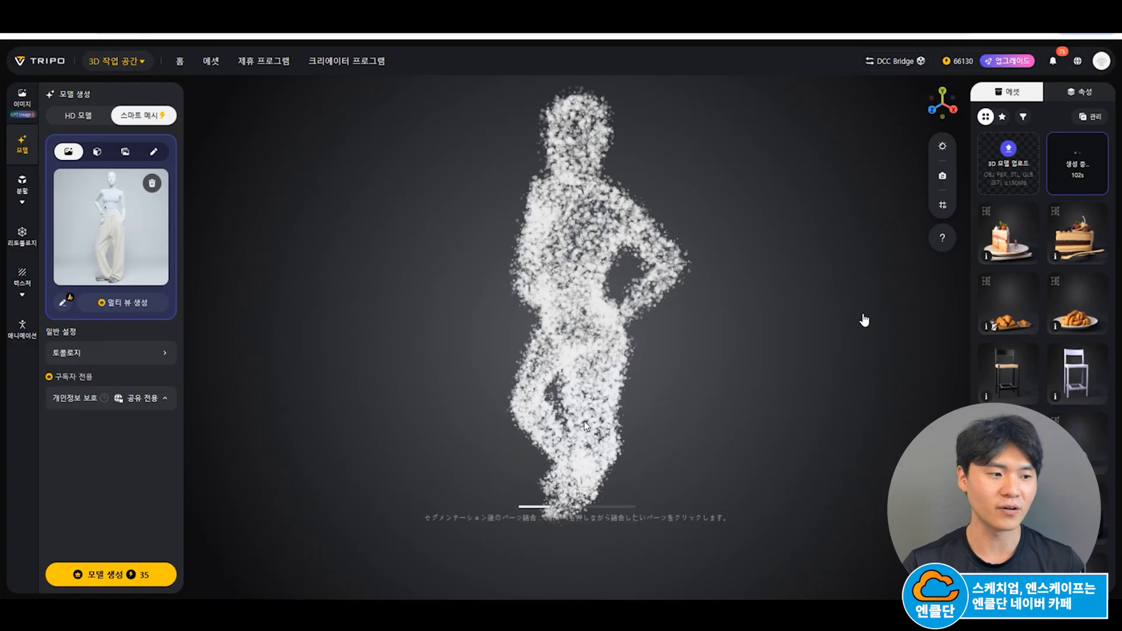
pyautogui.moveTo(586, 406); pyautogui.dragTo(743, 351)
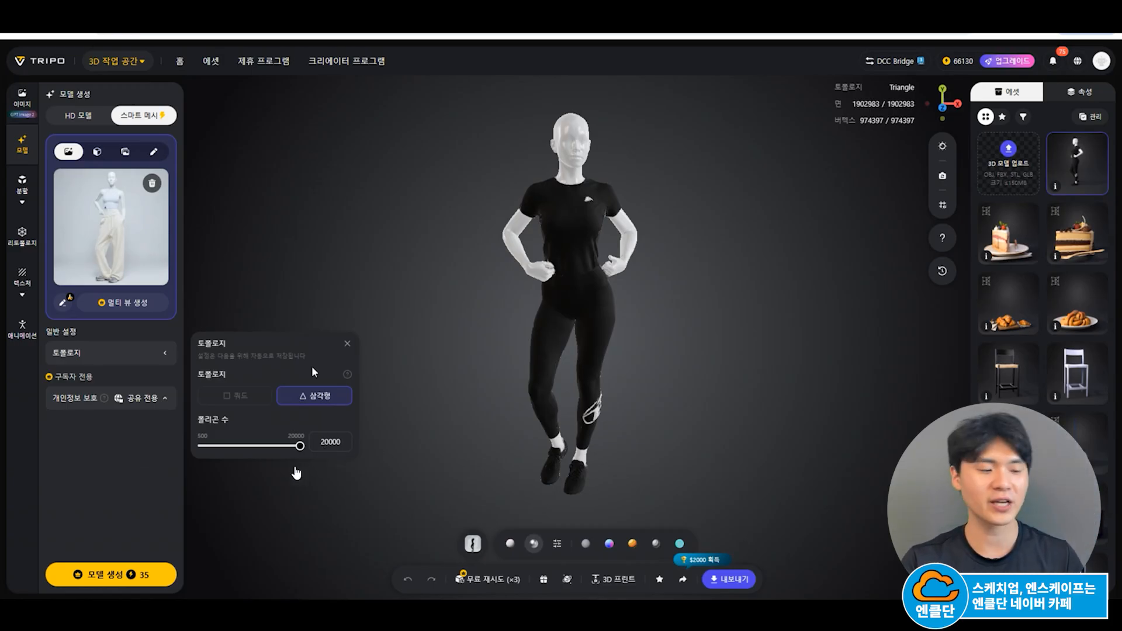
pyautogui.click(347, 343)
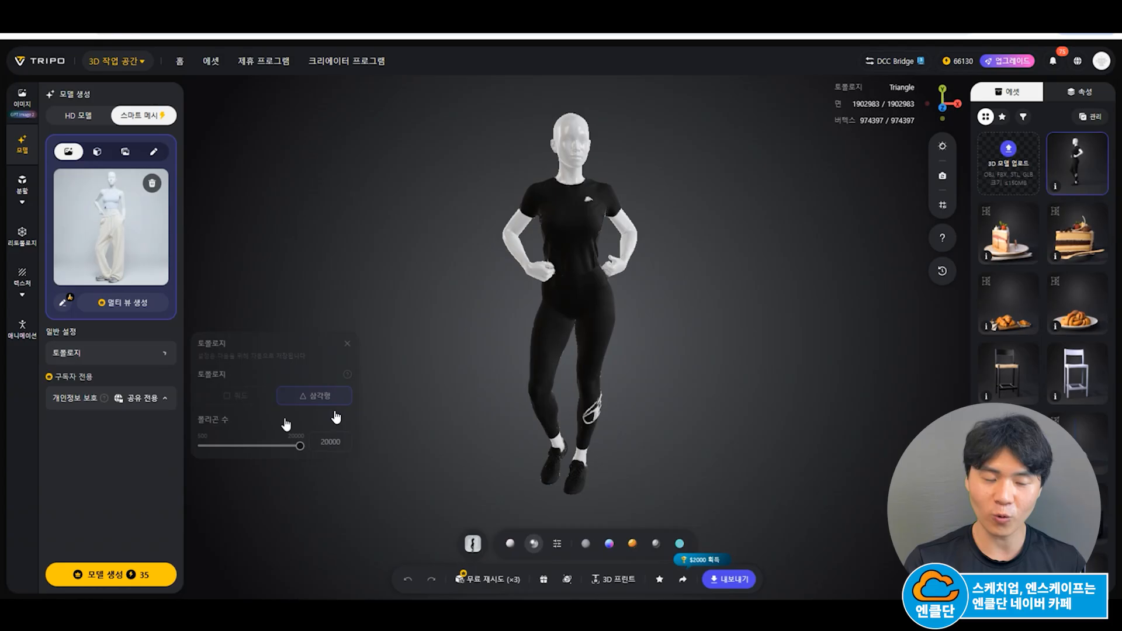
pyautogui.click(104, 574)
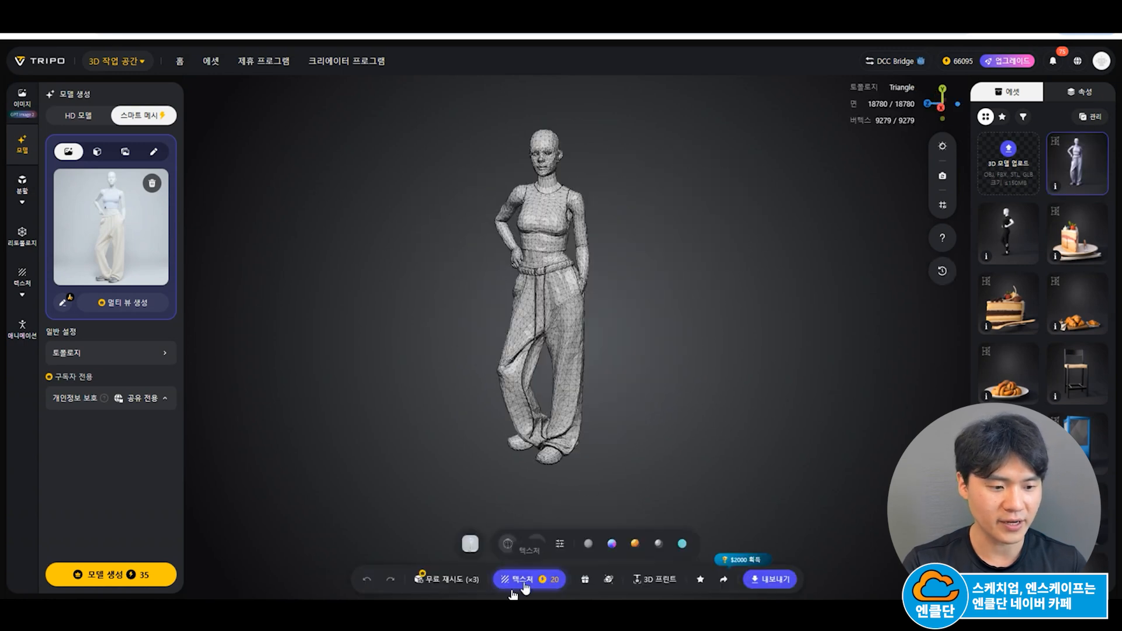
# Step: Generate the texture for the pants mannequin mesh and inspect the textured model from several sides
pyautogui.click(526, 579)
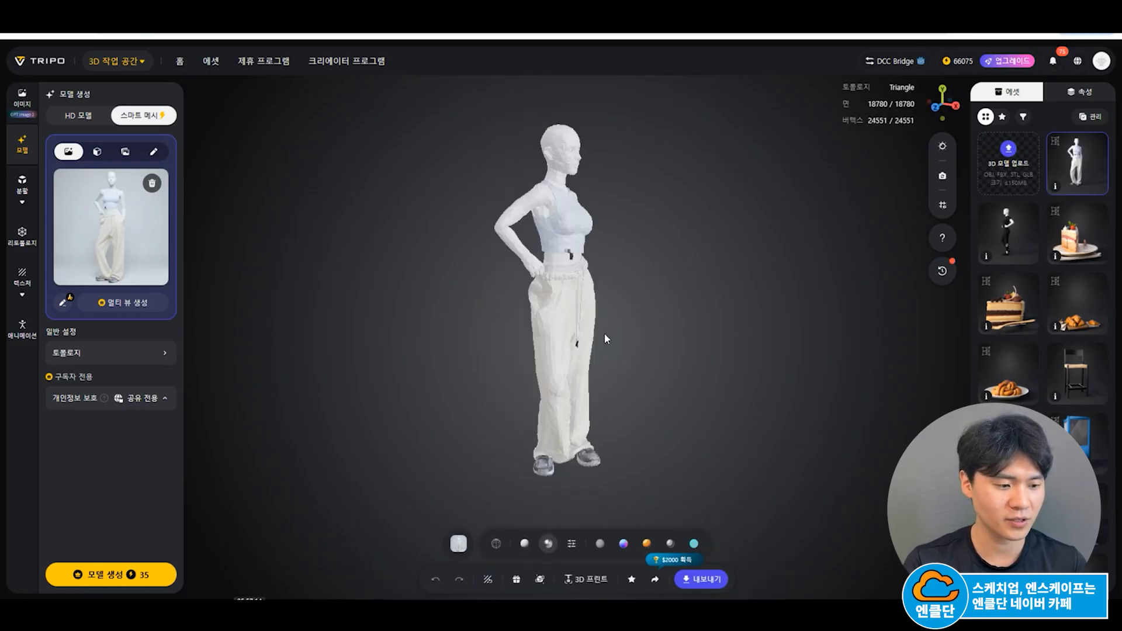
pyautogui.moveTo(585, 451); pyautogui.dragTo(660, 363)
pyautogui.scroll(-4, 606, 181)
pyautogui.scroll(2, 567, 289)
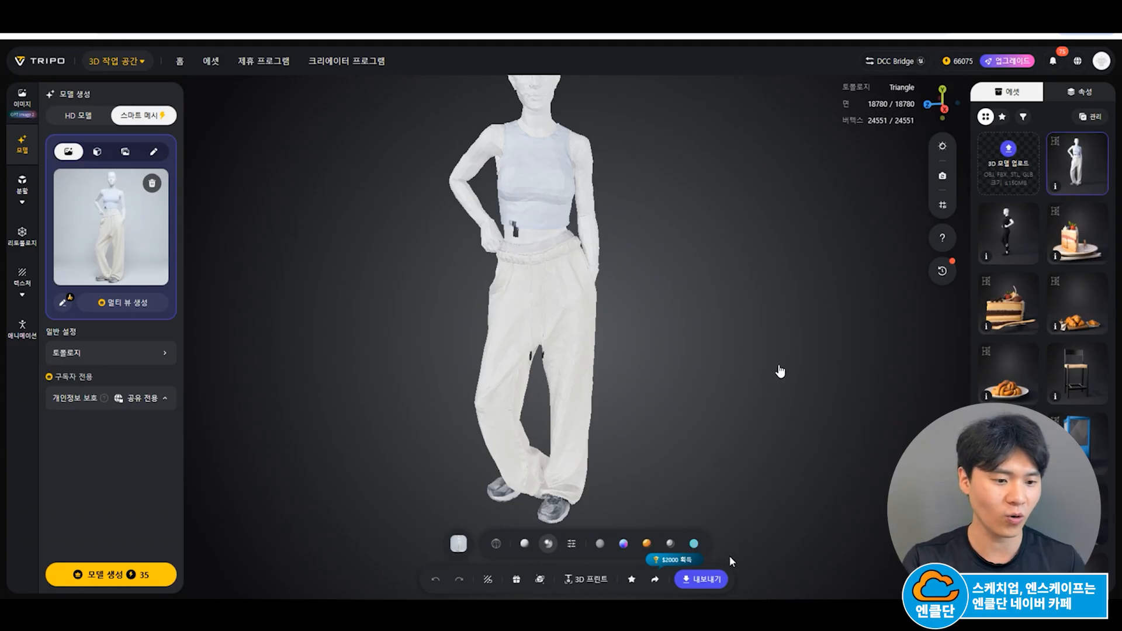
# Step: Export the textured pants mannequin model in GLB format with 4k texture resolution
pyautogui.click(716, 580)
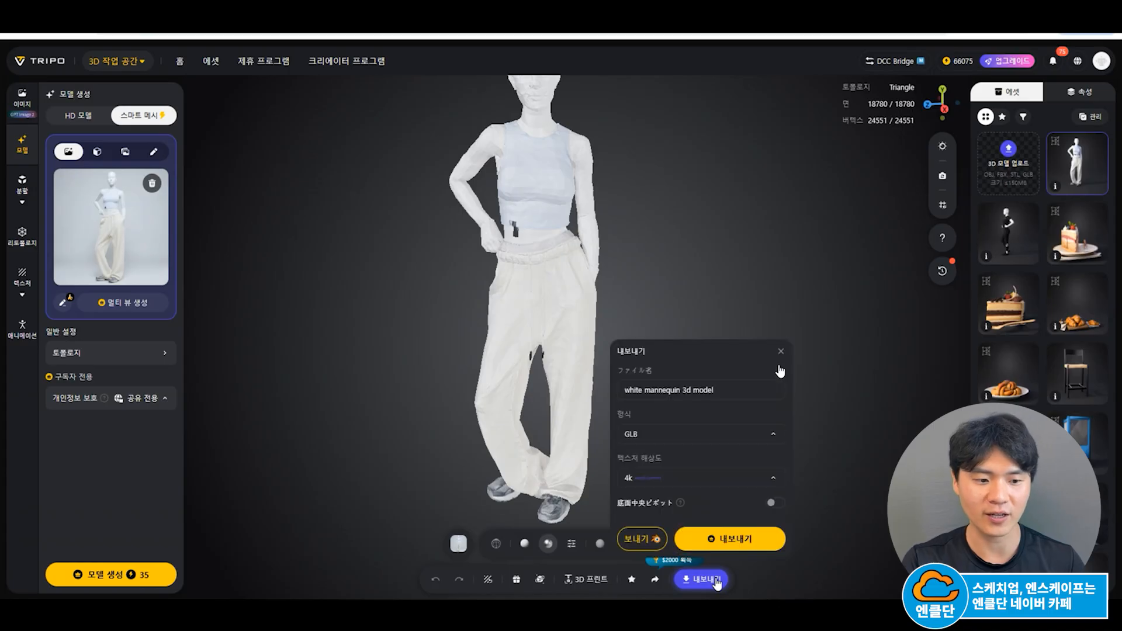
pyautogui.click(760, 539)
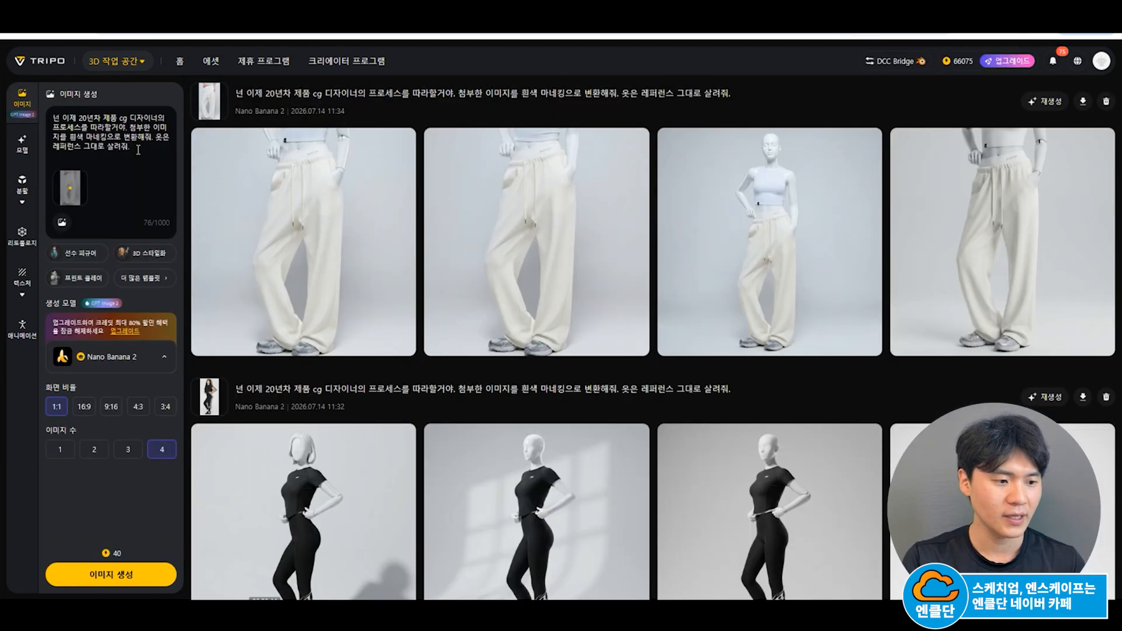
# Step: Replace the prompt's mannequin wording with "옷걸이에 걸려있는 아이소매트릭으로 변환해줘" and generate four images of the pants
pyautogui.moveTo(143, 148); pyautogui.dragTo(68, 138)
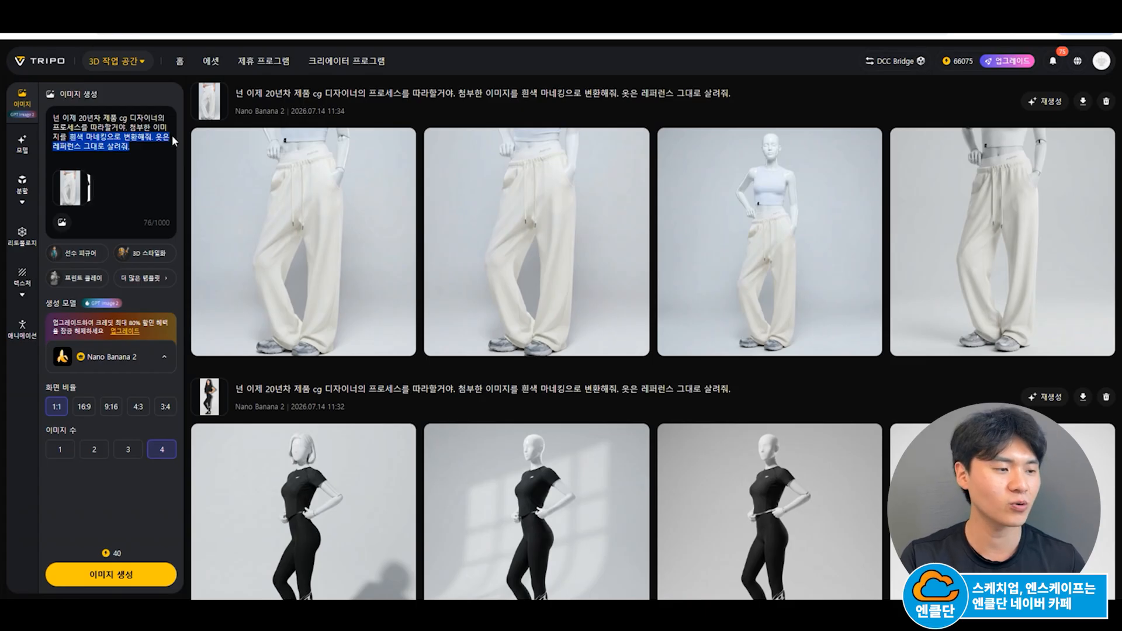
pyautogui.write('옷걸이에 걸려있는 아이소메트릭')
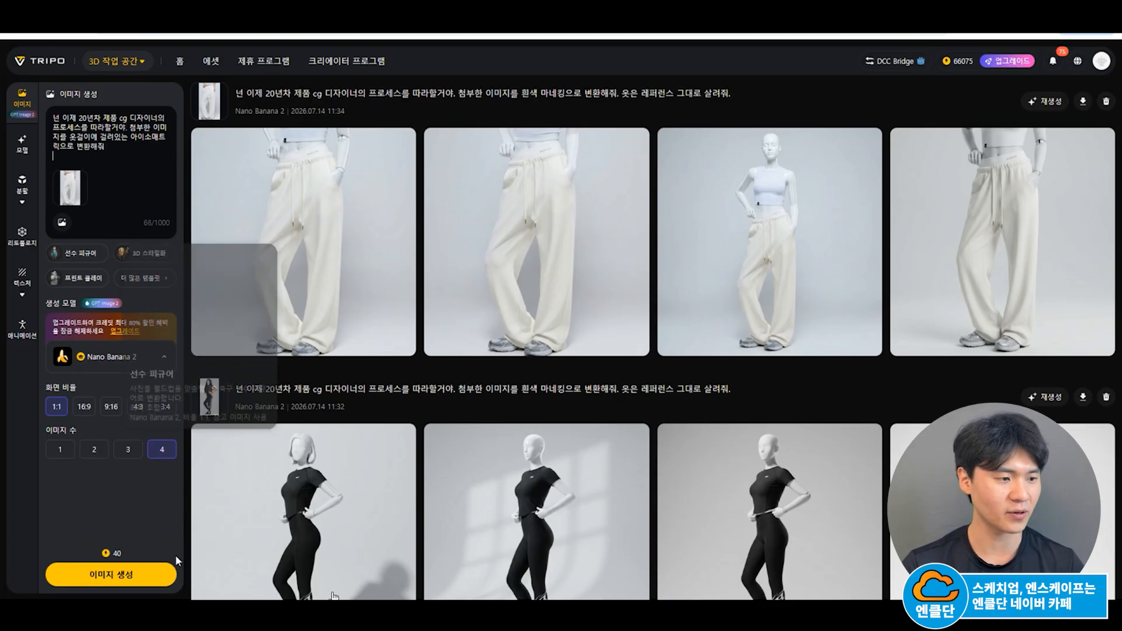
pyautogui.click(145, 578)
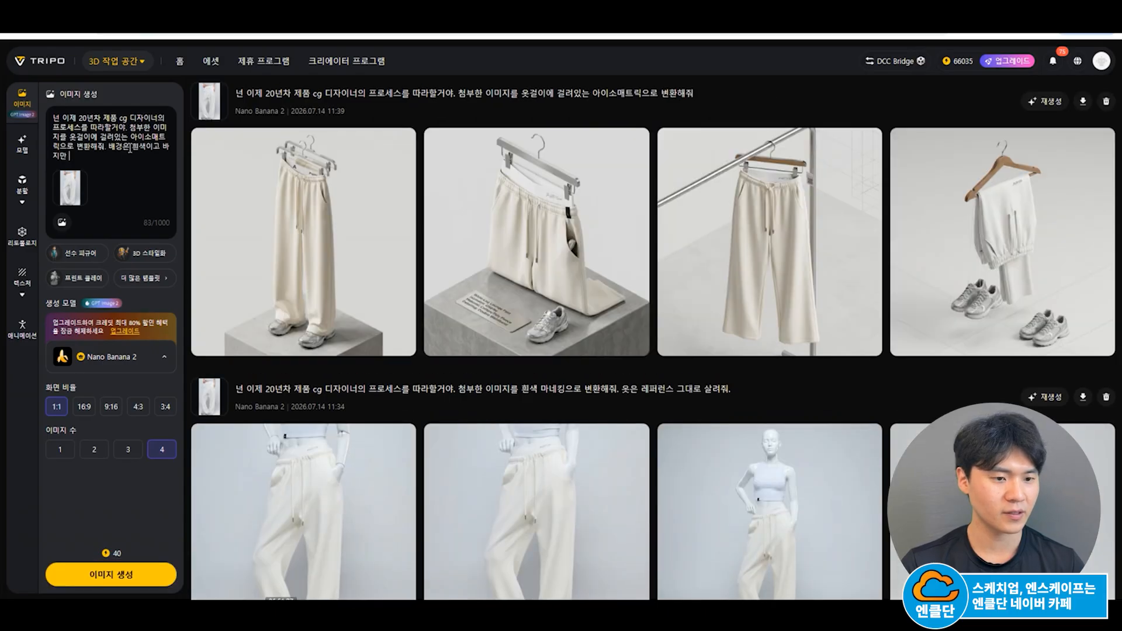
# Step: Extend the prompt with "배경은 흰색이고 바지만 걸려있으면 돼" and generate four new hanger images of the pants
pyautogui.write('걸려있으면 돼')
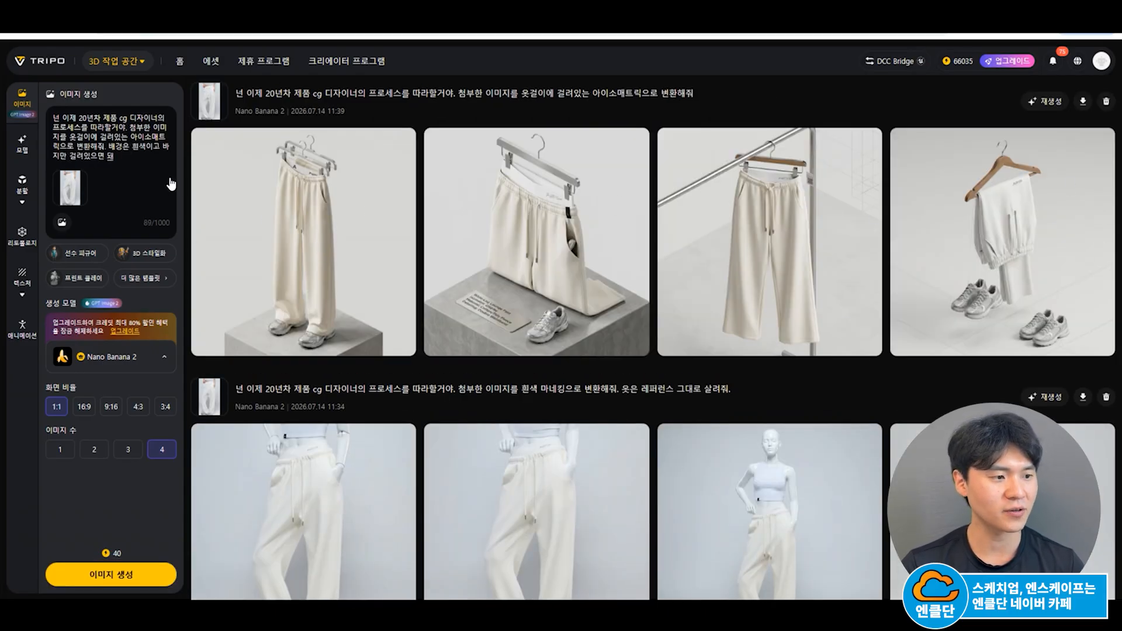
pyautogui.click(152, 575)
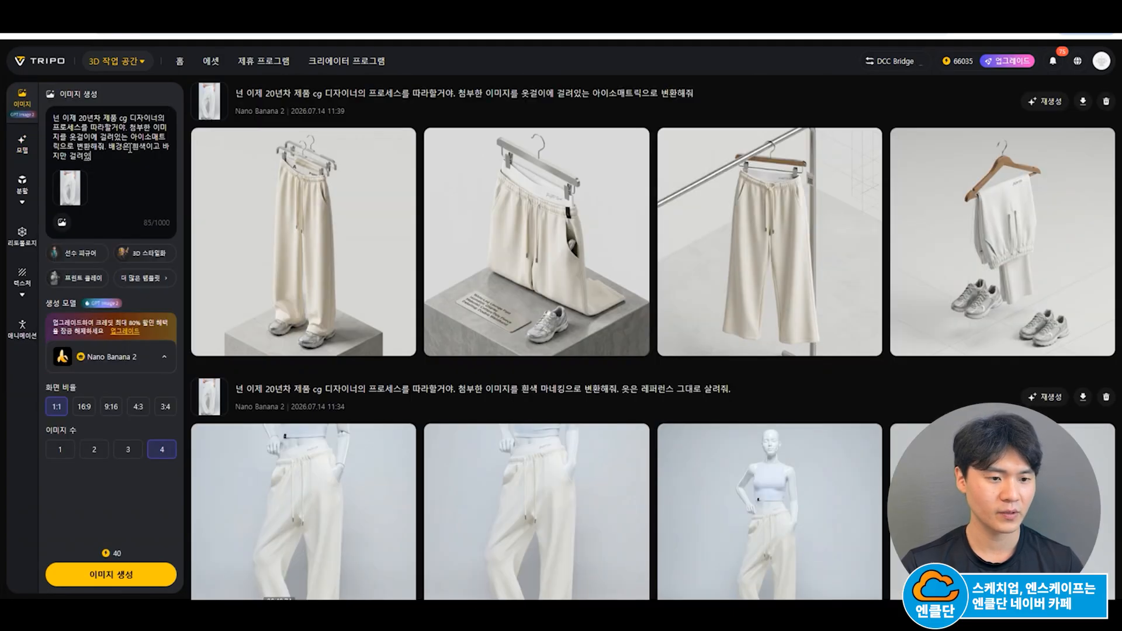
pyautogui.write('으면 돼')
pyautogui.click(111, 575)
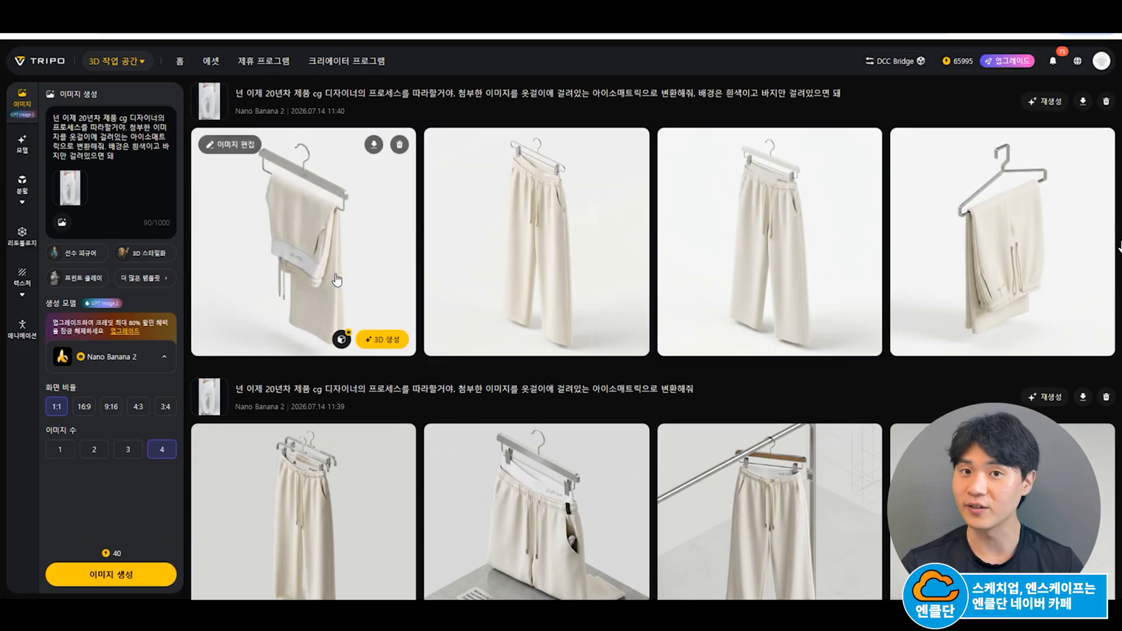
# Step: Generate a smart mesh from the folded pants-on-hanger image, using triangle topology and 20000 polygons
pyautogui.click(381, 340)
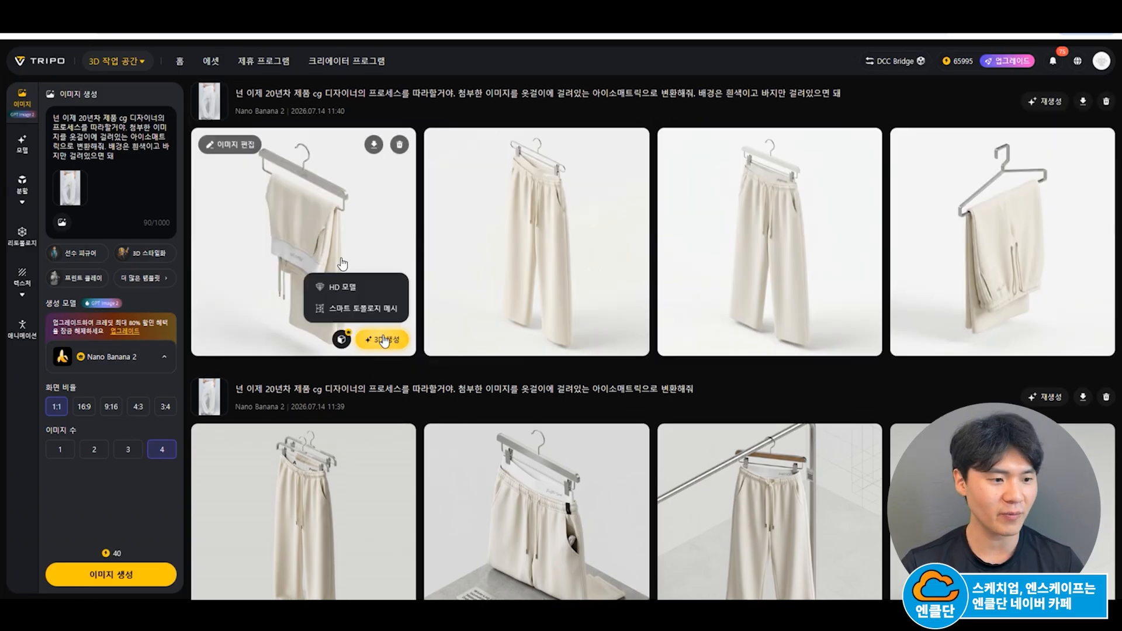
pyautogui.click(350, 326)
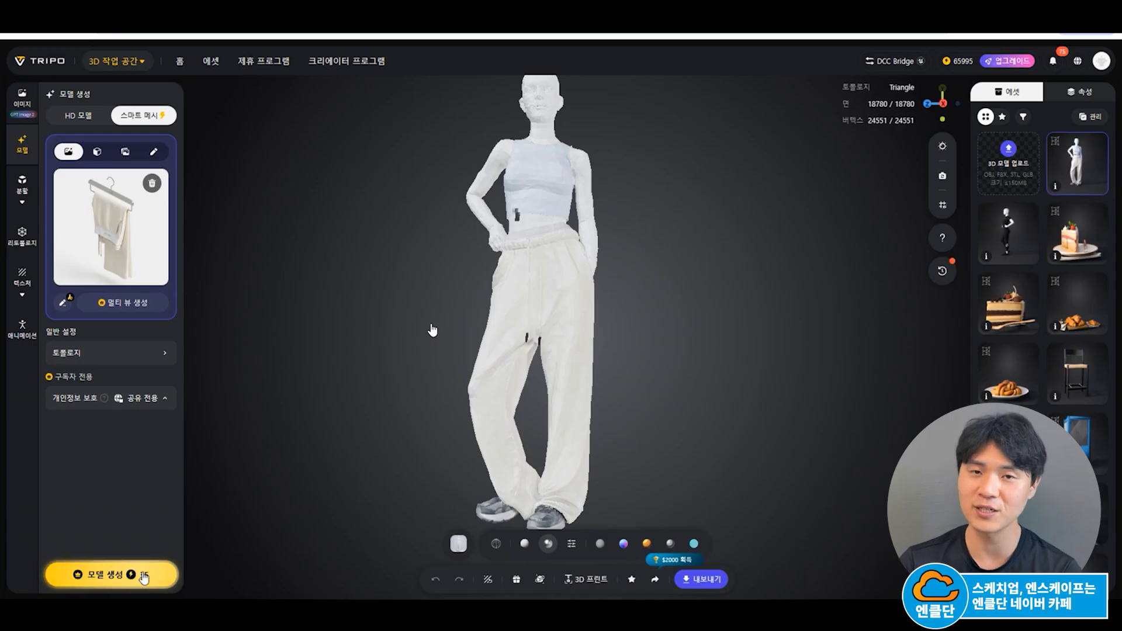
pyautogui.click(150, 357)
pyautogui.moveTo(225, 446); pyautogui.dragTo(328, 453)
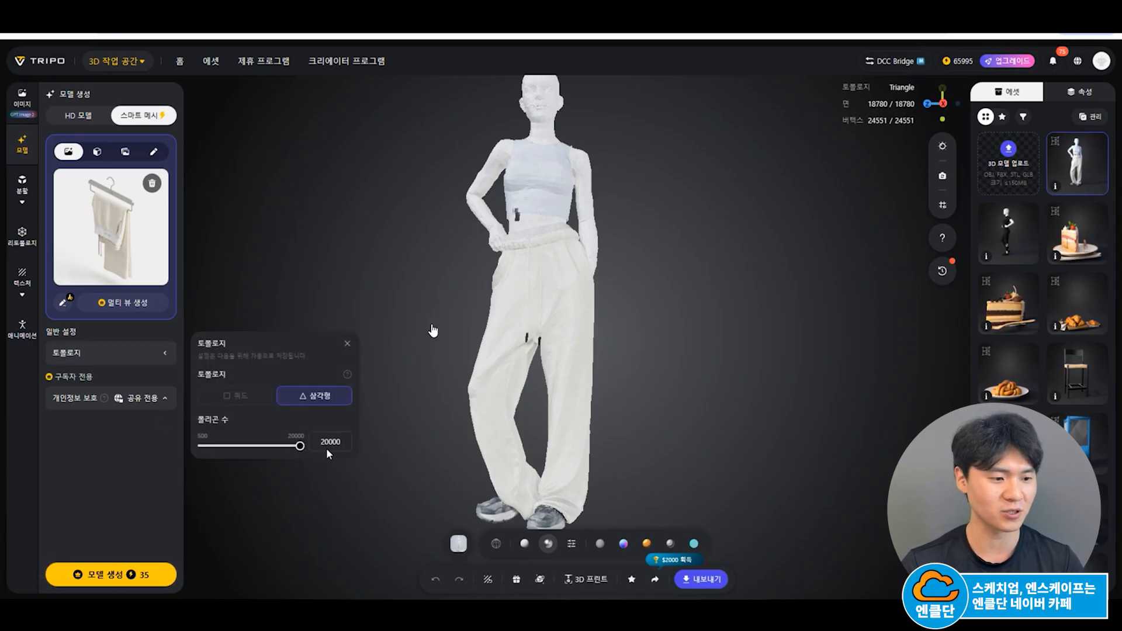
pyautogui.click(347, 345)
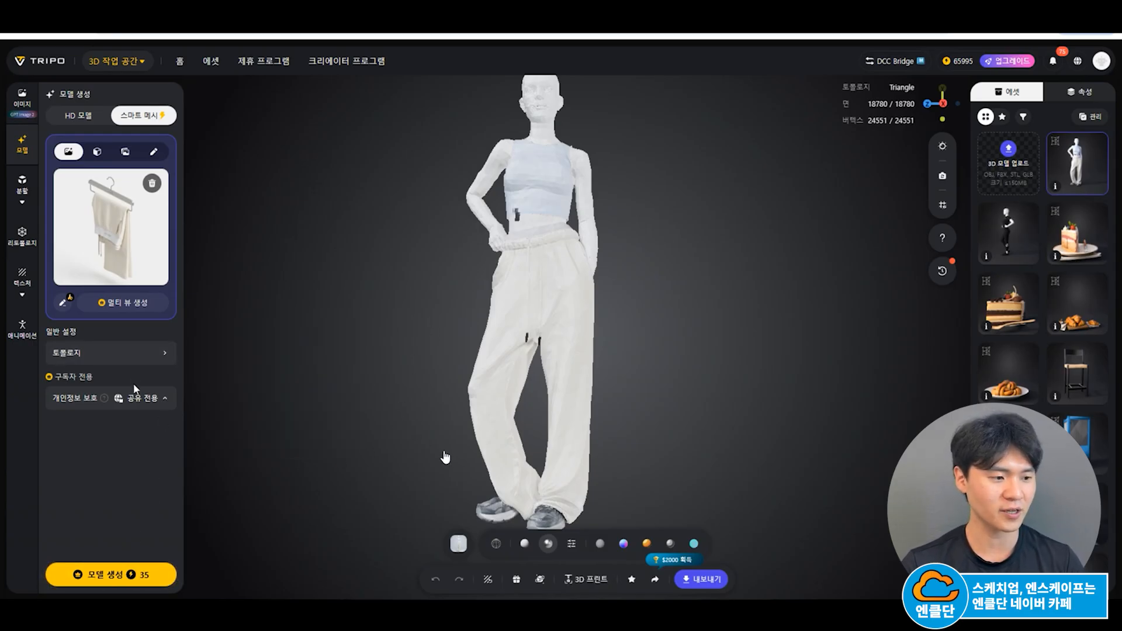
pyautogui.click(136, 575)
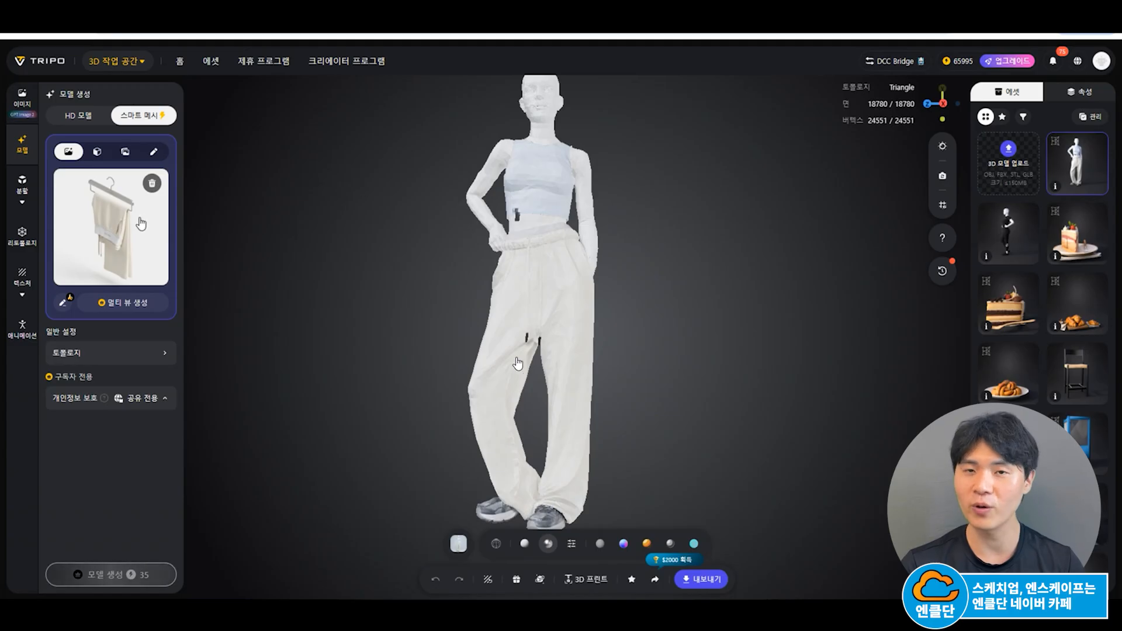
# Step: Generate a smart mesh from the first folded cream pants-on-hanger image, using triangle topology and 5000 polygons
pyautogui.click(18, 104)
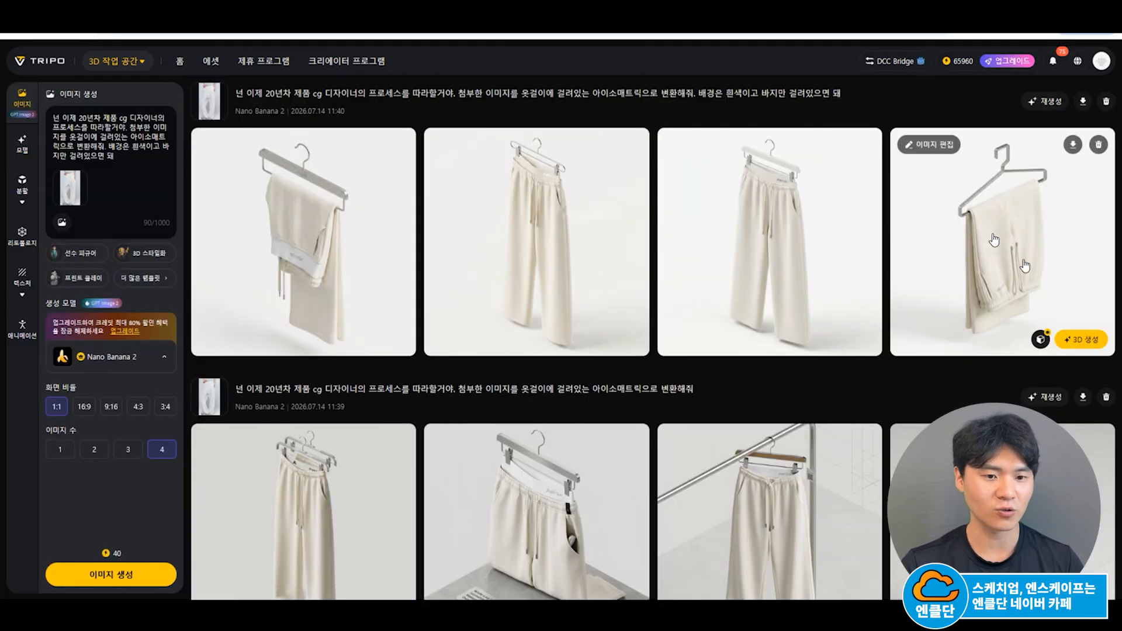
pyautogui.moveTo(381, 340)
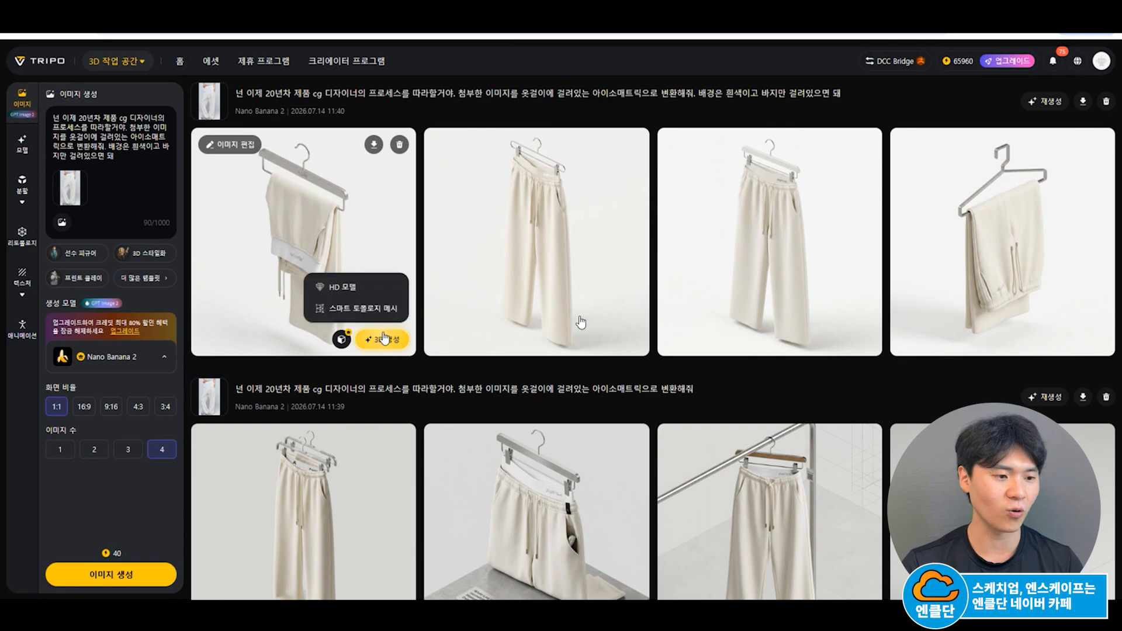
pyautogui.click(363, 308)
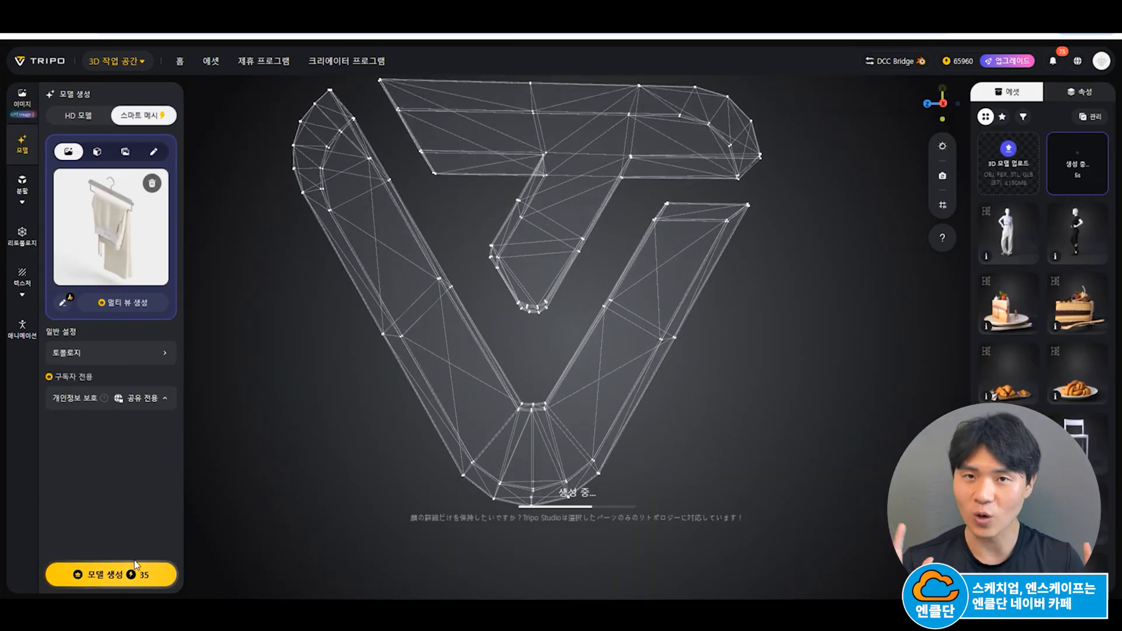
pyautogui.click(153, 353)
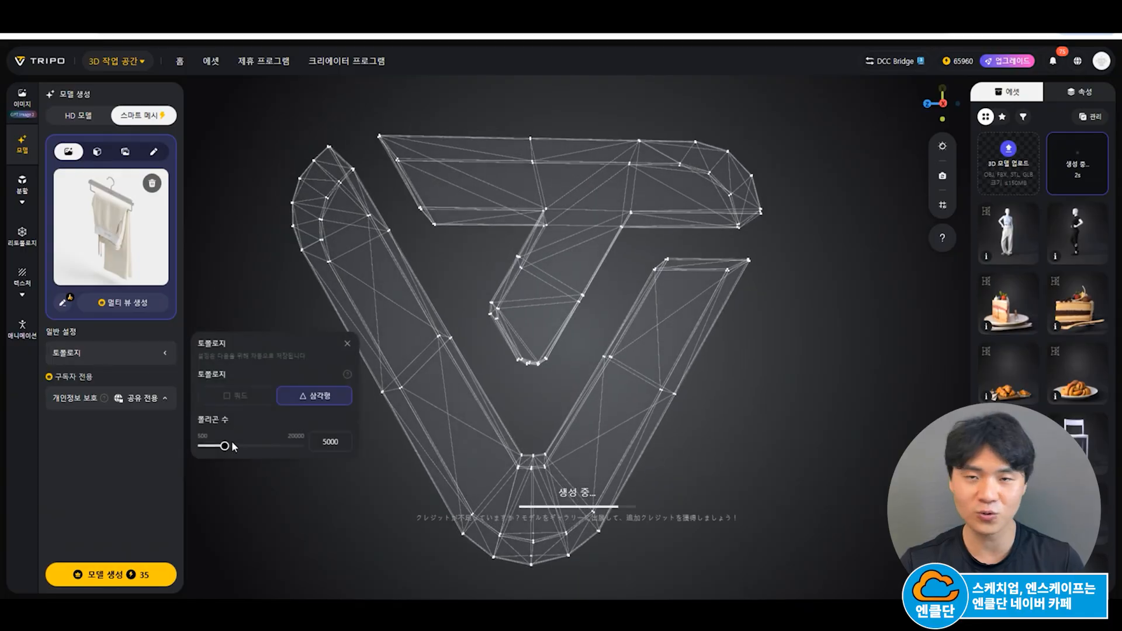
pyautogui.click(347, 344)
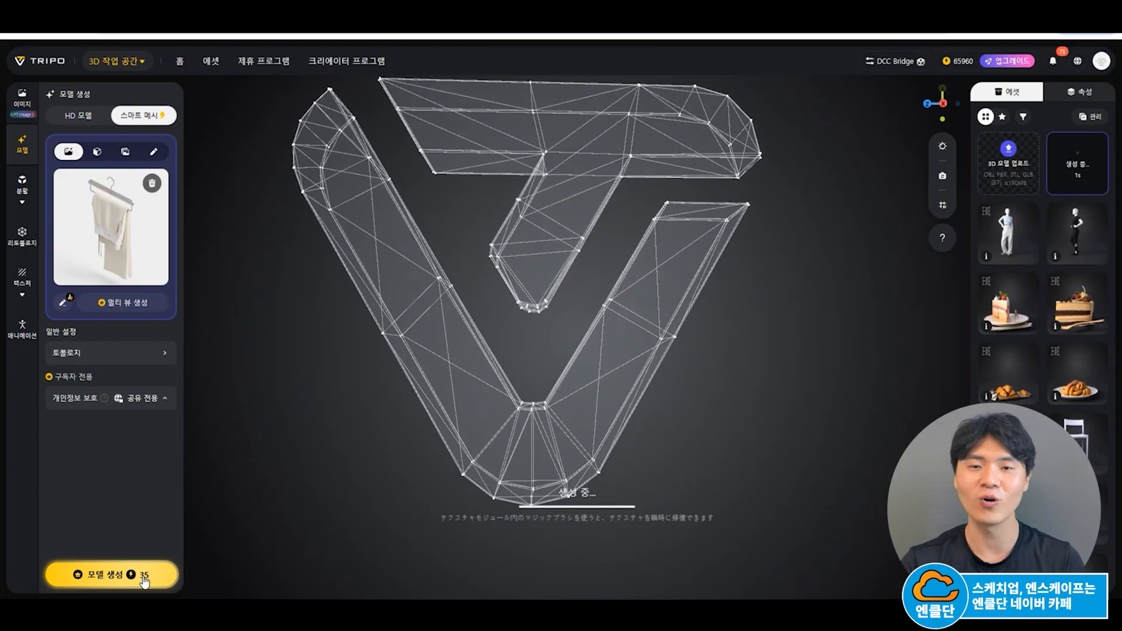
pyautogui.click(143, 573)
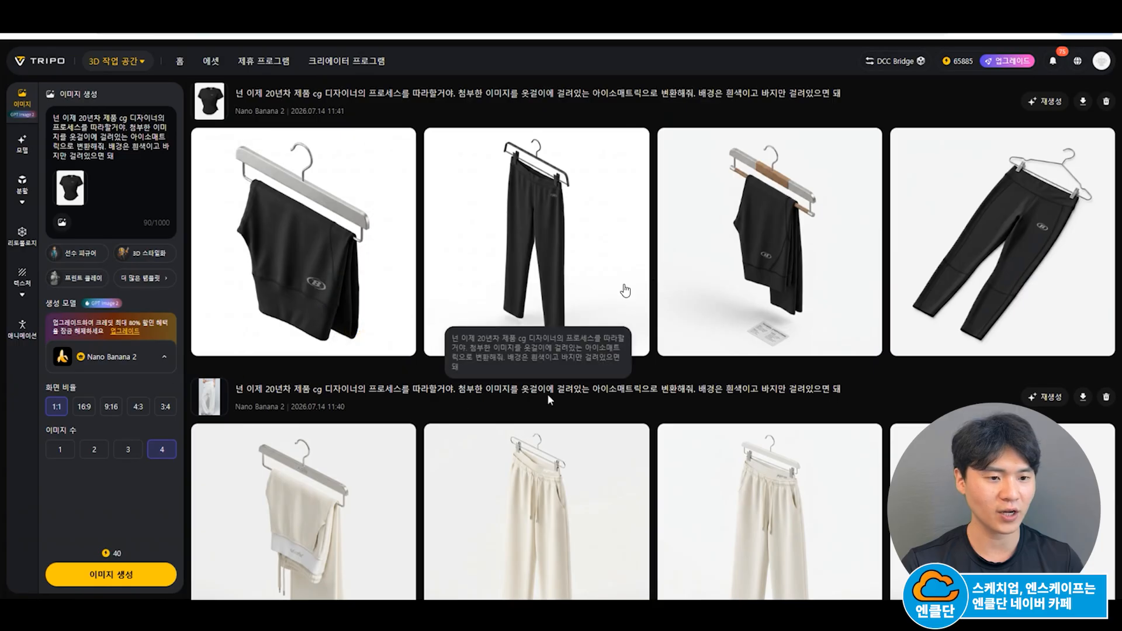
# Step: Send the first folded black pants-on-hanger image to smart topology mesh generation
pyautogui.moveTo(385, 342)
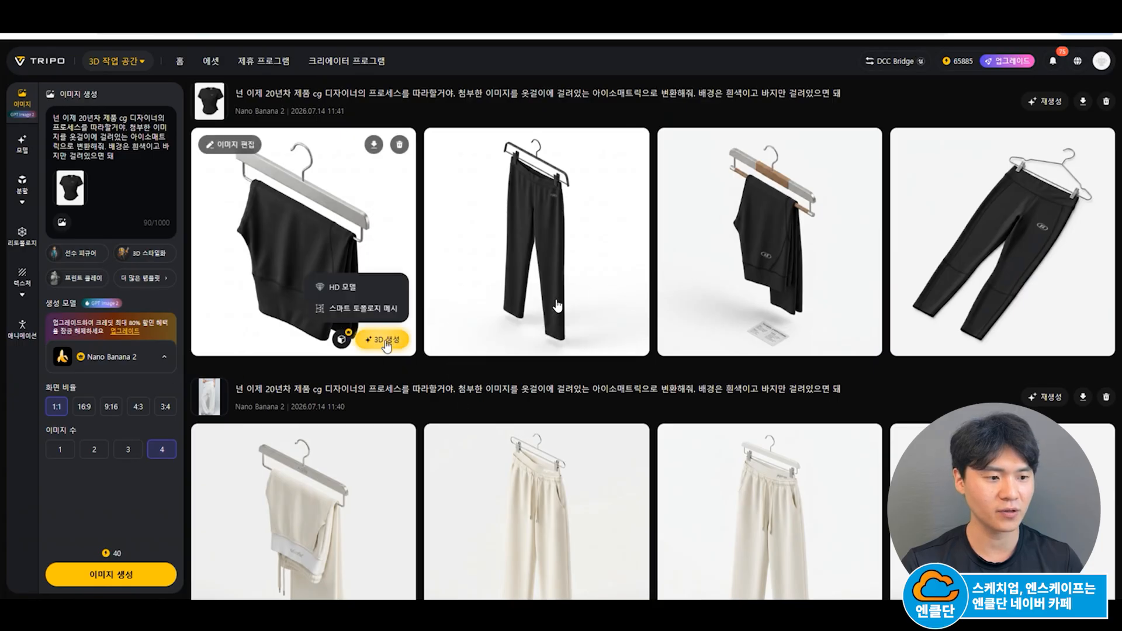
pyautogui.click(377, 309)
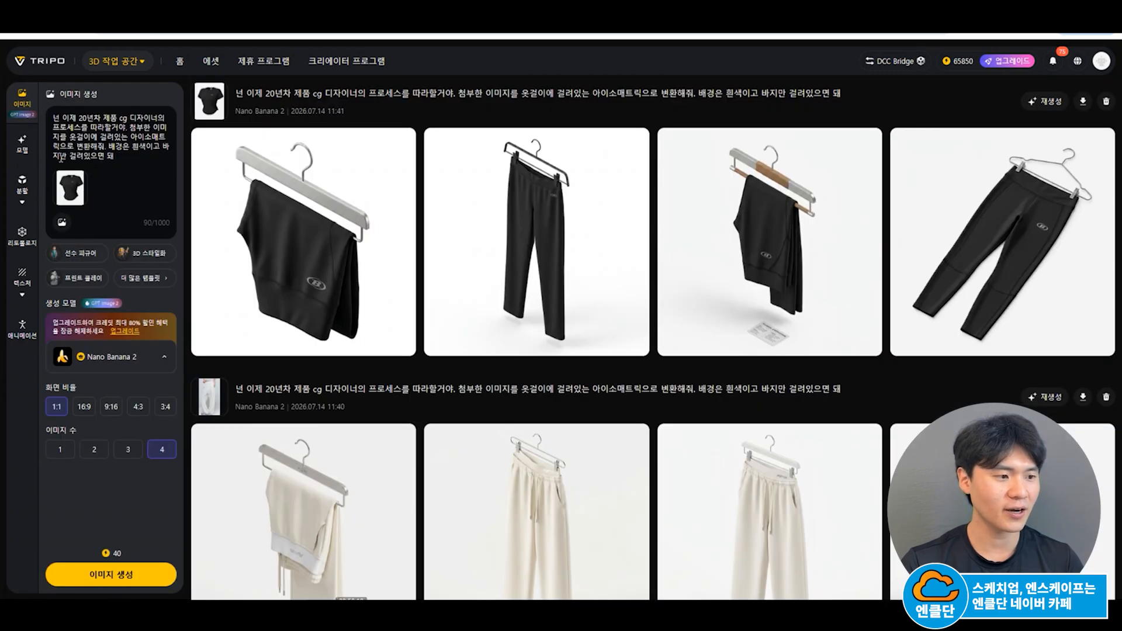
pyautogui.scroll(-1, 60, 157)
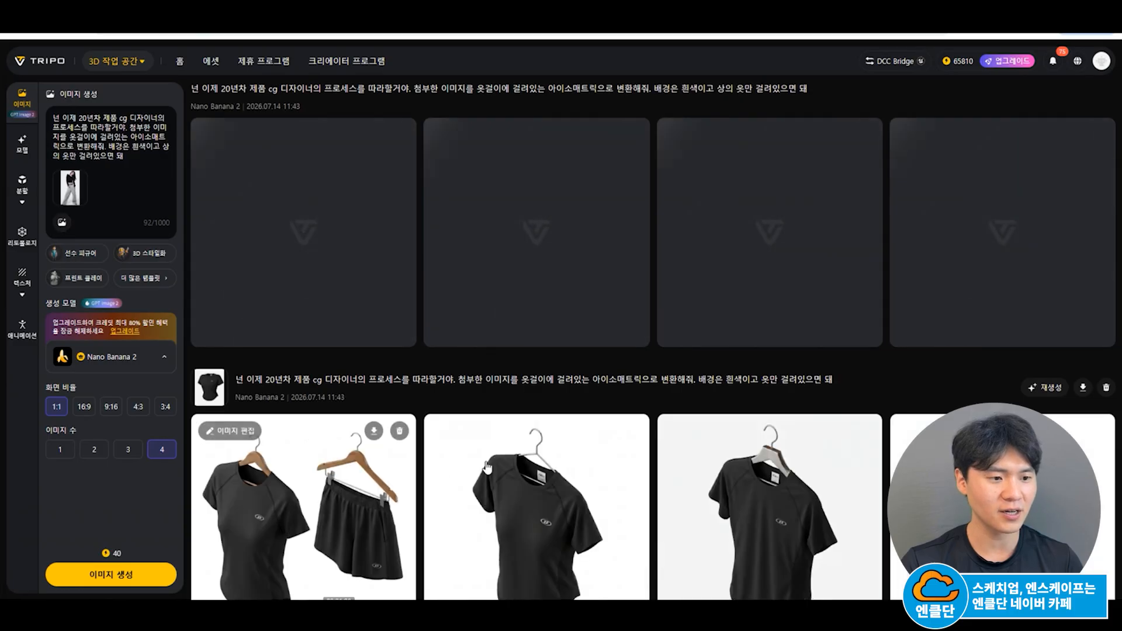
pyautogui.scroll(-4, 486, 465)
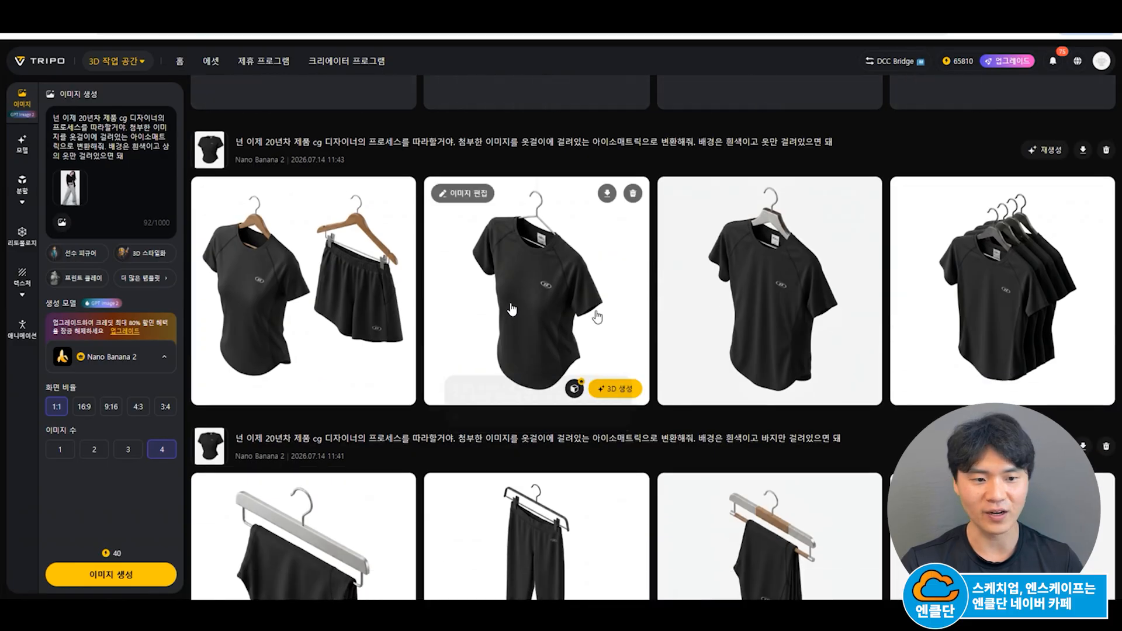
pyautogui.click(623, 389)
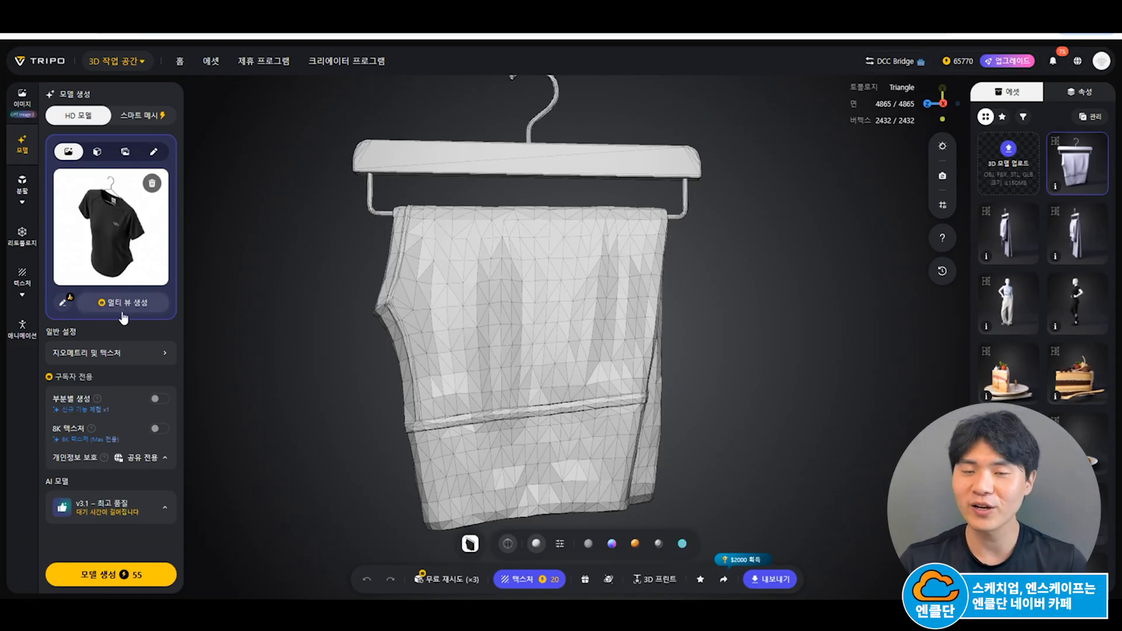
pyautogui.click(137, 353)
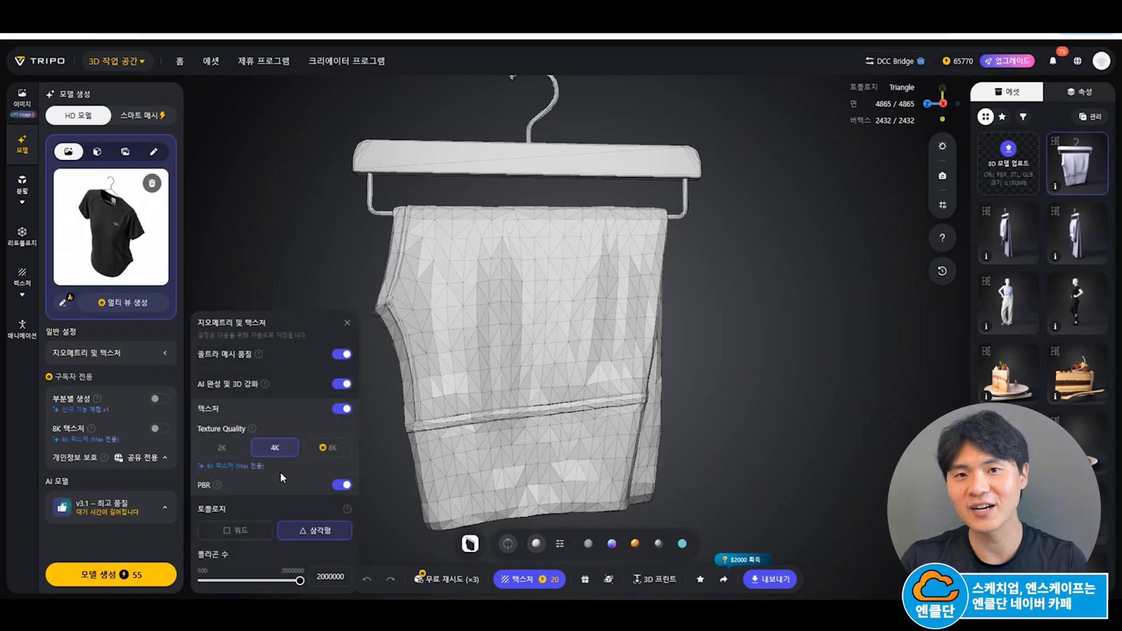
pyautogui.click(347, 323)
pyautogui.click(23, 98)
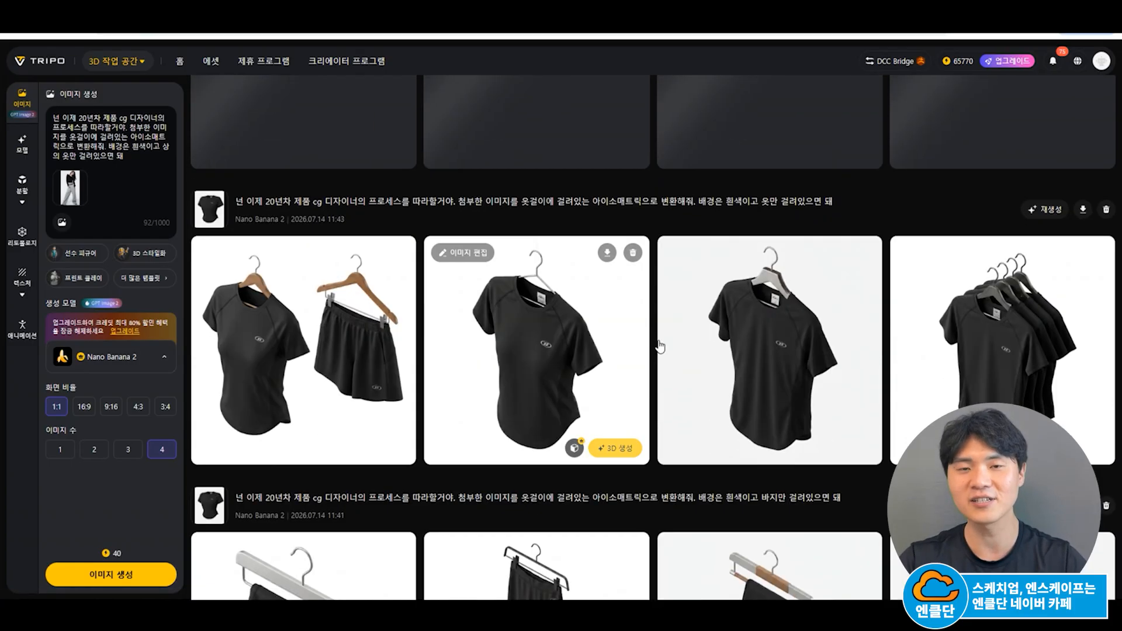
# Step: Send the second black T-shirt image, showing a single shirt on a wire hanger, to smart topology mesh generation
pyautogui.moveTo(619, 449)
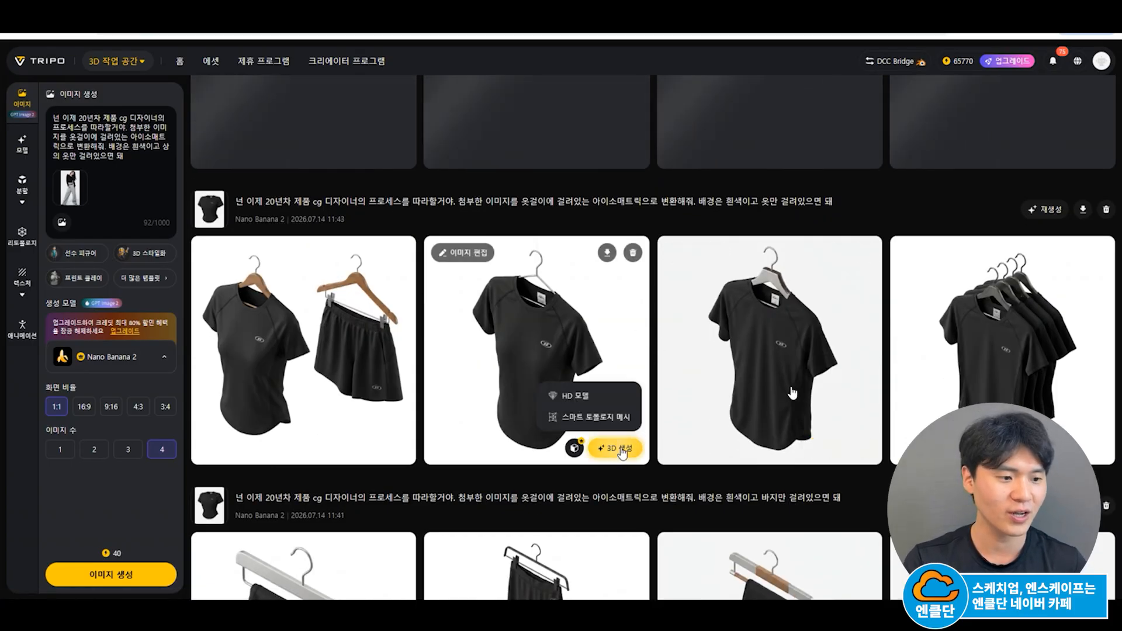
pyautogui.click(593, 417)
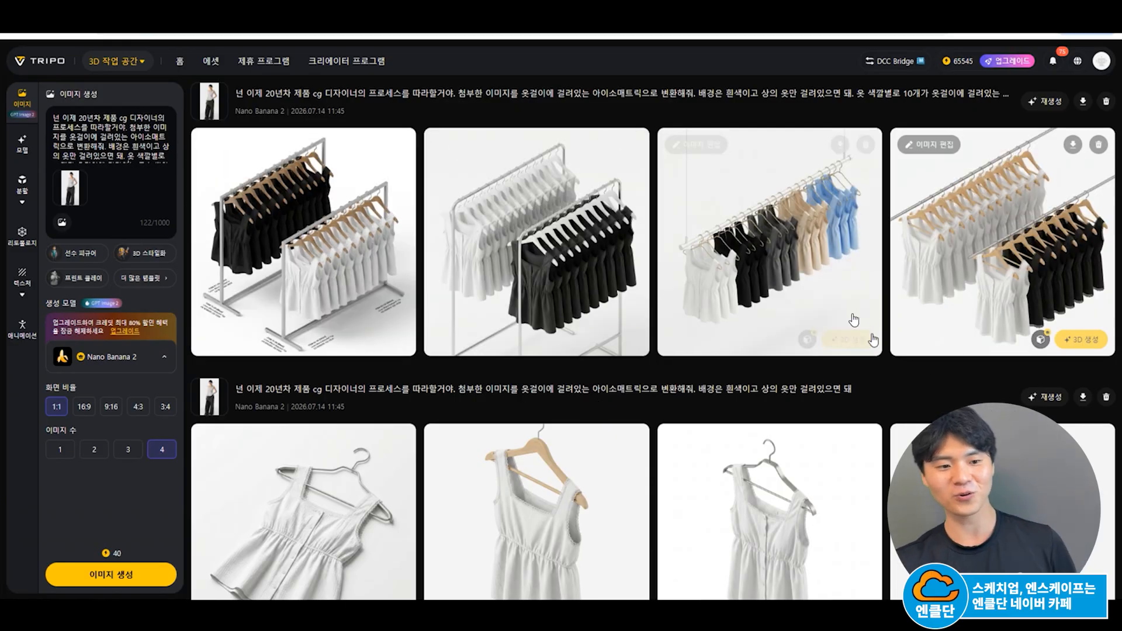
# Step: Add "옷걸이 봉은 필요없어." to the image prompt and reword its colour request to "비슷한 류의 옷이 색깔별로 10개가"
pyautogui.moveTo(864, 343)
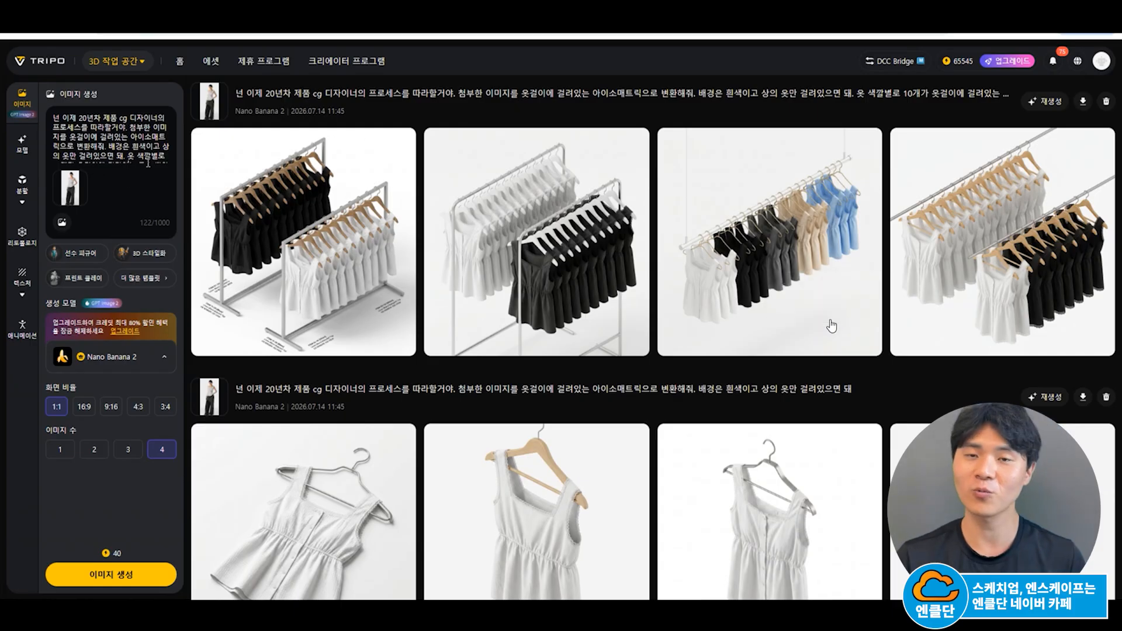
pyautogui.scroll(-1, 108, 149)
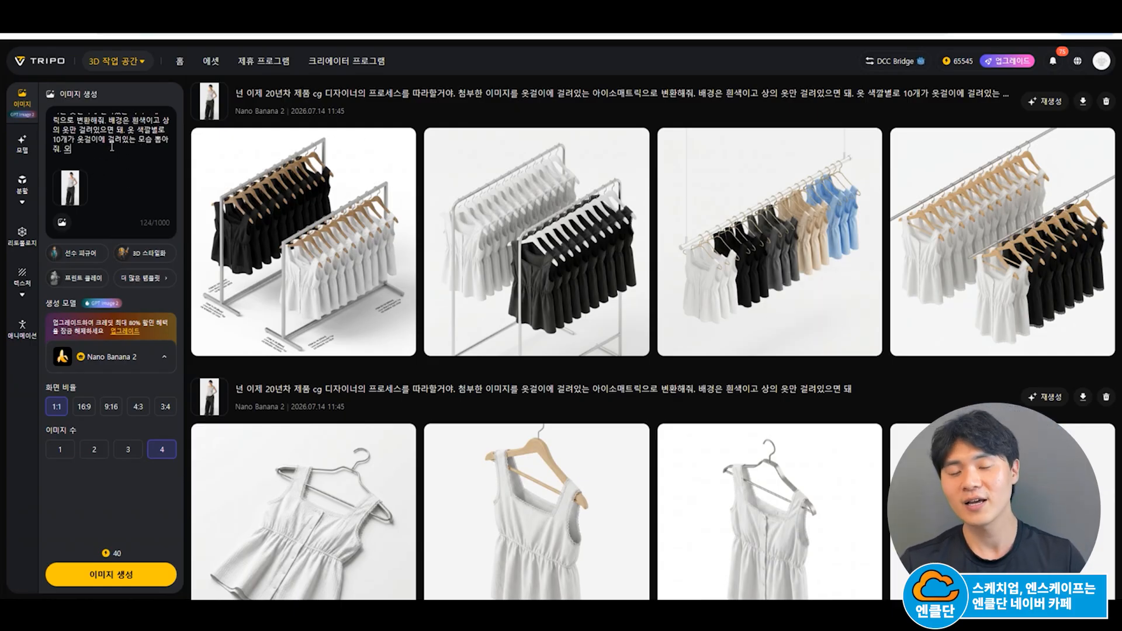
pyautogui.write('옷걸이 브')
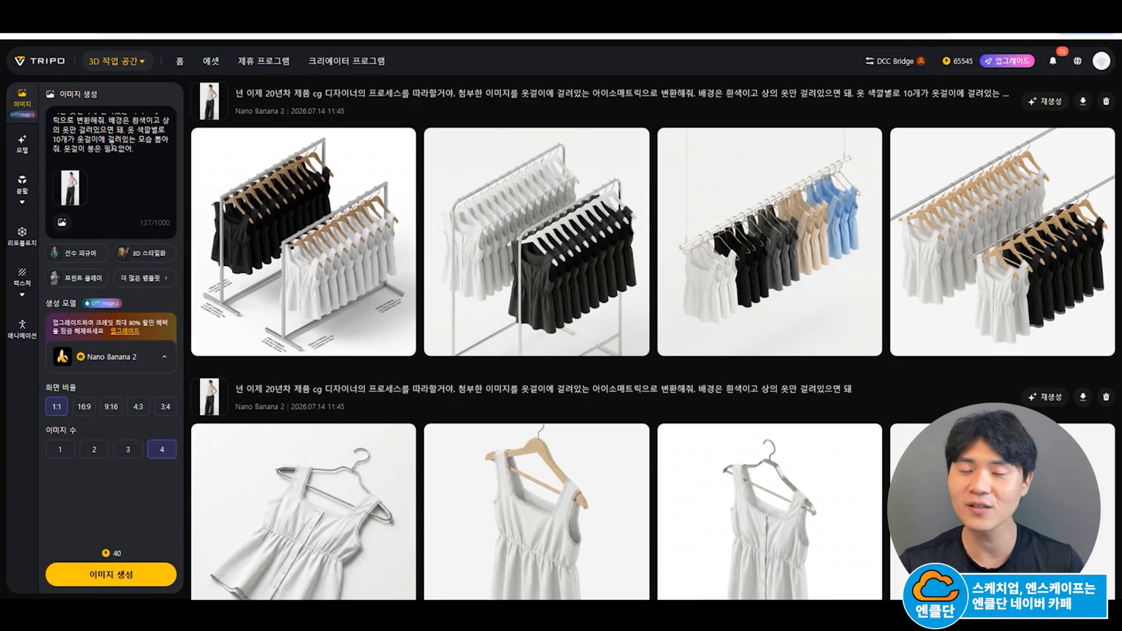
pyautogui.scroll(2, 136, 139)
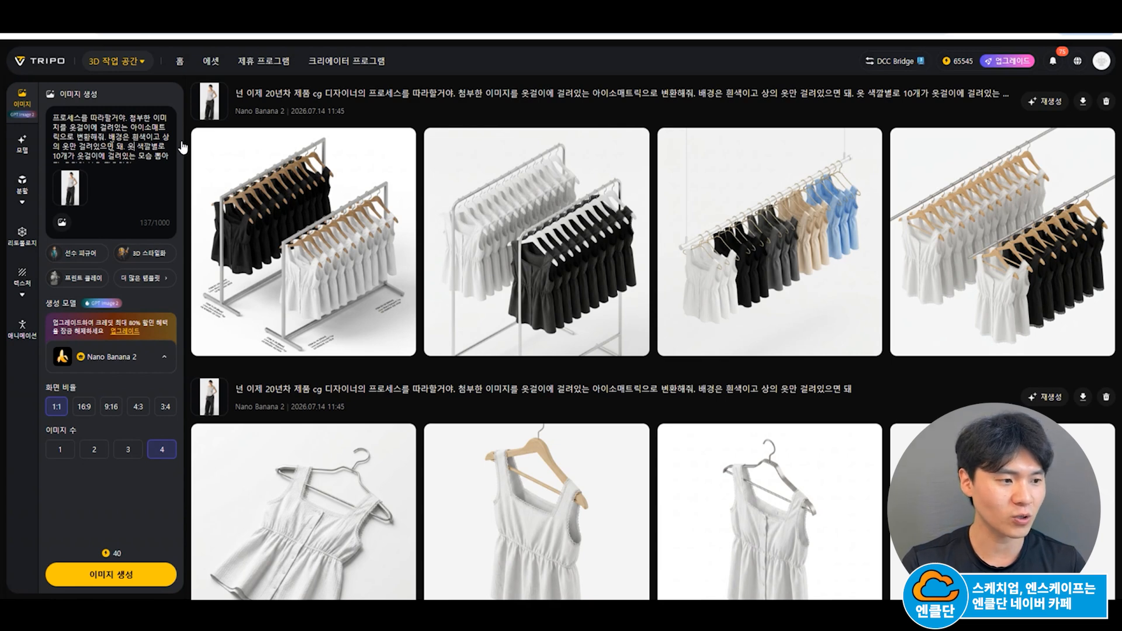
pyautogui.write('비슷')
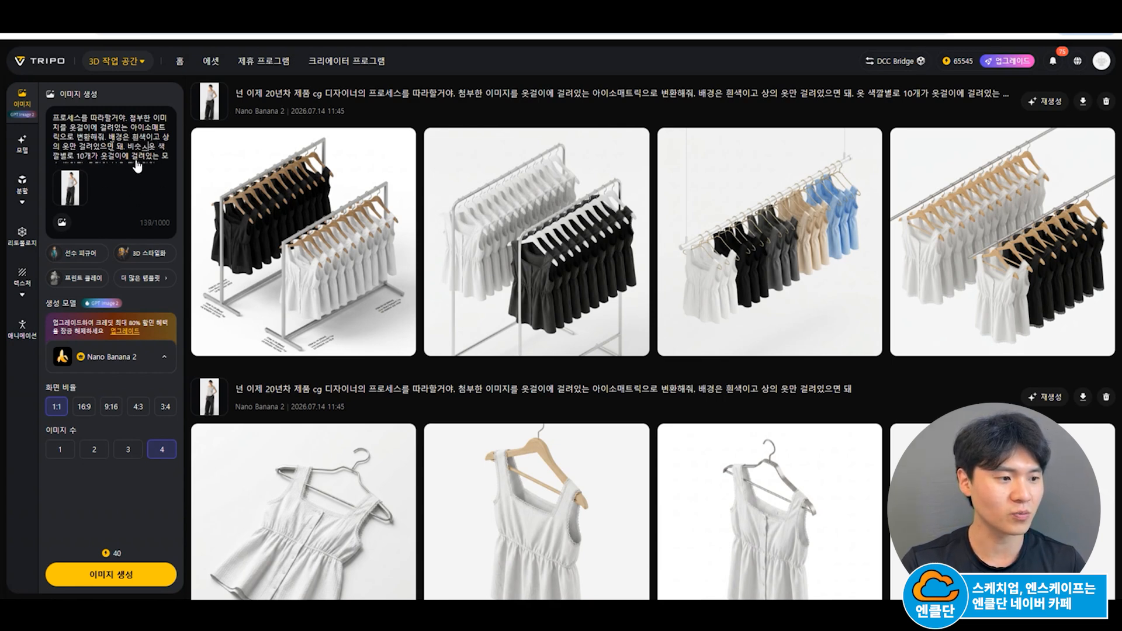
pyautogui.write('한 류의 옷')
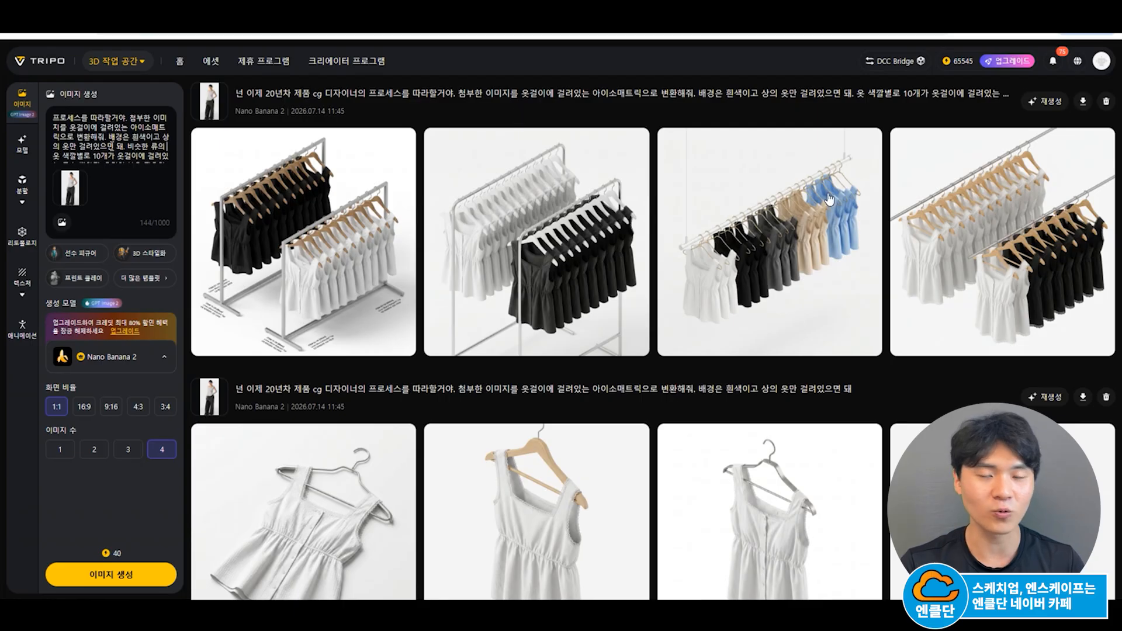
pyautogui.write('의')
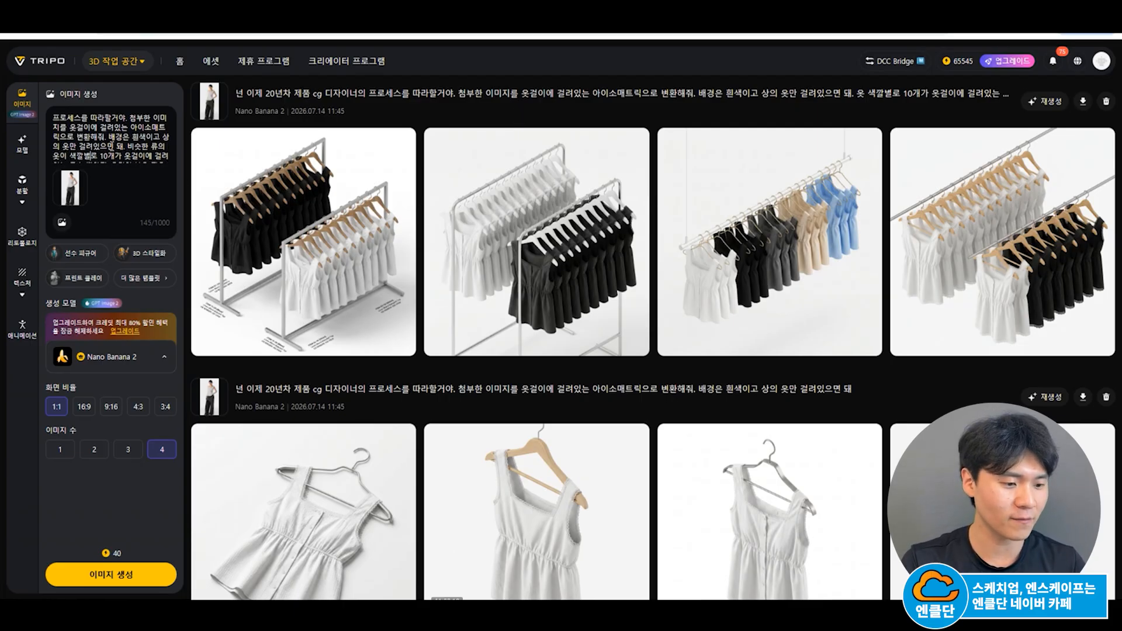
pyautogui.click(844, 357)
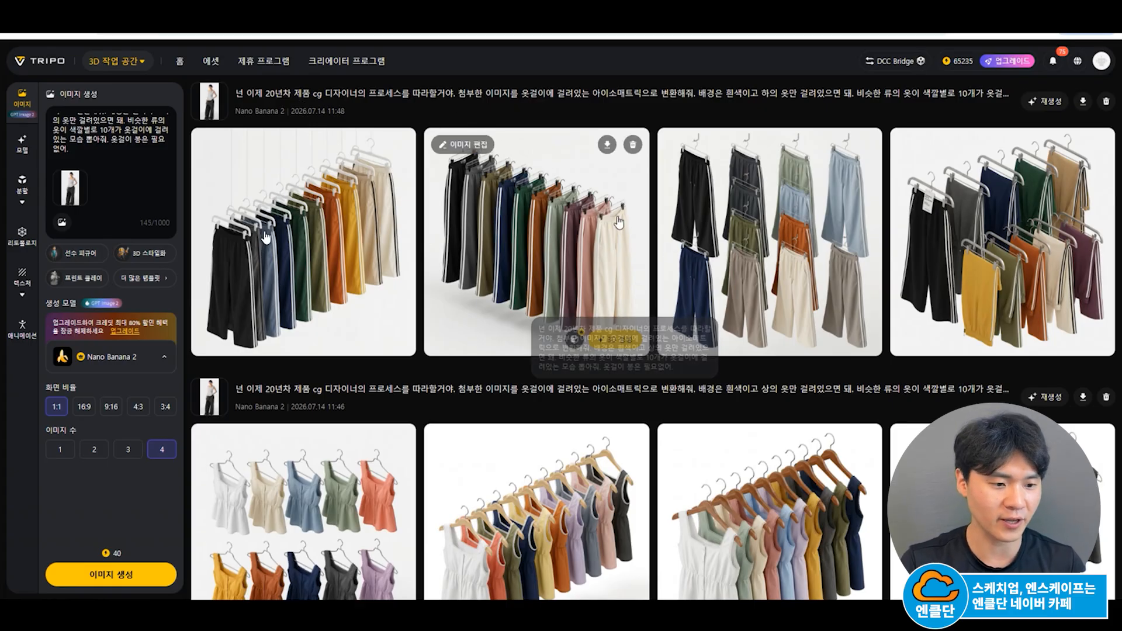
# Step: Send the second image of multicoloured striped pants hanging in a row to smart topology mesh generation
pyautogui.click(611, 336)
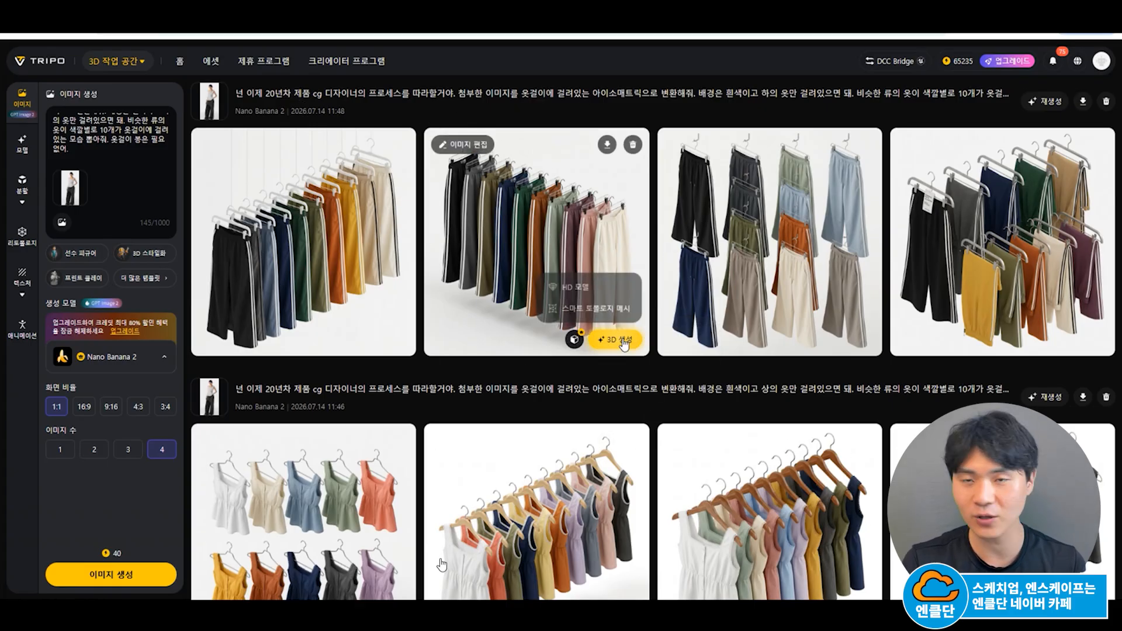
pyautogui.click(566, 305)
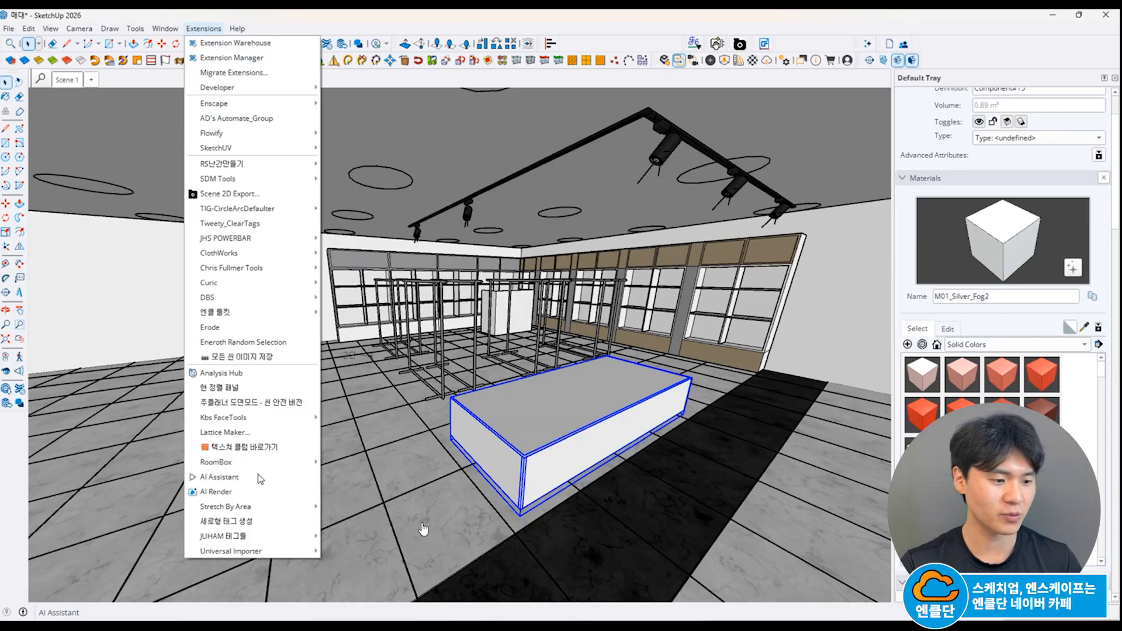
# Step: In SketchUp, import "white mannequin 3d model.glb" from the downloads folder with Universal Importer
pyautogui.moveTo(269, 551)
pyautogui.click(348, 549)
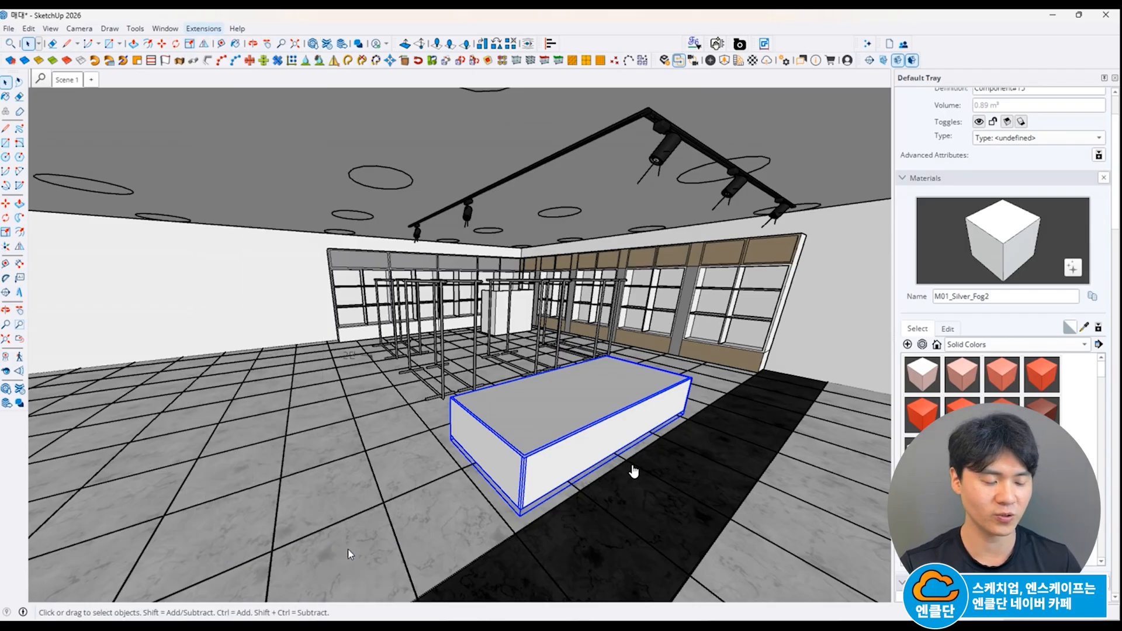
pyautogui.click(668, 332)
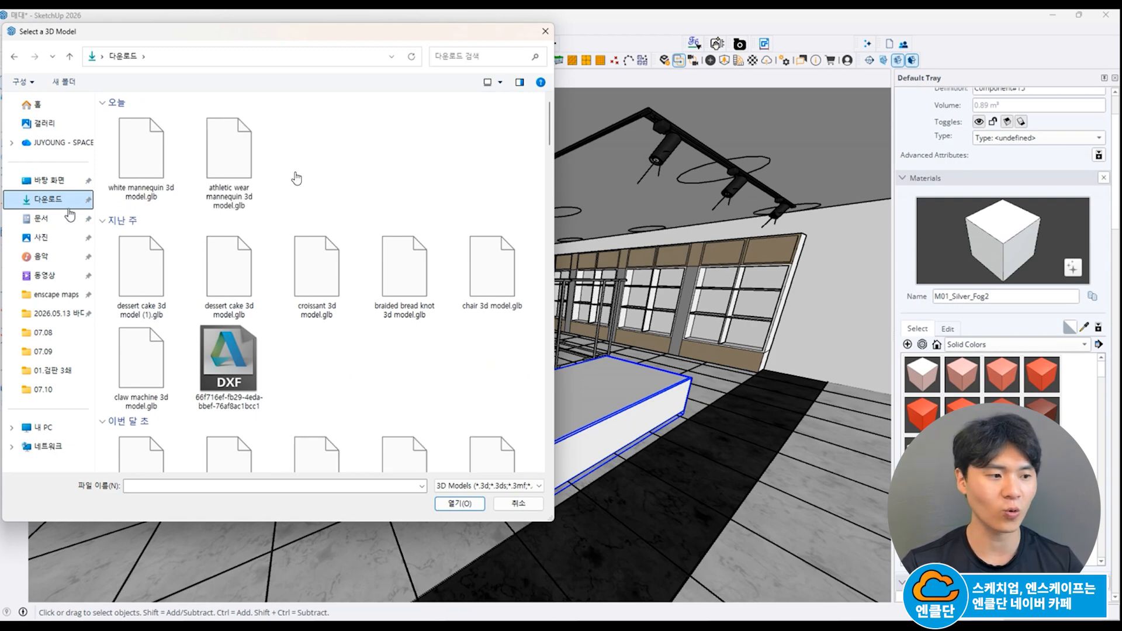
pyautogui.doubleClick(142, 150)
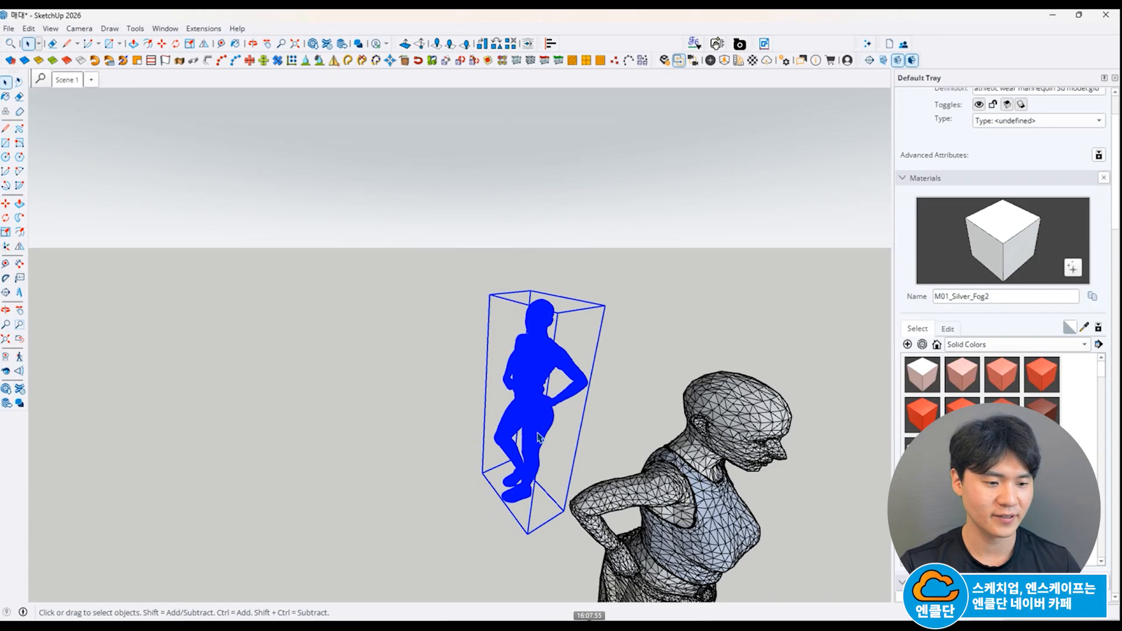
# Step: Examine the two imported mannequin meshes from several sides, with nothing selected
pyautogui.scroll(-2, 547, 443)
pyautogui.moveTo(547, 443); pyautogui.dragTo(478, 428, button='middle')
pyautogui.keyDown('shift'); pyautogui.moveTo(626, 537); pyautogui.dragTo(553, 328, button='middle'); pyautogui.keyUp('shift')
pyautogui.moveTo(553, 329); pyautogui.dragTo(636, 508, button='middle')
pyautogui.keyDown('shift'); pyautogui.moveTo(636, 508); pyautogui.dragTo(542, 475, button='middle'); pyautogui.keyUp('shift')
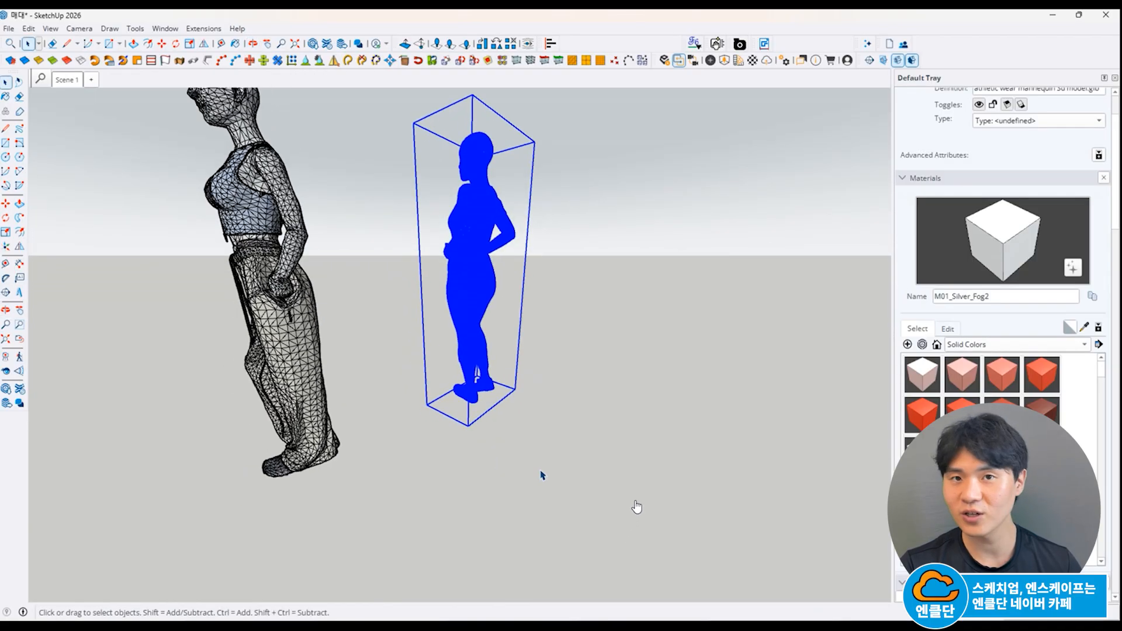
pyautogui.click(541, 475)
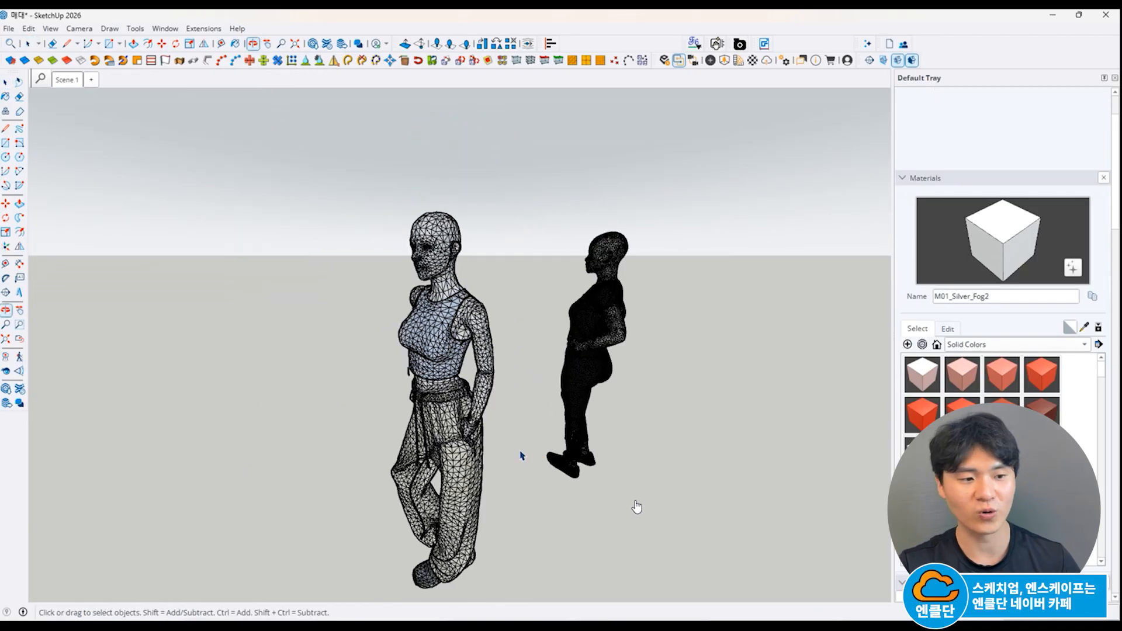
pyautogui.moveTo(521, 456); pyautogui.dragTo(836, 445, button='middle')
pyautogui.moveTo(298, 350); pyautogui.dragTo(681, 373, button='middle')
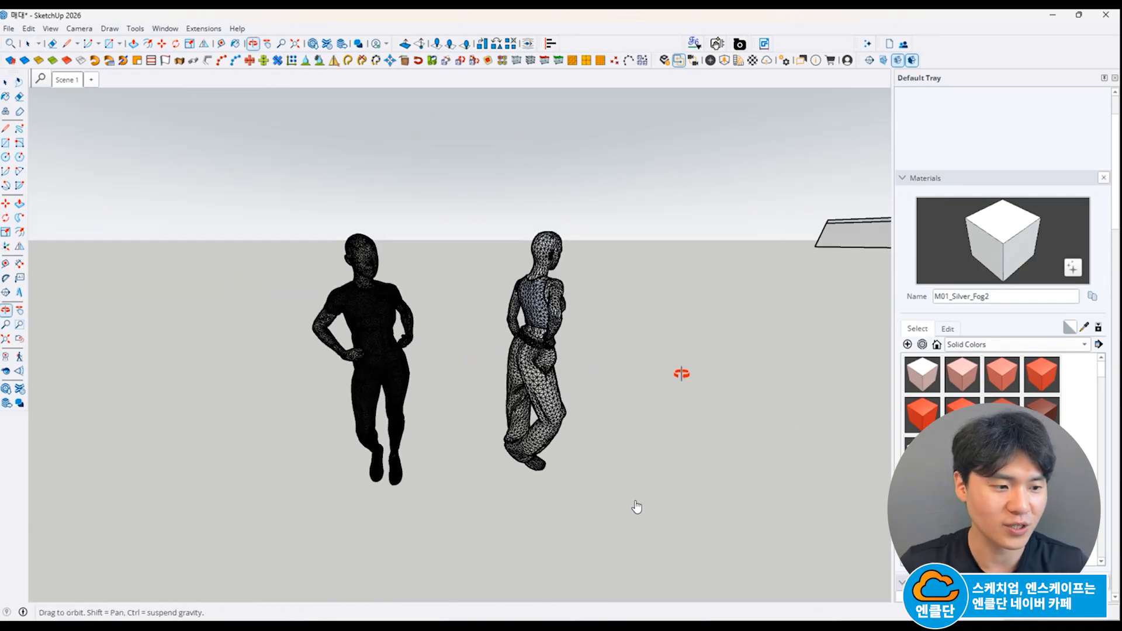
# Step: Float the JHS PowerBar toolbar over the model and smooth the mesh edges of both mannequins with it
pyautogui.scroll(3, 461, 374)
pyautogui.moveTo(287, 283); pyautogui.dragTo(329, 282, button='middle')
pyautogui.moveTo(3, 57); pyautogui.dragTo(202, 111)
pyautogui.click(326, 221)
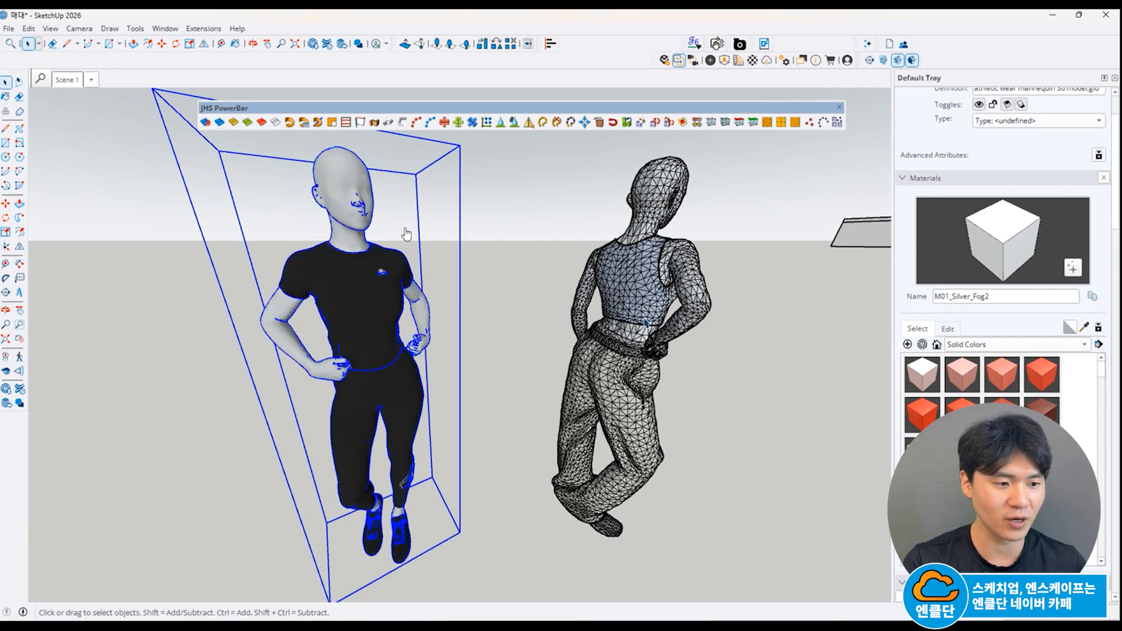
pyautogui.click(628, 292)
pyautogui.click(225, 124)
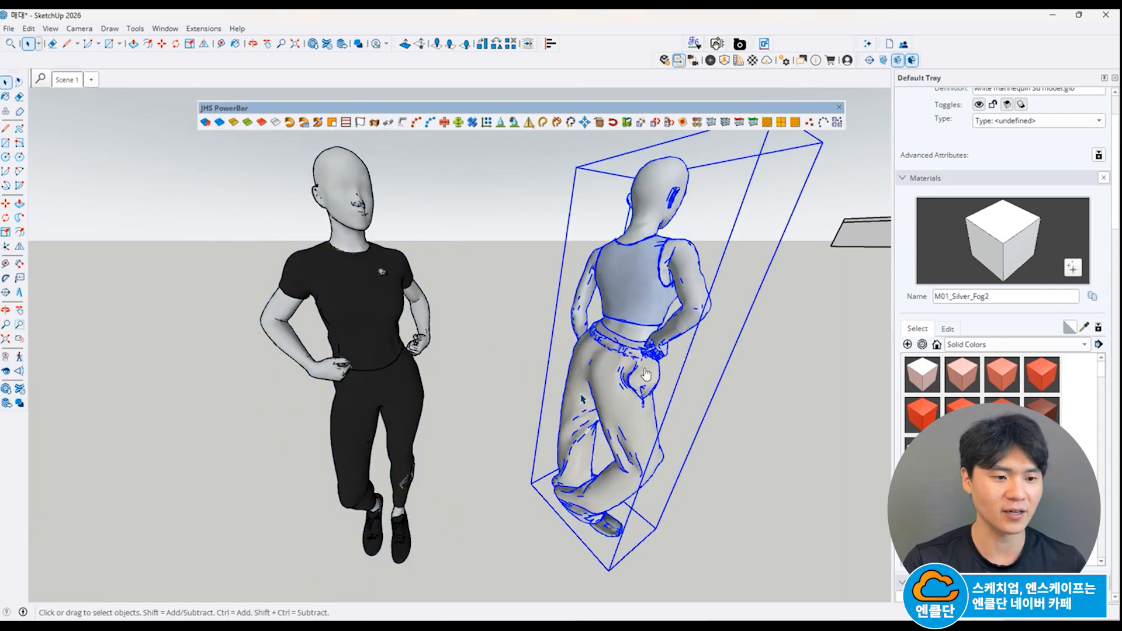
pyautogui.moveTo(681, 313); pyautogui.dragTo(327, 362, button='middle')
pyautogui.scroll(-3, 522, 356)
pyautogui.moveTo(522, 360); pyautogui.dragTo(147, 362, button='middle')
pyautogui.scroll(-3, 436, 381)
pyautogui.click(568, 470)
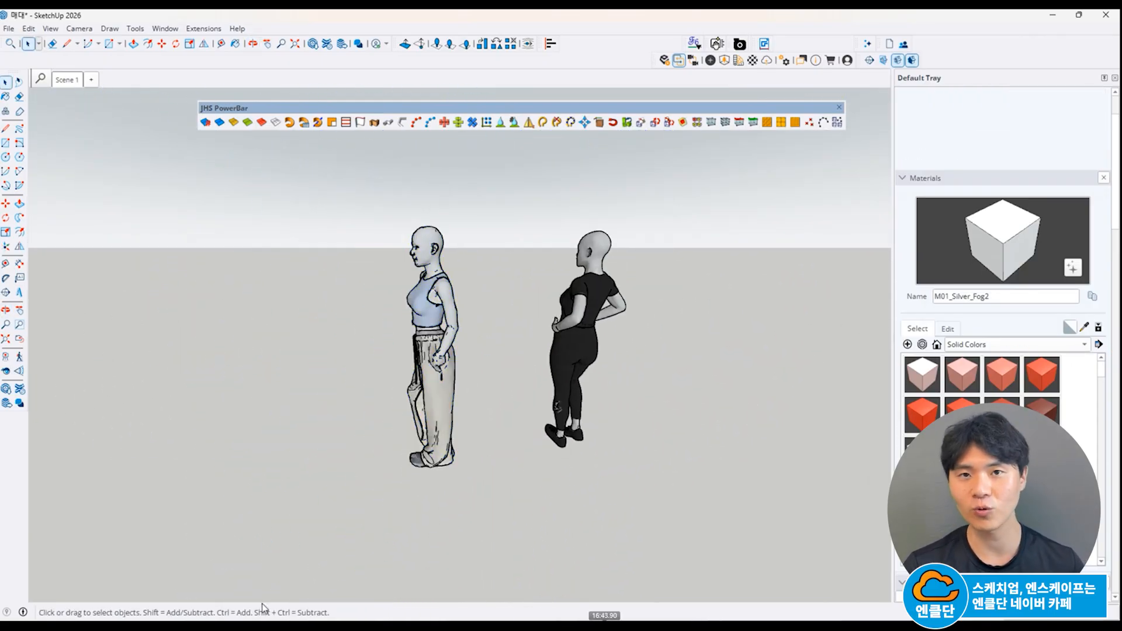
# Step: In Tripo, export the beige trousers on the hanger as "bath towel 3d model" in GLB format with 4k textures
pyautogui.moveTo(251, 626)
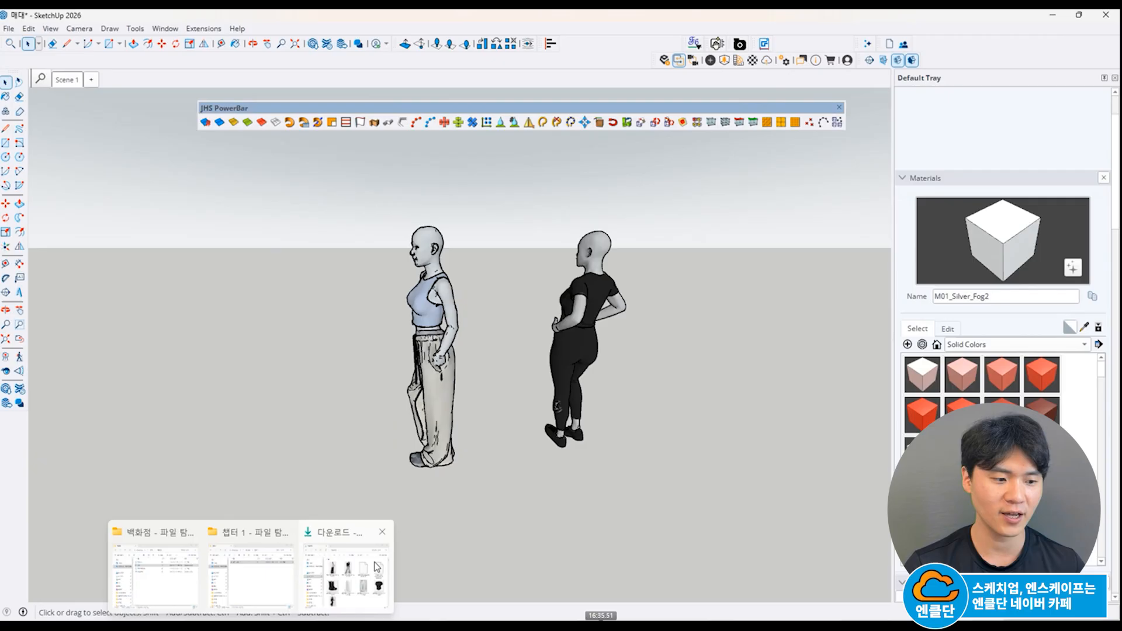
pyautogui.click(377, 567)
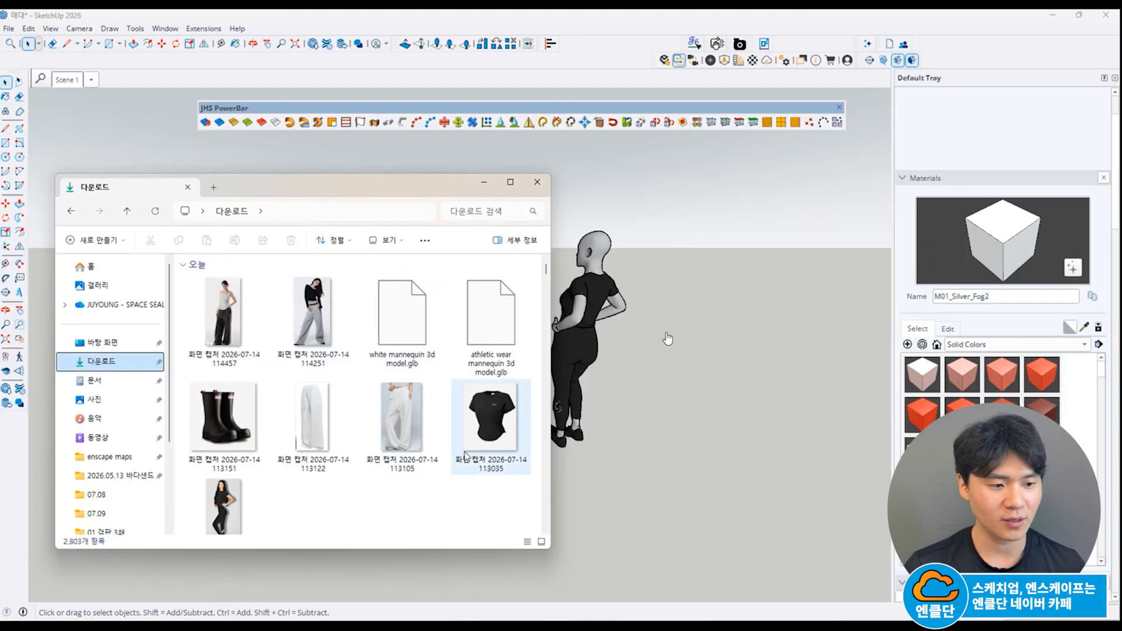
pyautogui.moveTo(338, 568)
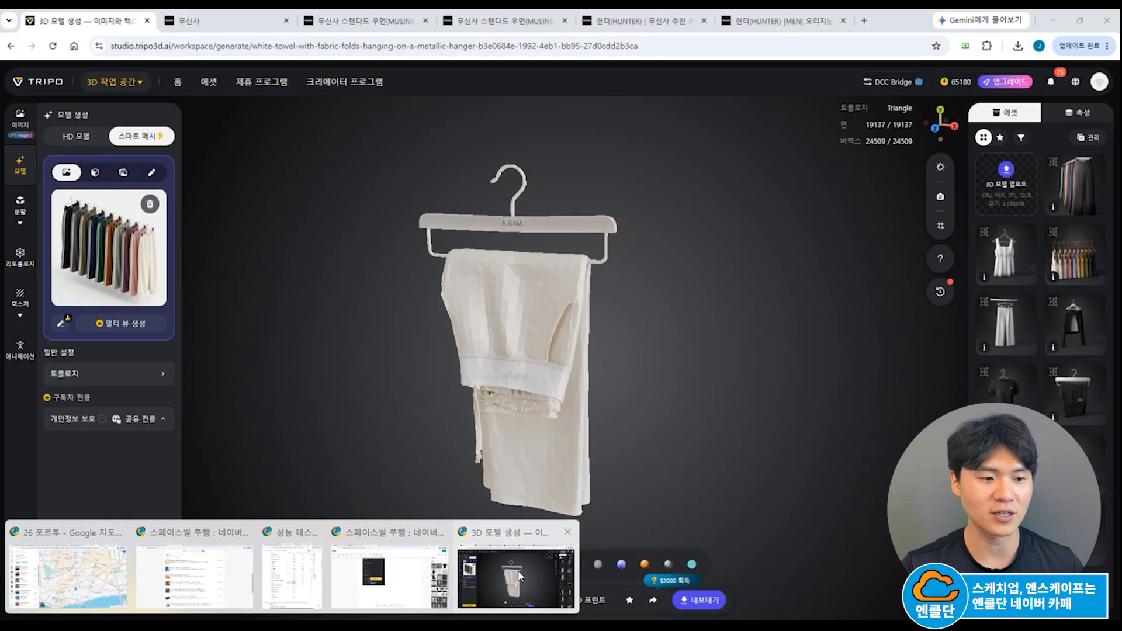
pyautogui.click(520, 576)
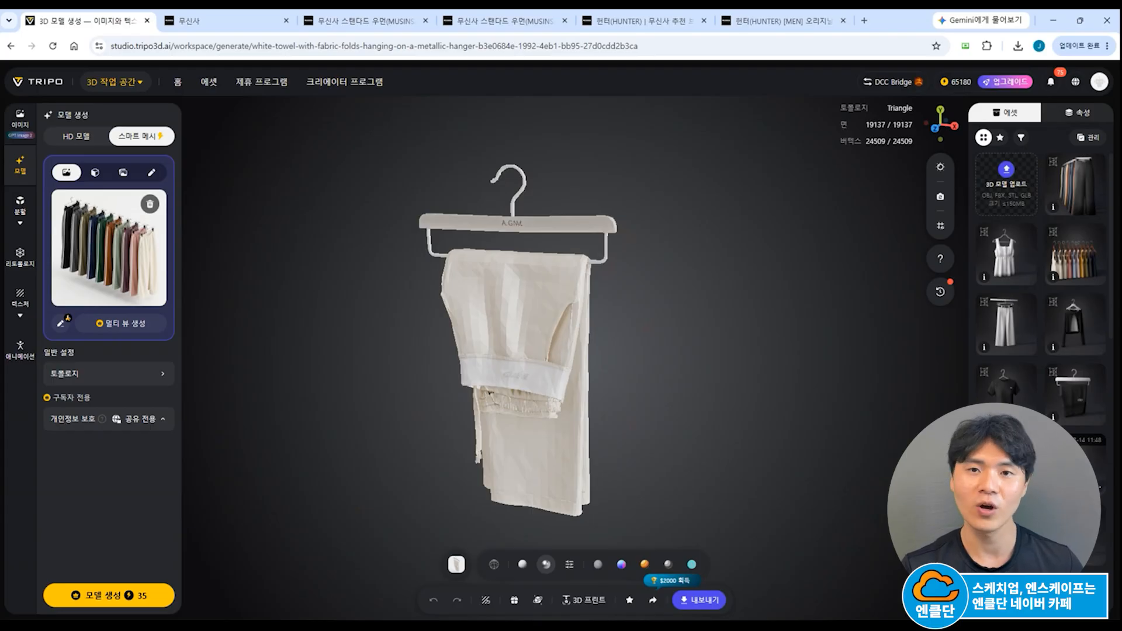
pyautogui.click(703, 601)
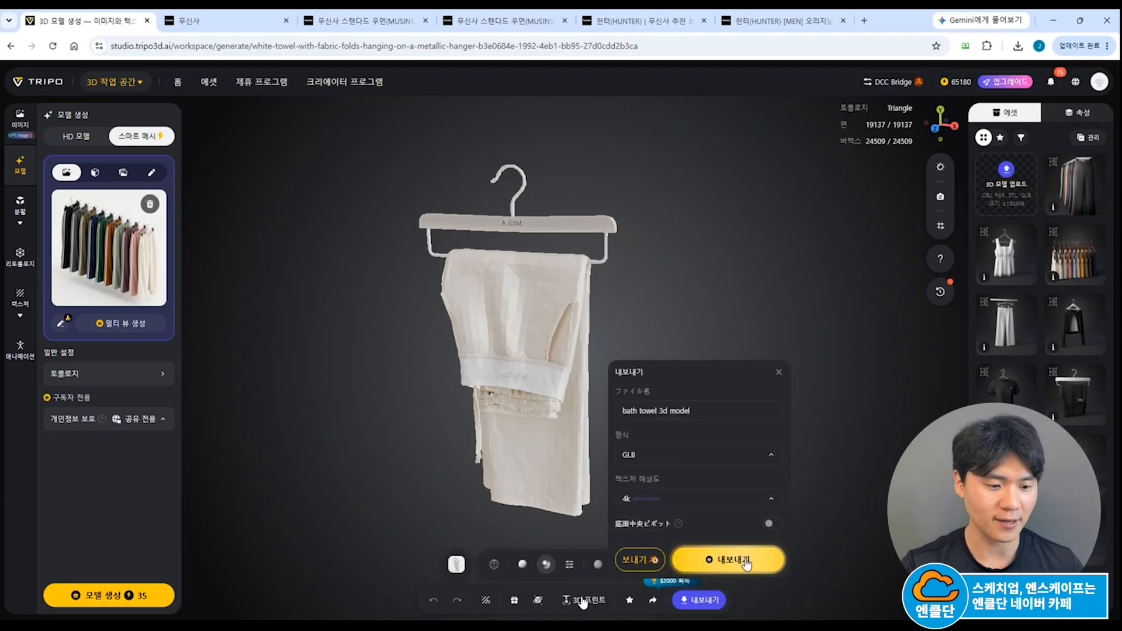
pyautogui.click(747, 564)
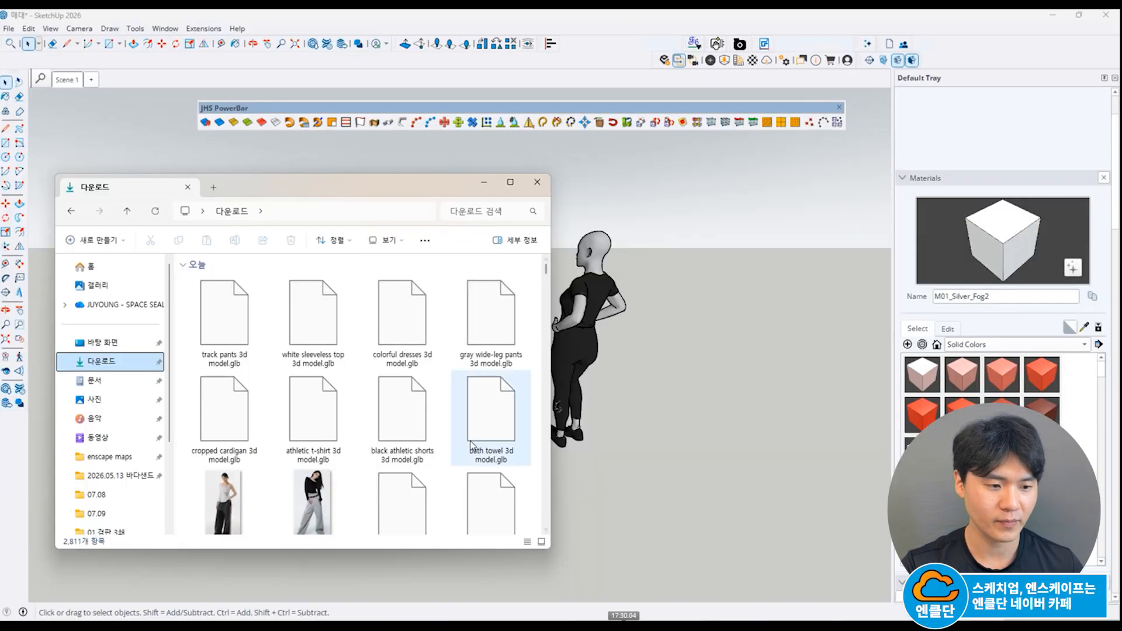
# Step: In SketchUp, import "bath towel 3d model.glb" from the downloads folder with the drawing origin preserved
pyautogui.scroll(-1, 468, 485)
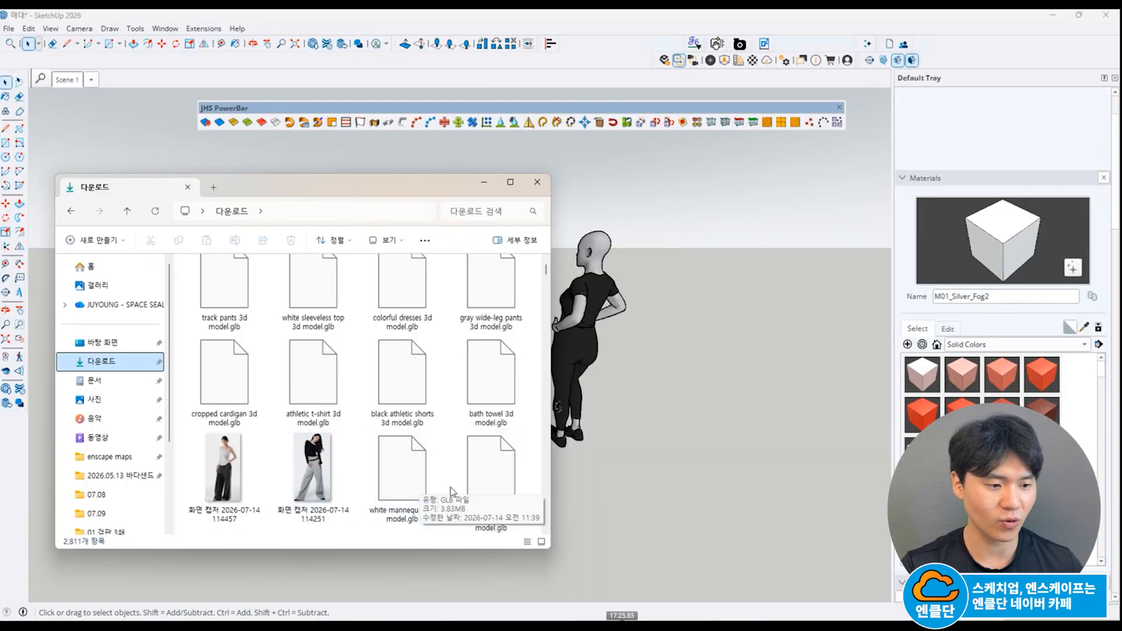
pyautogui.click(493, 392)
pyautogui.moveTo(595, 406); pyautogui.dragTo(684, 443)
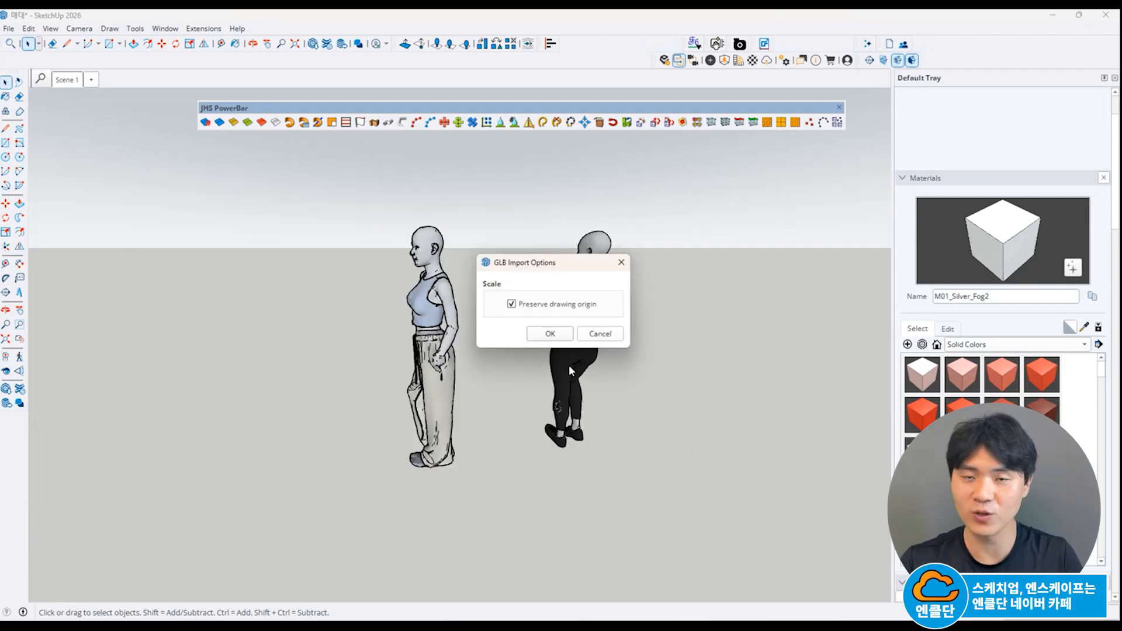
pyautogui.click(555, 333)
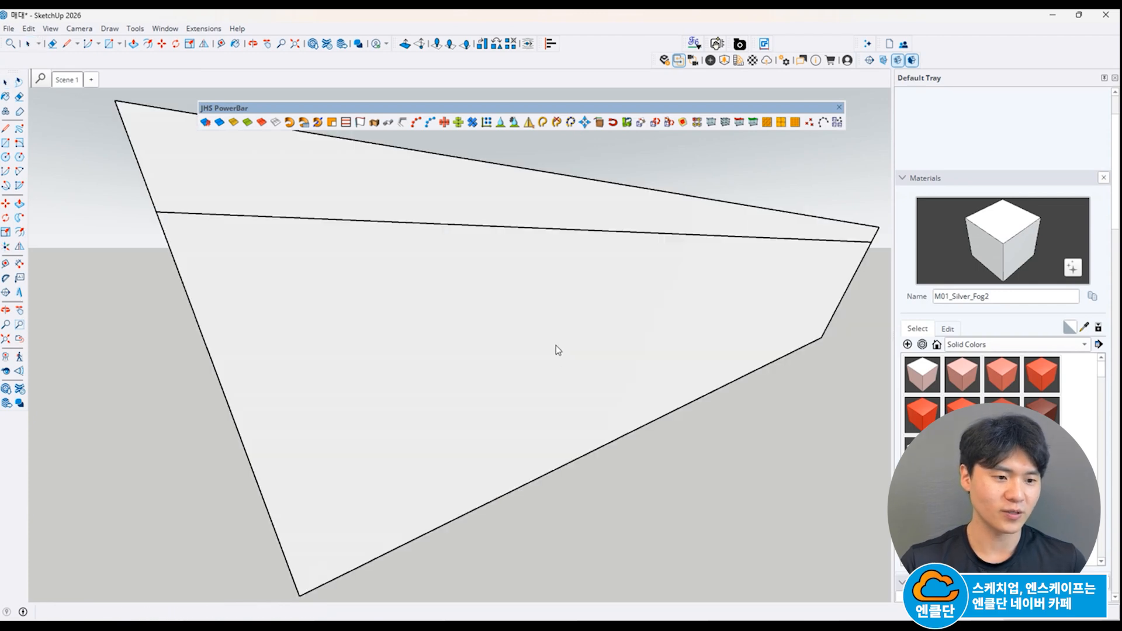
pyautogui.moveTo(557, 349); pyautogui.dragTo(609, 445, button='middle')
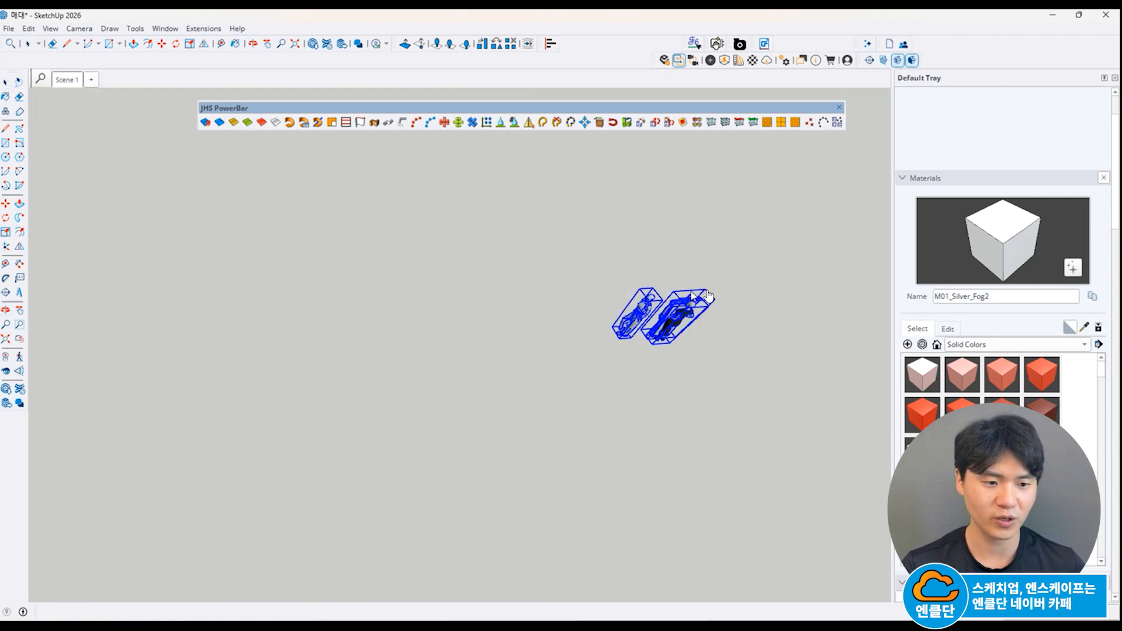
pyautogui.scroll(6, 691, 294)
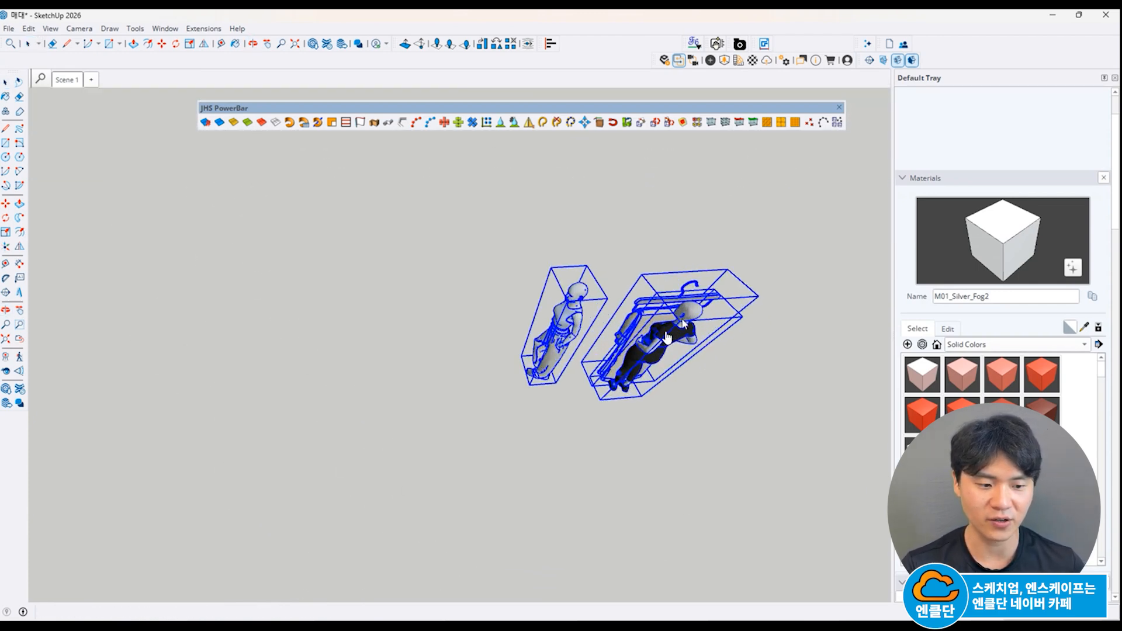
pyautogui.moveTo(650, 306); pyautogui.dragTo(422, 320, button='middle')
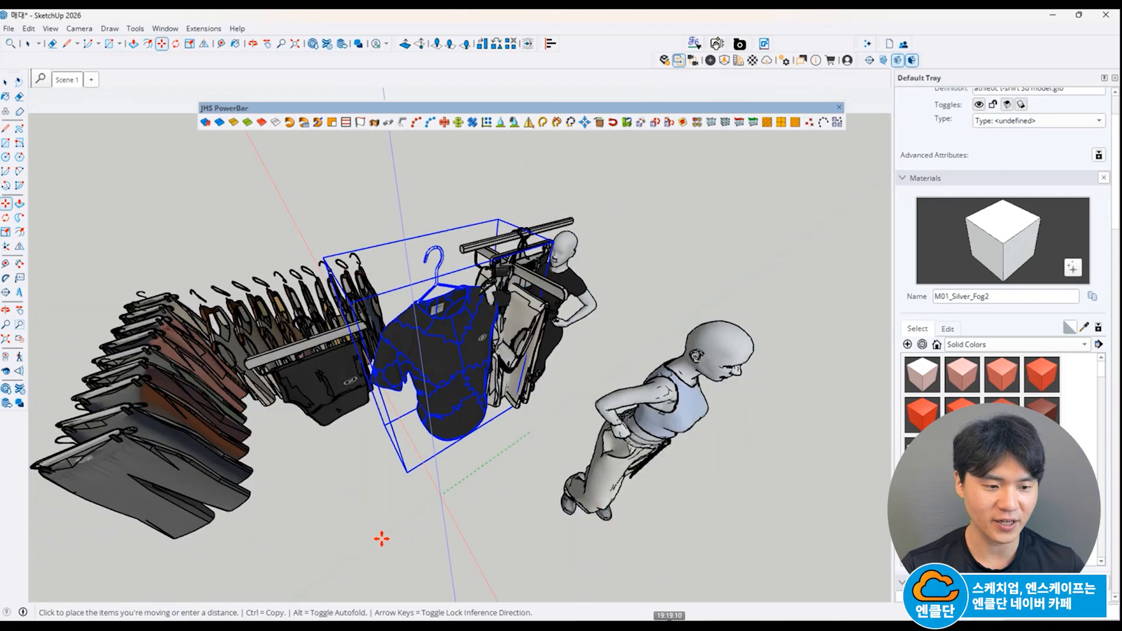
# Step: Examine the imported hanging garments and mannequins from several sides
pyautogui.scroll(4, 374, 508)
pyautogui.scroll(-3, 351, 481)
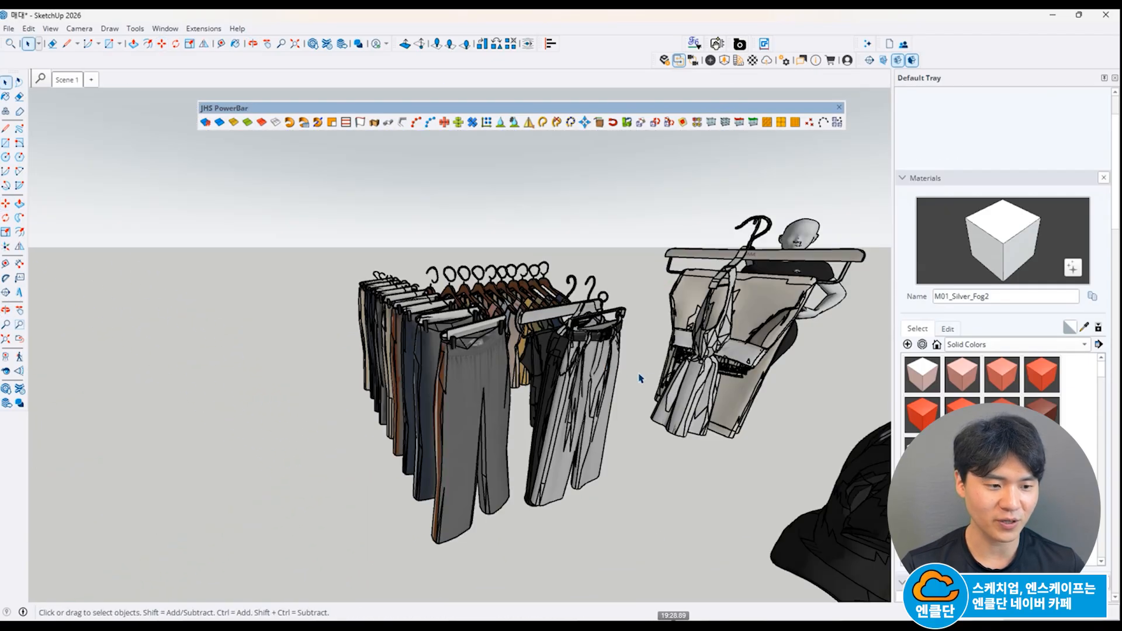
pyautogui.moveTo(538, 374); pyautogui.dragTo(852, 370, button='middle')
pyautogui.scroll(3, 519, 314)
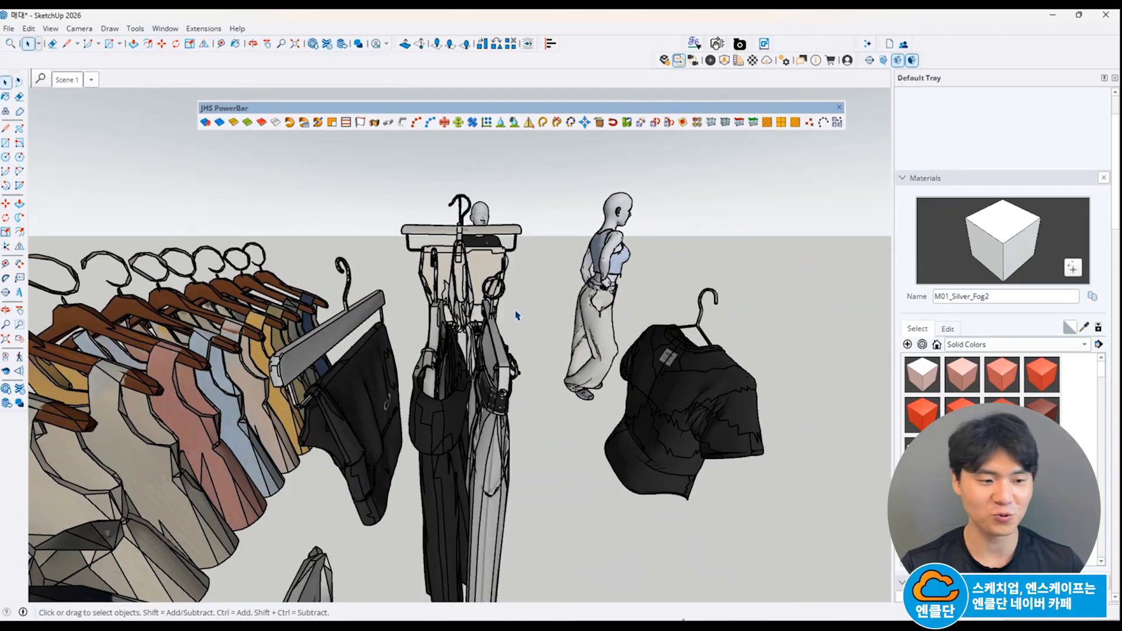
pyautogui.moveTo(519, 314); pyautogui.dragTo(517, 363, button='middle')
pyautogui.click(516, 362)
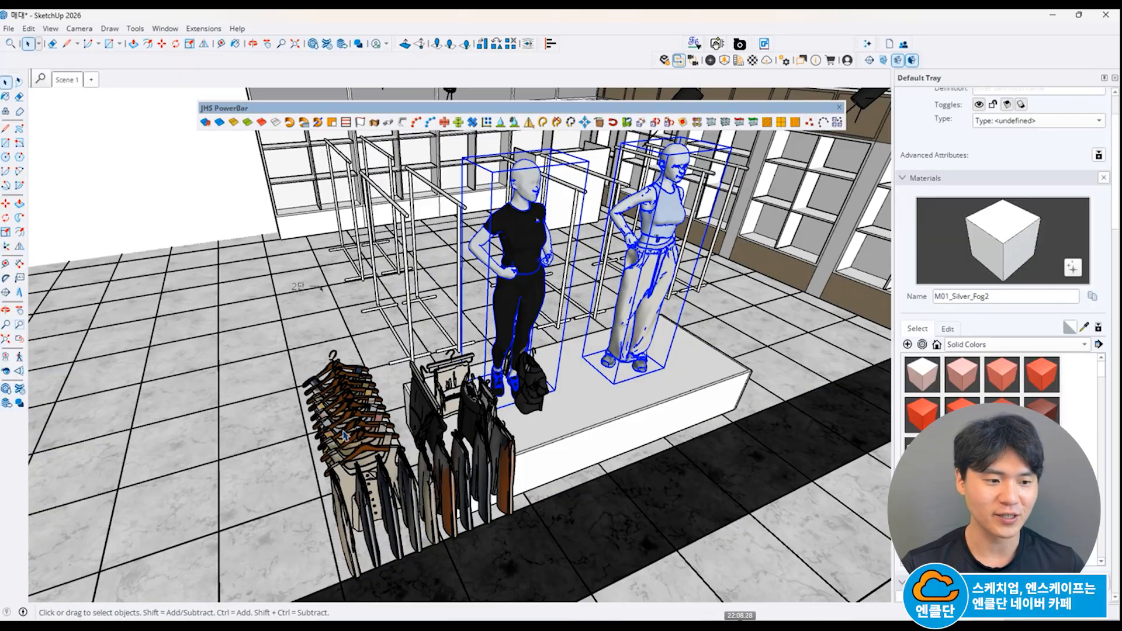
# Step: Move the row of multicoloured dresses from beside the display platform onto the rail of a clothing rack
pyautogui.click(341, 416)
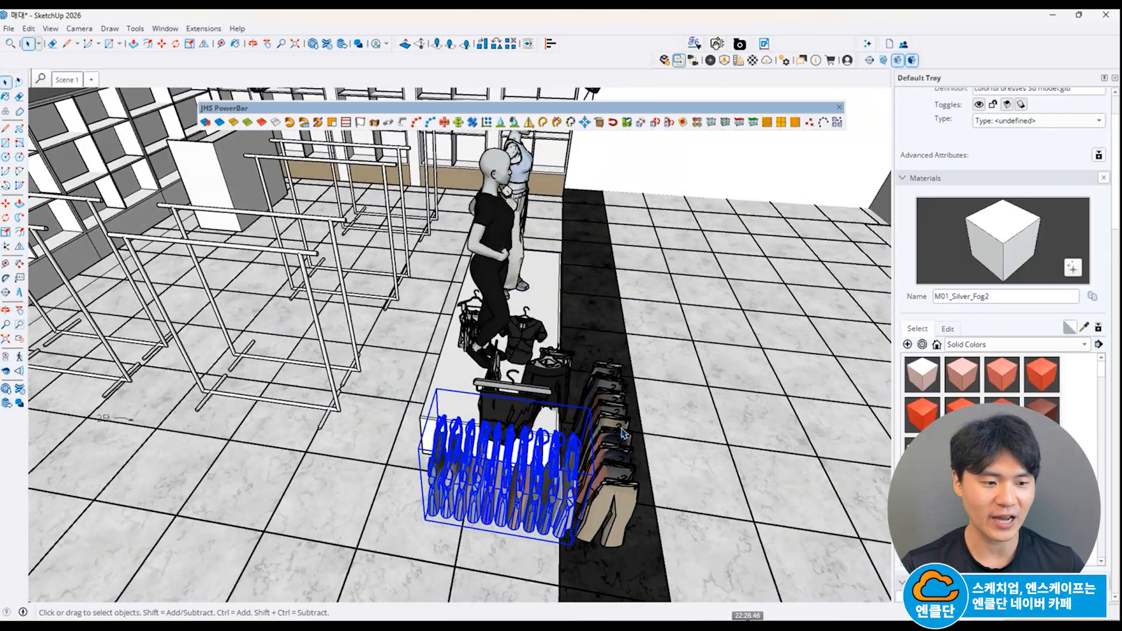
pyautogui.scroll(5, 470, 448)
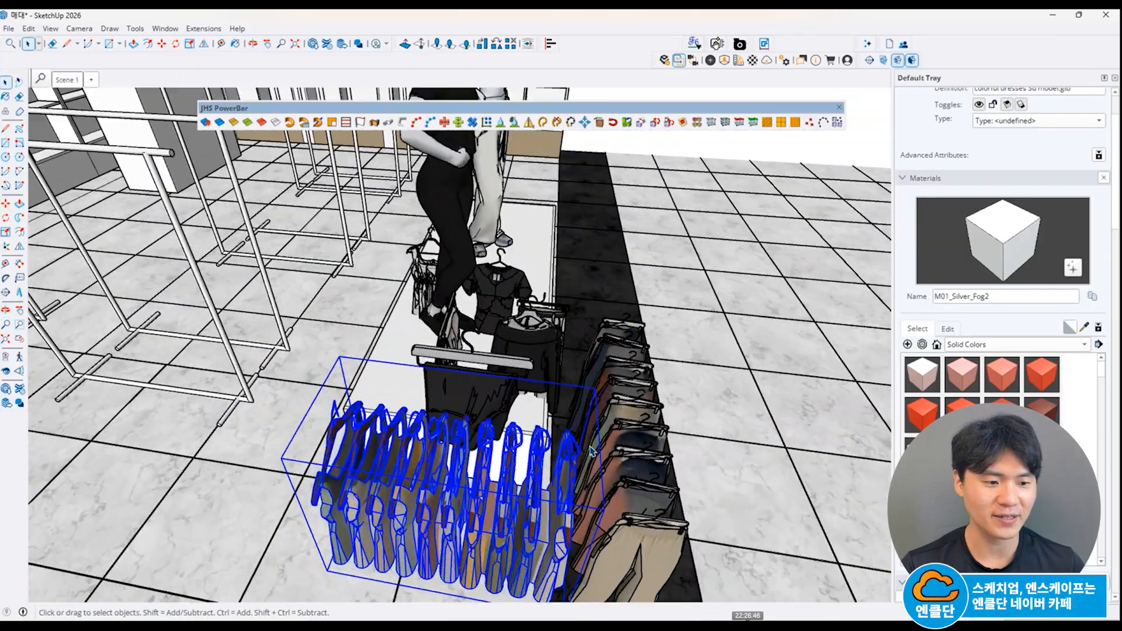
pyautogui.press('m')
pyautogui.moveTo(469, 447); pyautogui.dragTo(501, 437, button='middle')
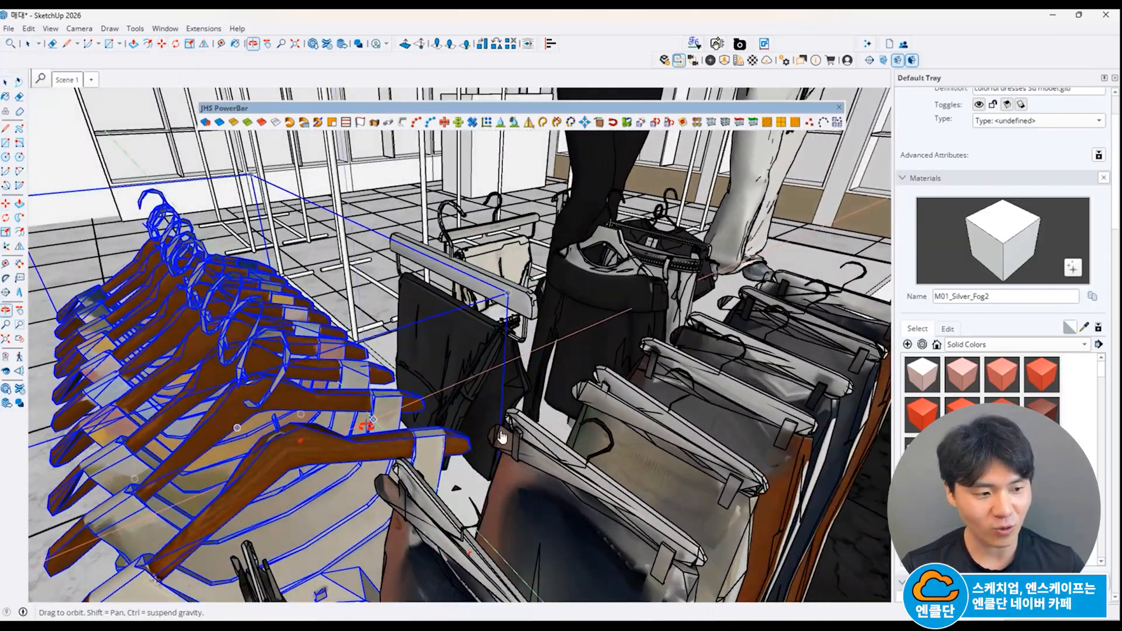
pyautogui.click(241, 373)
pyautogui.scroll(-8, 241, 373)
pyautogui.moveTo(374, 357); pyautogui.dragTo(468, 450, button='middle')
pyautogui.scroll(-5, 602, 372)
pyautogui.moveTo(602, 372); pyautogui.dragTo(456, 345, button='middle')
pyautogui.press('space')
# Step: Move the gray wide-leg pants by their hanger hook to a clothing rack
pyautogui.scroll(6, 327, 327)
pyautogui.scroll(-3, 304, 385)
pyautogui.moveTo(304, 386); pyautogui.dragTo(351, 315, button='middle')
pyautogui.scroll(6, 468, 263)
pyautogui.scroll(-5, 522, 249)
pyautogui.moveTo(522, 249); pyautogui.dragTo(561, 374, button='middle')
pyautogui.scroll(5, 543, 367)
pyautogui.press('m')
pyautogui.scroll(3, 536, 354)
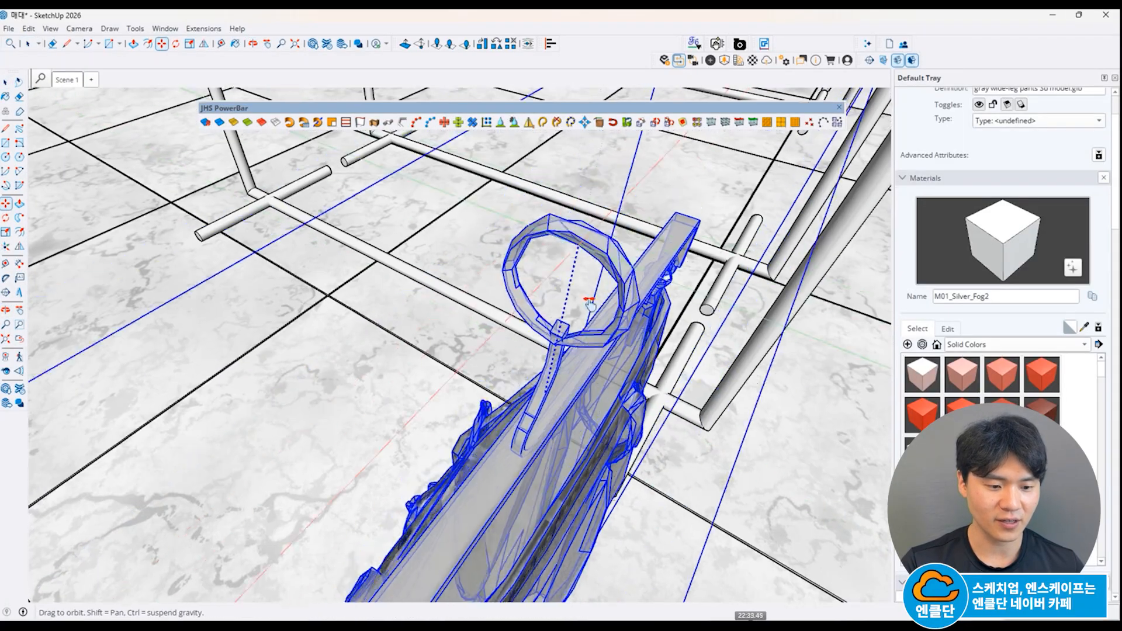
pyautogui.scroll(-2, 536, 355)
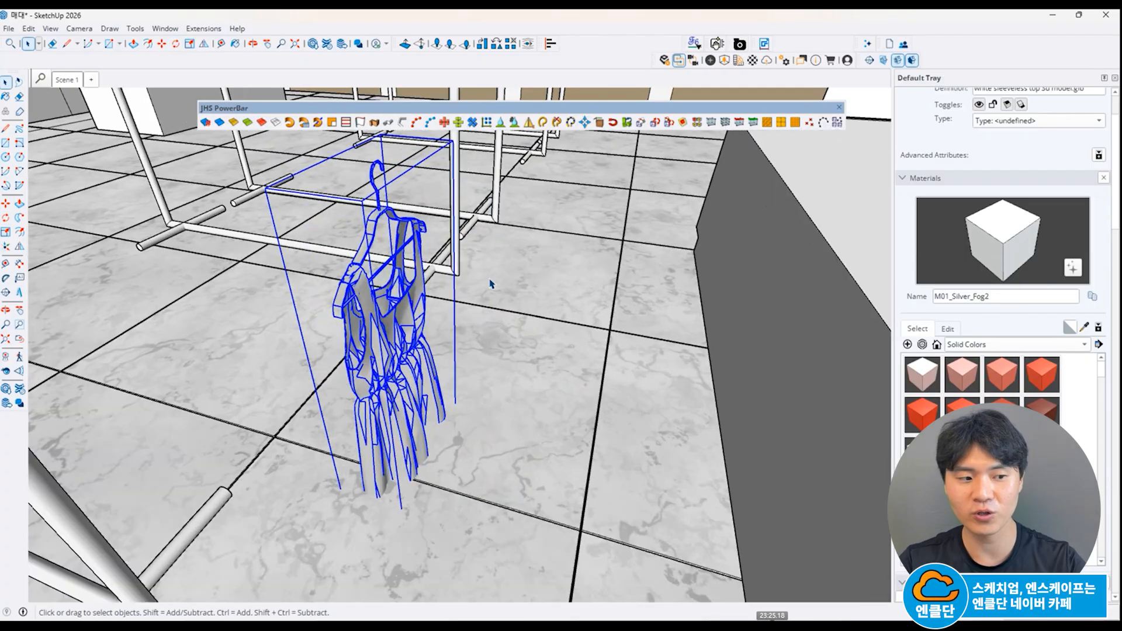
# Step: Move the white sleeveless top by the tip of its hanger hook onto the rack rail
pyautogui.scroll(6, 266, 164)
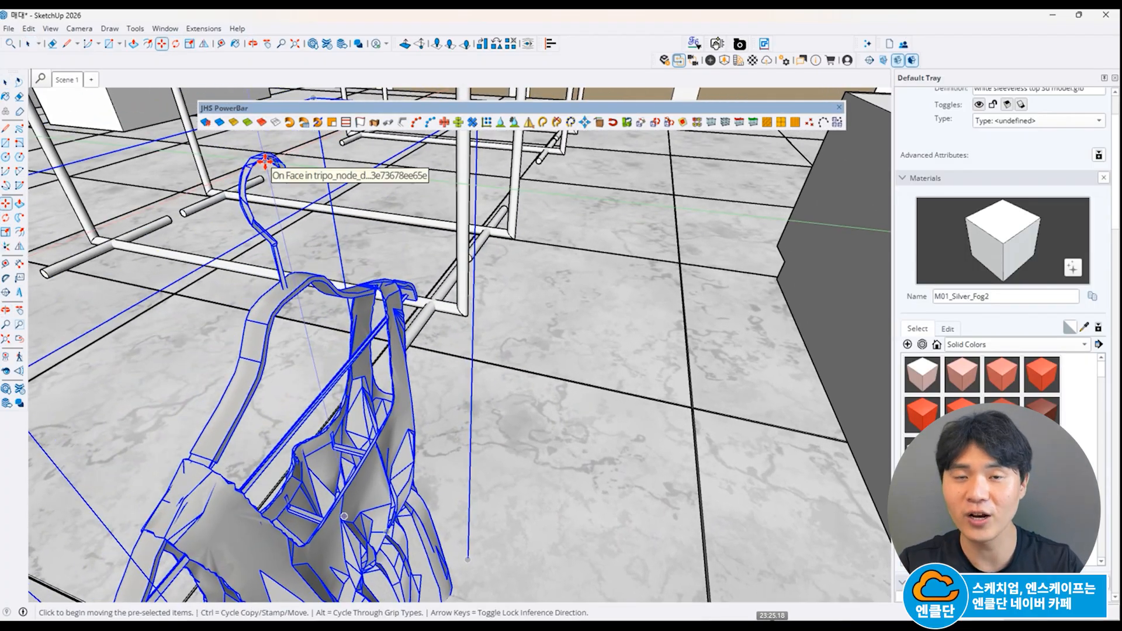
pyautogui.click(266, 162)
pyautogui.moveTo(453, 248); pyautogui.dragTo(559, 443, button='middle')
pyautogui.scroll(-3, 494, 278)
pyautogui.keyDown('shift'); pyautogui.moveTo(493, 278); pyautogui.dragTo(474, 266, button='middle'); pyautogui.keyUp('shift')
pyautogui.click(377, 246)
# Step: Move the next hanging garment by its hook to the rack rail
pyautogui.press('space')
pyautogui.scroll(5, 377, 270)
pyautogui.press('m')
pyautogui.click(363, 264)
pyautogui.keyDown('shift'); pyautogui.moveTo(386, 129); pyautogui.dragTo(509, 280, button='middle'); pyautogui.keyUp('shift')
pyautogui.scroll(-3, 519, 367)
# Step: Save the row of dresses as the external Enscape model "colorful dresses 3d model.glb" in the downloads folder
pyautogui.scroll(-4, 509, 231)
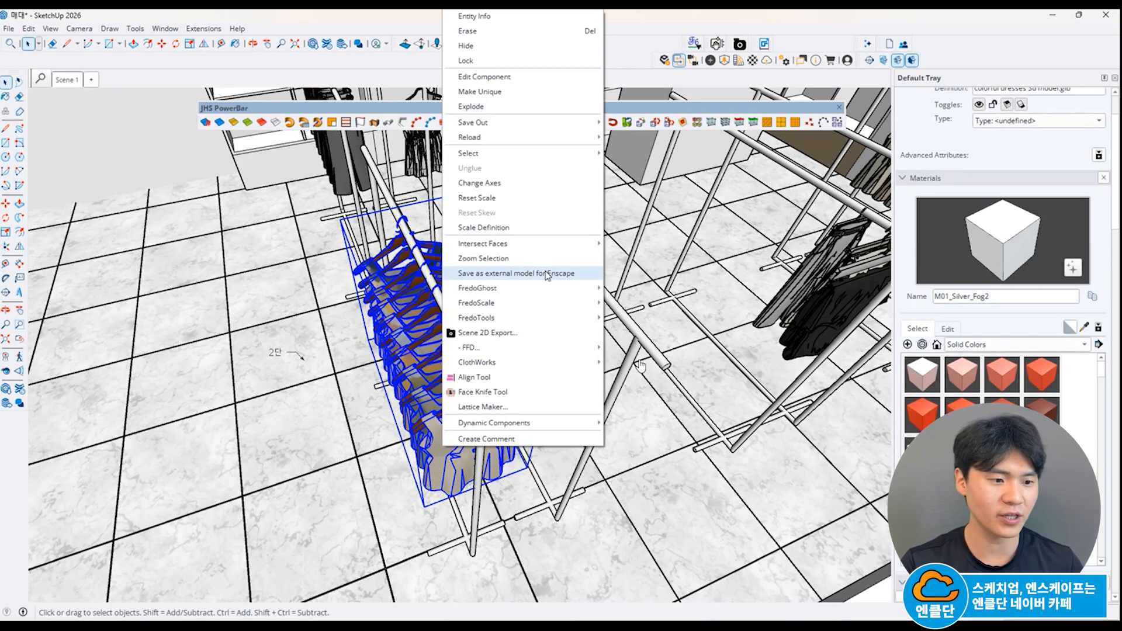
pyautogui.click(546, 274)
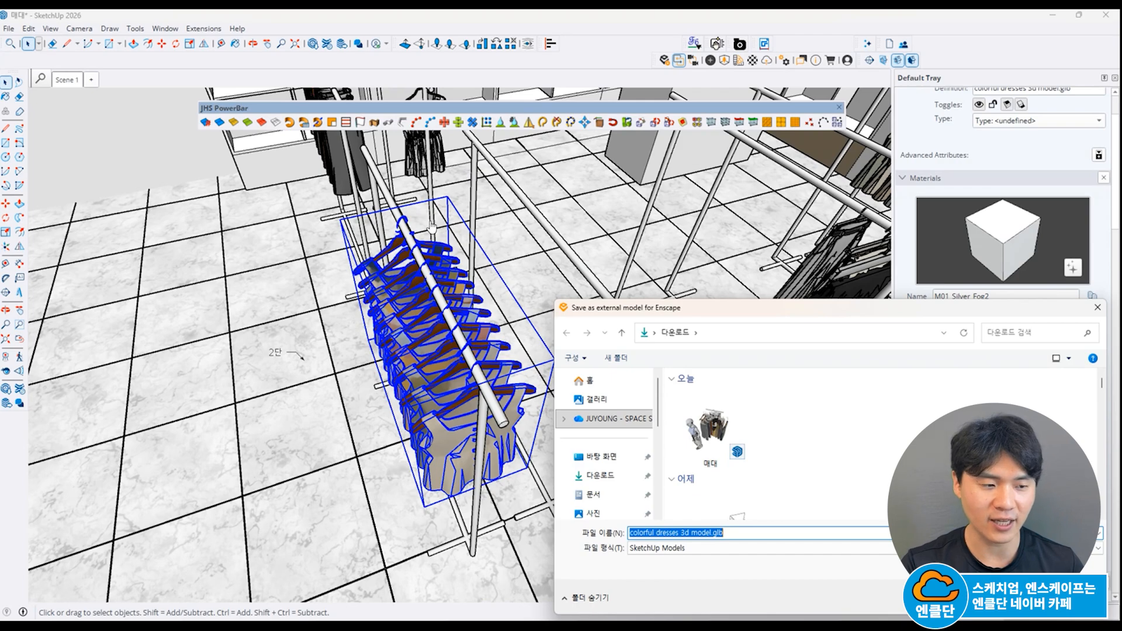
pyautogui.click(1012, 598)
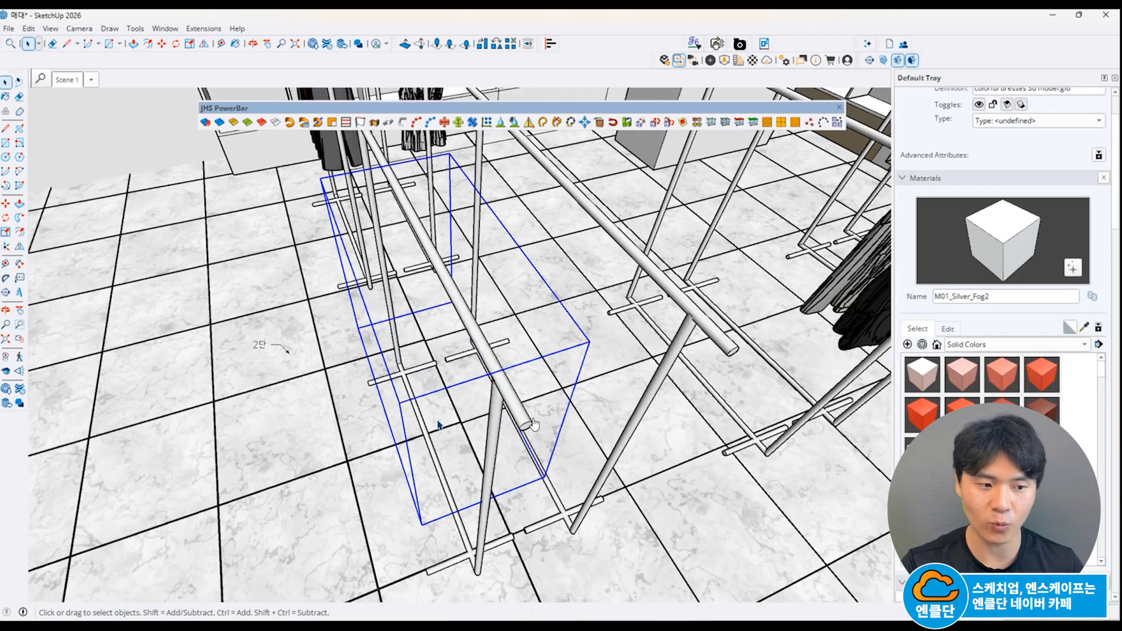
# Step: Copy the dresses' proxy box to the neighbouring clothing rack, using the ends of the two rails as reference points
pyautogui.moveTo(439, 422); pyautogui.dragTo(617, 327, button='middle')
pyautogui.press('m')
pyautogui.press('ctrl')
pyautogui.scroll(2, 495, 576)
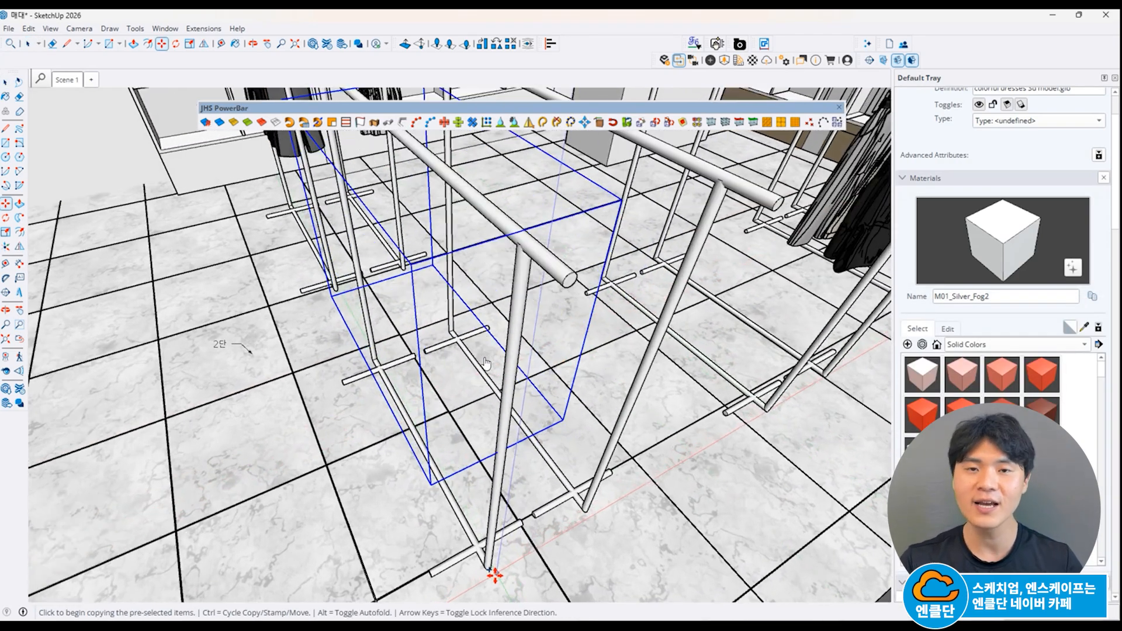
pyautogui.scroll(3, 495, 576)
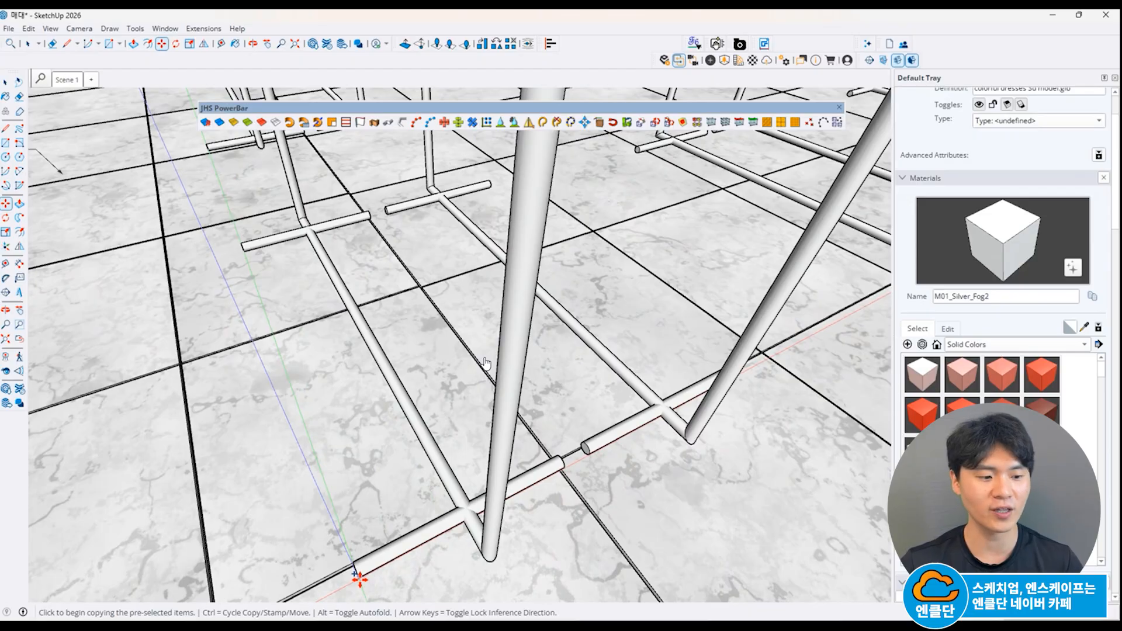
pyautogui.scroll(-4, 489, 553)
pyautogui.moveTo(461, 382); pyautogui.dragTo(430, 439, button='middle')
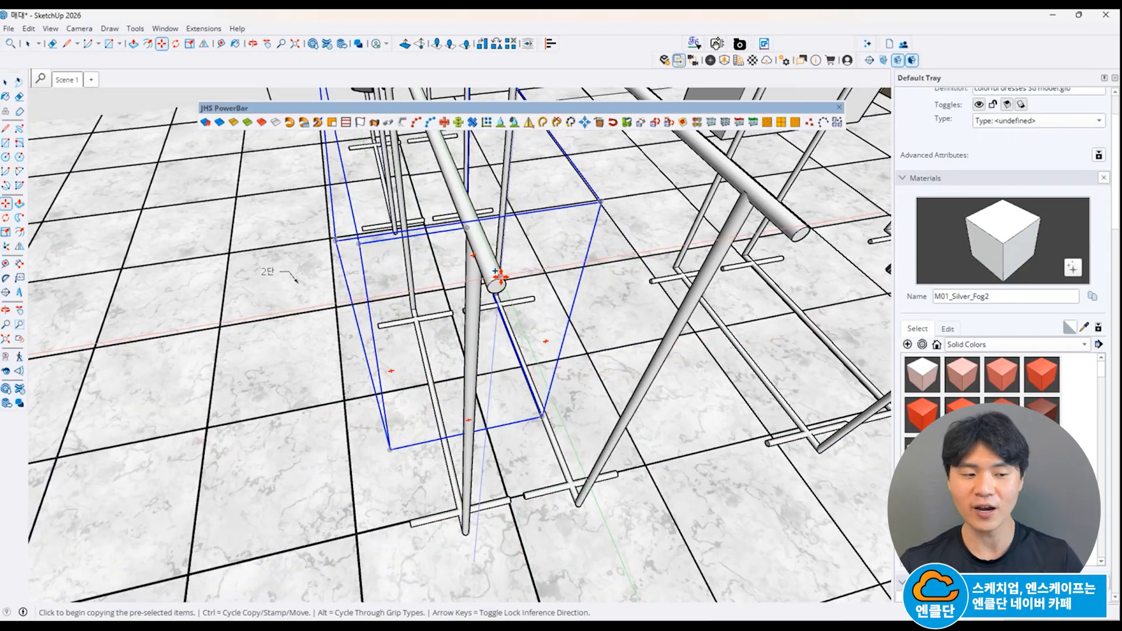
pyautogui.click(500, 279)
pyautogui.keyDown('shift'); pyautogui.moveTo(719, 252); pyautogui.dragTo(609, 327, button='middle'); pyautogui.keyUp('shift')
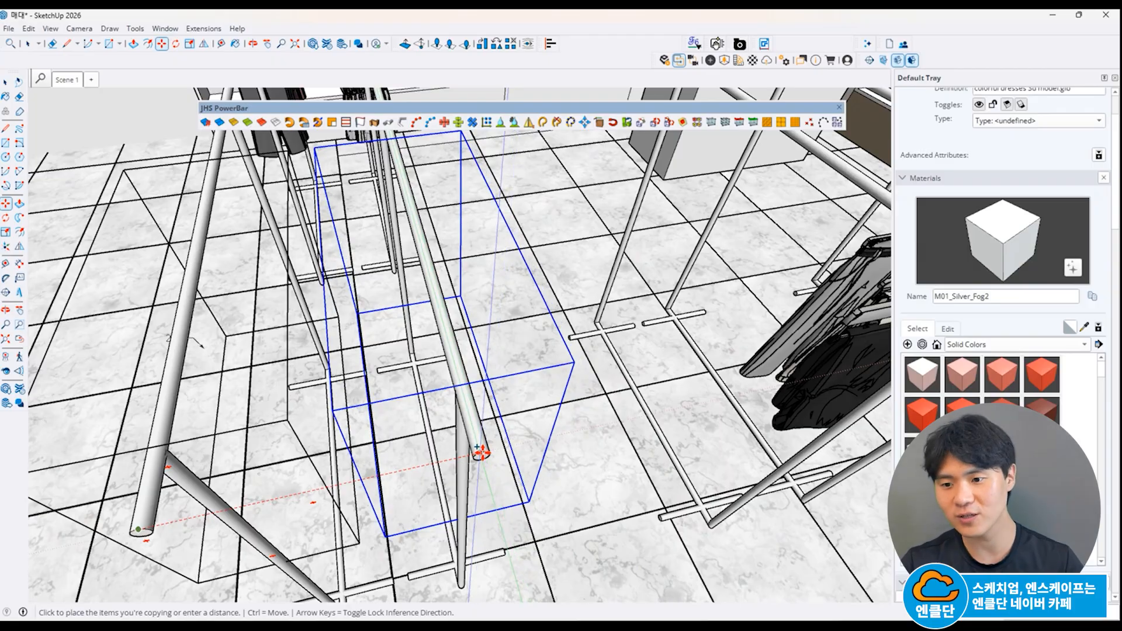
pyautogui.click(481, 450)
pyautogui.click(481, 450)
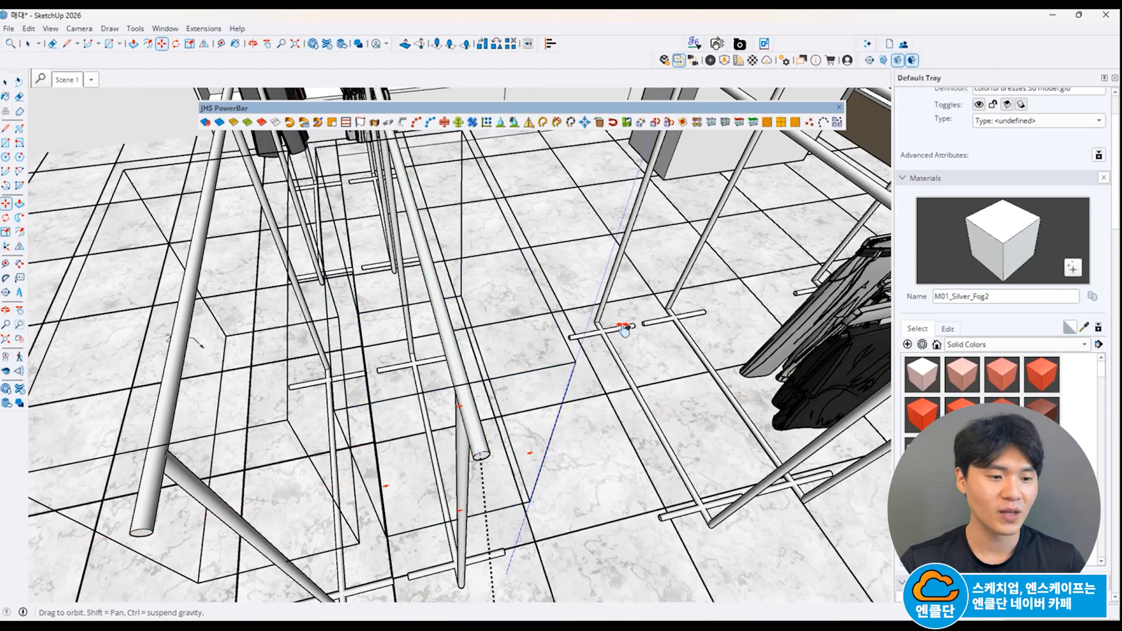
# Step: Save the black shorts on the rack as the external Enscape model "black athletic shorts 3d model.glb" in the downloads folder
pyautogui.keyDown('shift'); pyautogui.moveTo(614, 326); pyautogui.dragTo(577, 447, button='middle'); pyautogui.keyUp('shift')
pyautogui.press('space')
pyautogui.click(661, 465)
pyautogui.rightClick(577, 447)
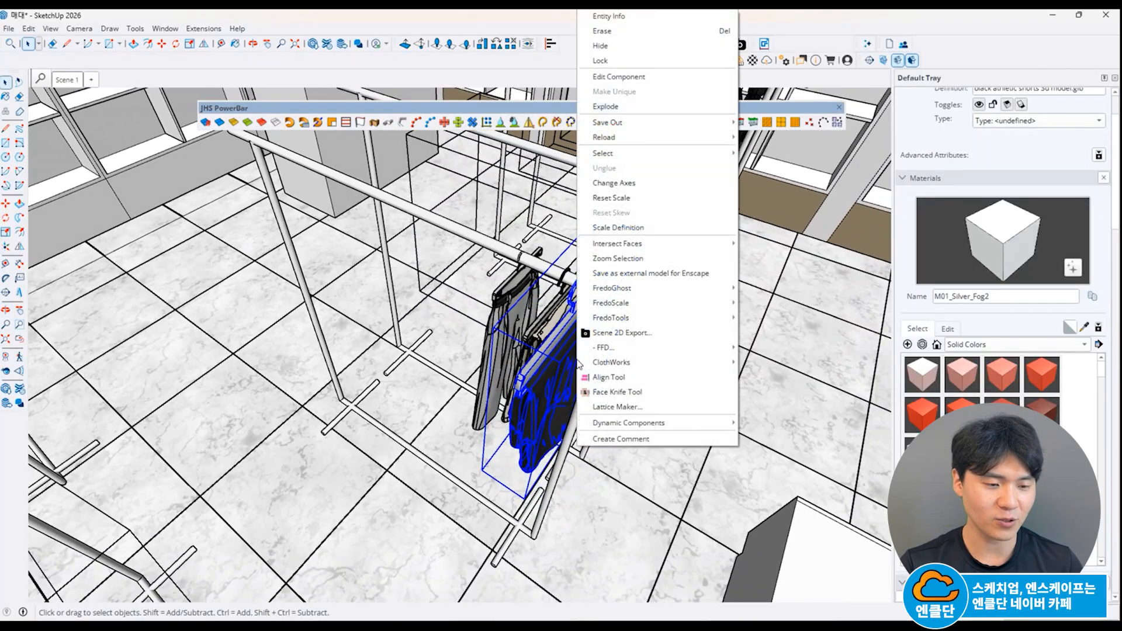
pyautogui.click(670, 273)
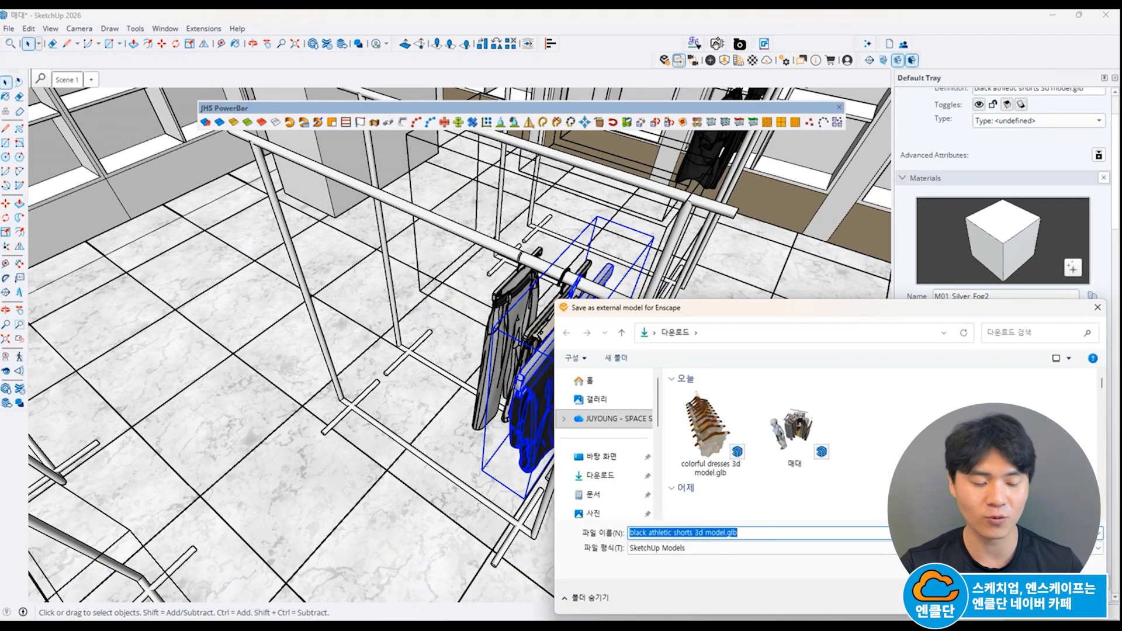
pyautogui.press('Return')
# Step: Copy the black shorts' proxy box along the same rack rail and repeat the second copy as an x5 array
pyautogui.moveTo(562, 491); pyautogui.dragTo(638, 501, button='middle')
pyautogui.press('m')
pyautogui.press('ctrl')
pyautogui.click(609, 519)
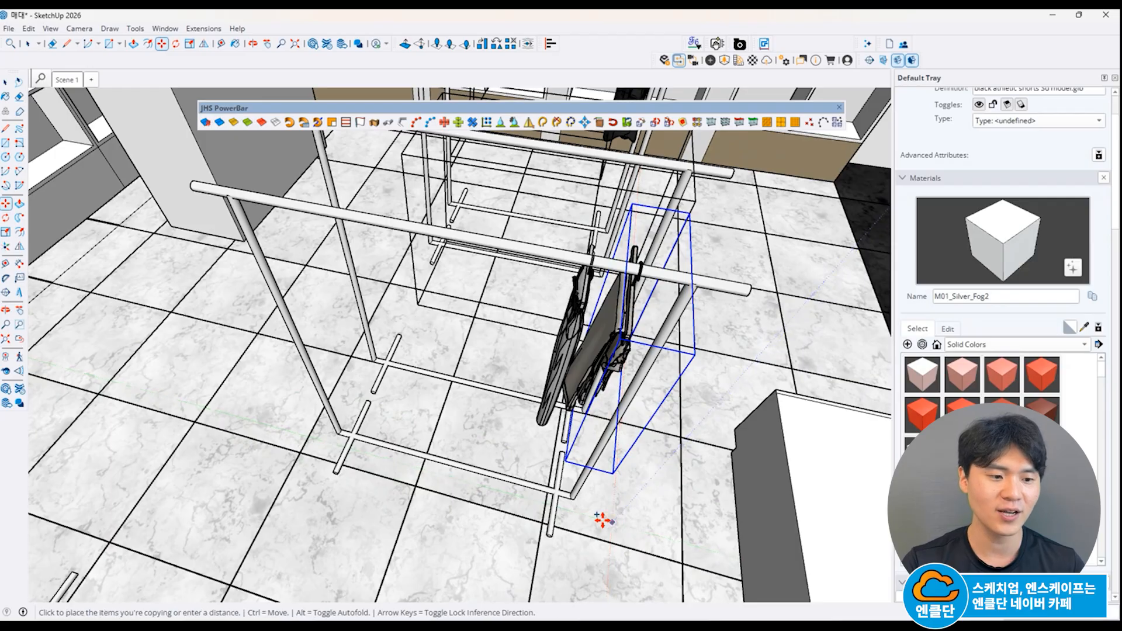
pyautogui.click(538, 533)
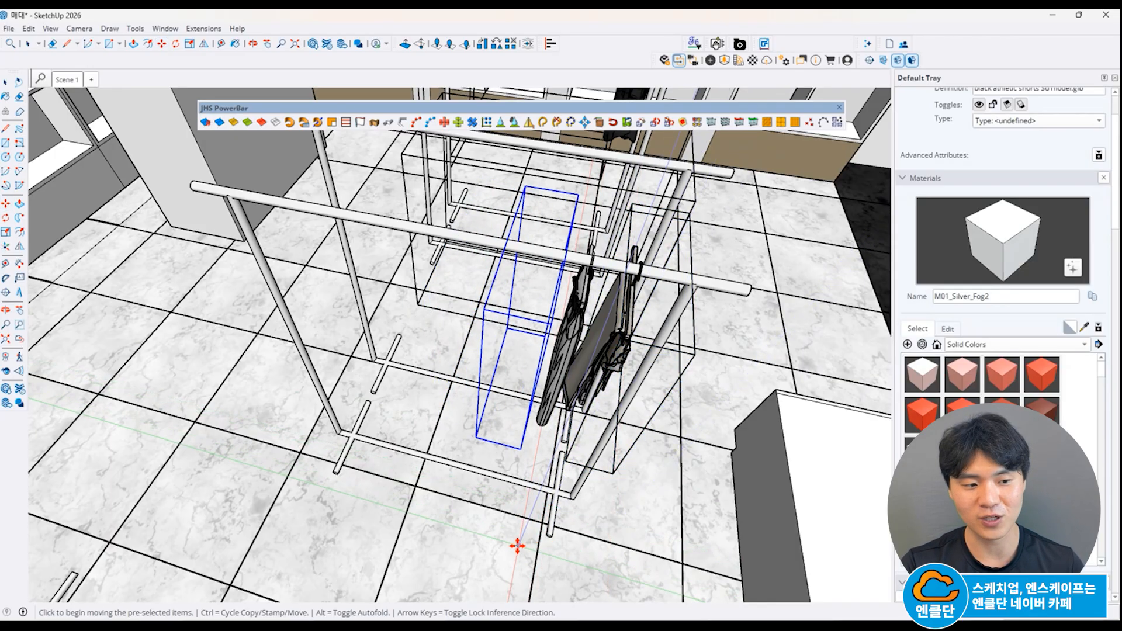
pyautogui.click(517, 545)
pyautogui.click(493, 507)
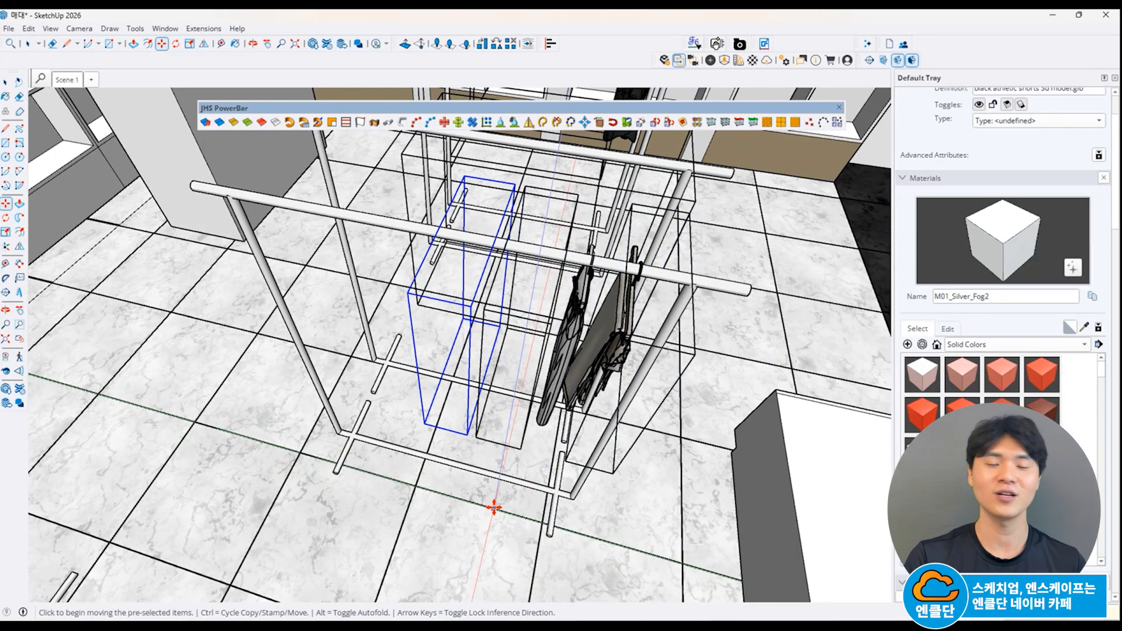
pyautogui.write('x5')
pyautogui.press('Return')
pyautogui.click(290, 122)
pyautogui.moveTo(187, 200); pyautogui.dragTo(485, 275, button='middle')
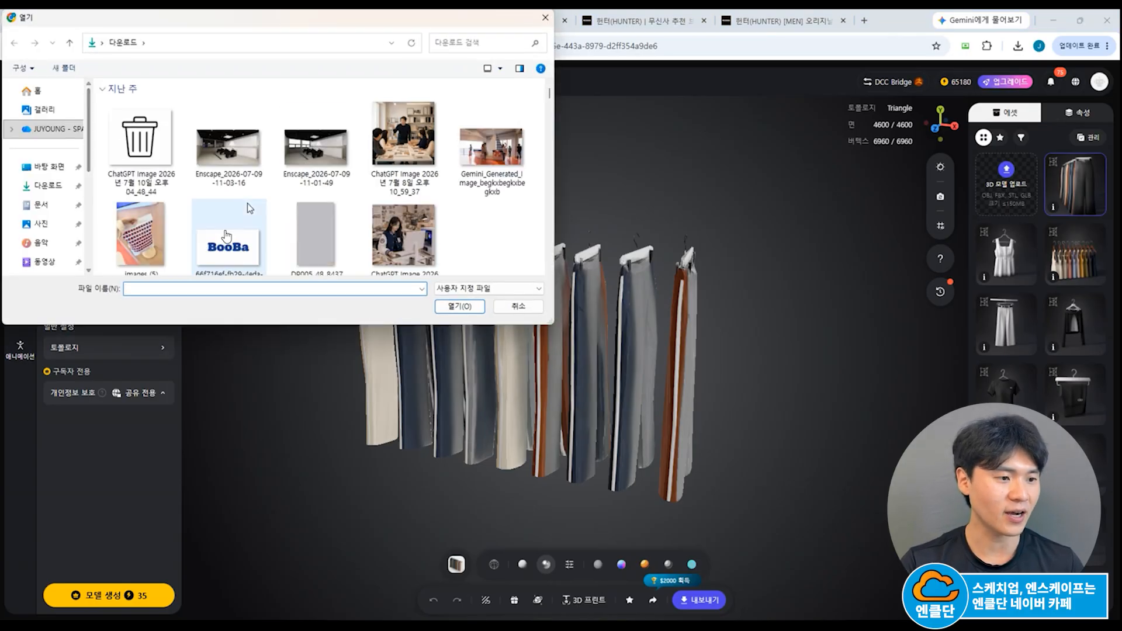
# Step: Open the rain boots photo from the downloads folder as the source image for a new Tripo model
pyautogui.doubleClick(319, 152)
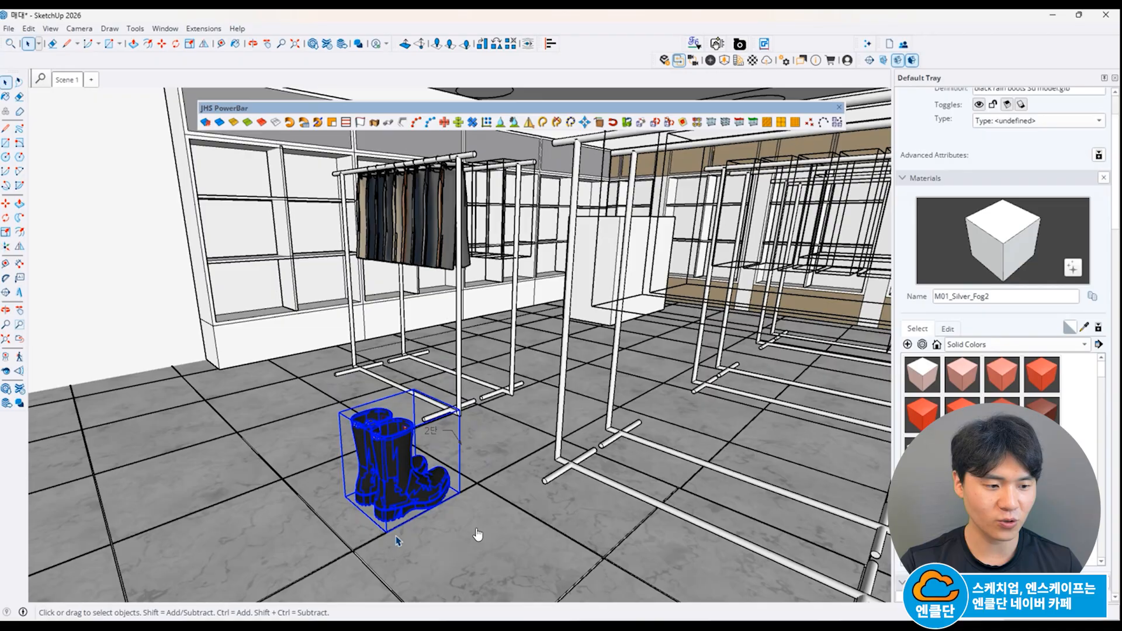
# Step: Rotate the black rain boots about the vertical axis so their toes point away from the wall shelving
pyautogui.press('q')
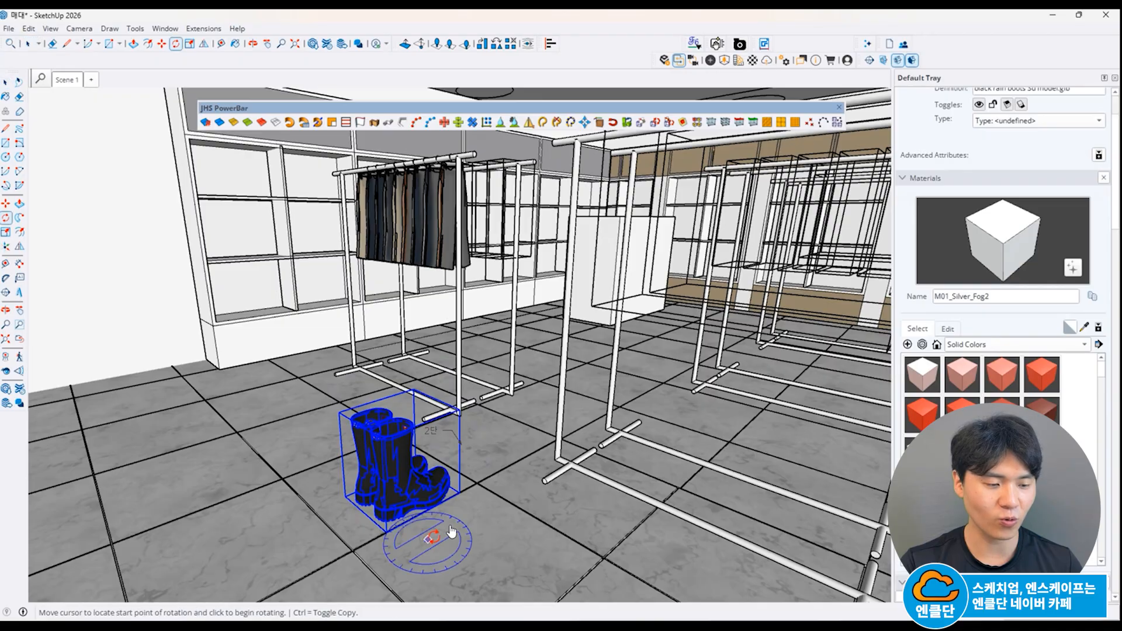
pyautogui.click(428, 538)
pyautogui.click(450, 529)
pyautogui.click(565, 531)
pyautogui.press('space')
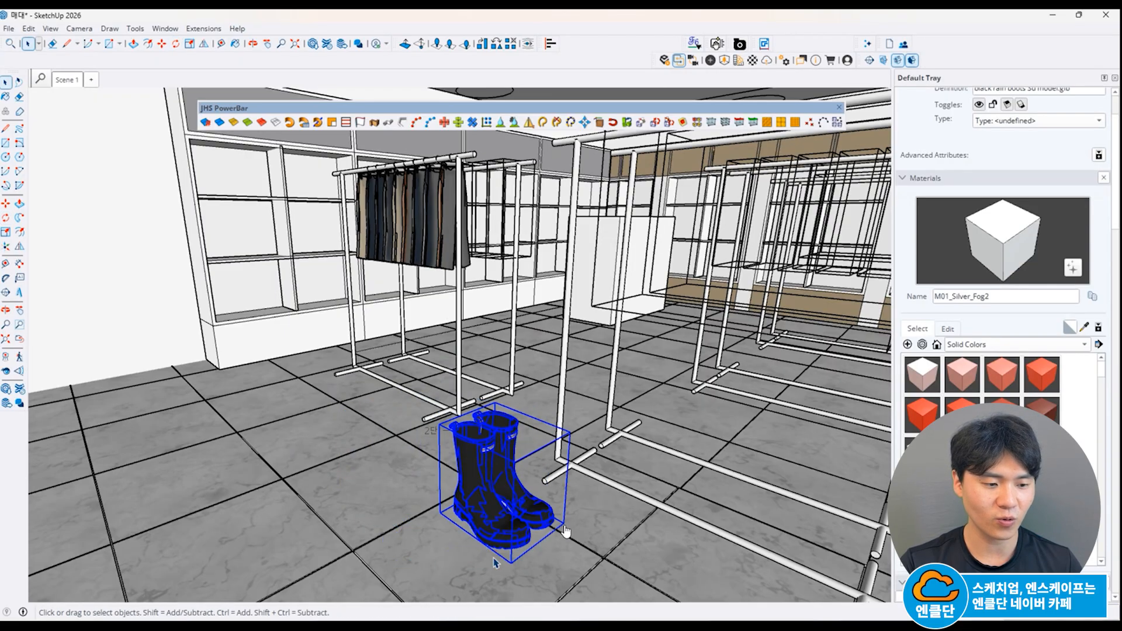
# Step: Move the rain boots by their front base corner into the first bottom compartment of the wall shelving
pyautogui.moveTo(363, 370); pyautogui.dragTo(412, 400, button='middle')
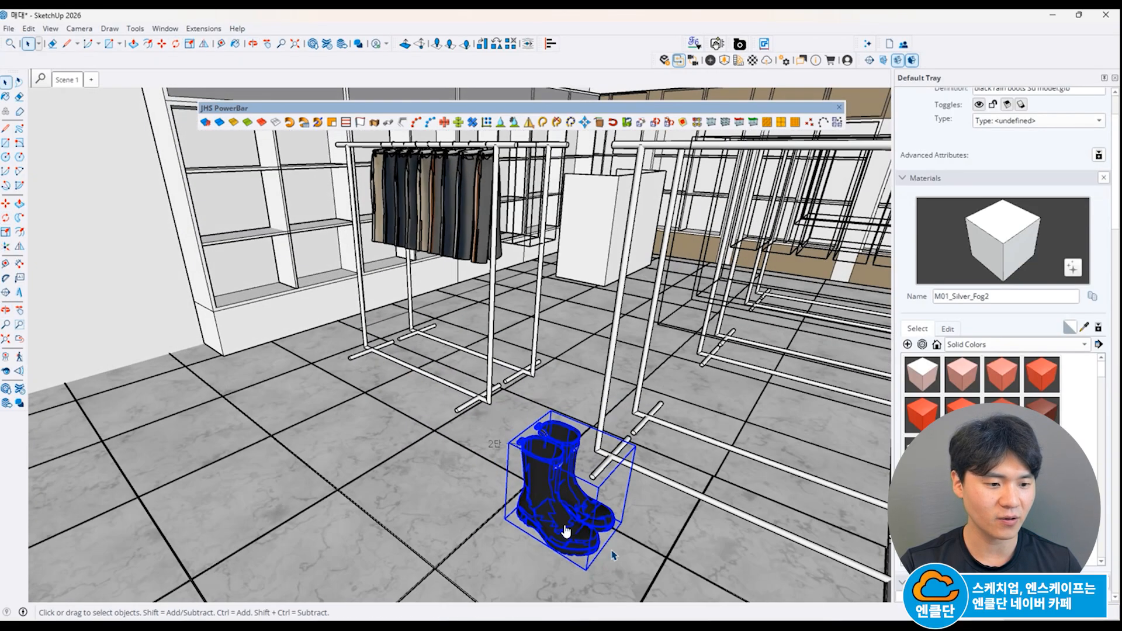
pyautogui.press('m')
pyautogui.click(588, 566)
pyautogui.scroll(4, 232, 298)
pyautogui.scroll(4, 230, 317)
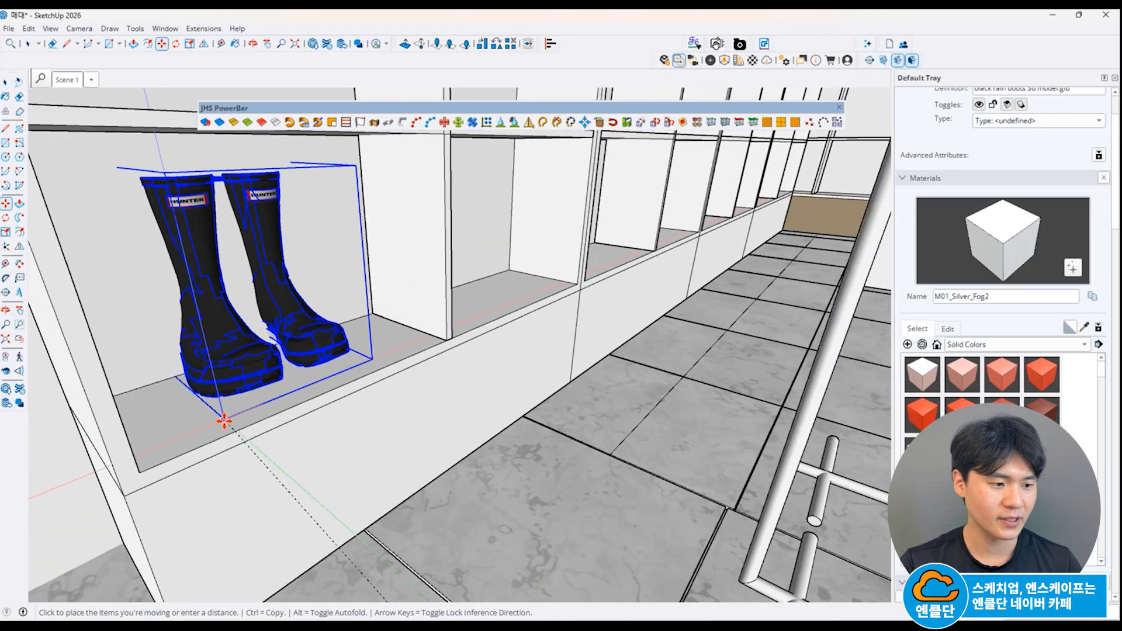
pyautogui.click(226, 425)
pyautogui.press('space')
# Step: Scale the rain boots down so they fit inside the shelf compartment
pyautogui.press('s')
pyautogui.moveTo(257, 182)
pyautogui.mouseDown(button='middle')
pyautogui.moveTo(275, 272)
pyautogui.moveTo(250, 170)
pyautogui.mouseUp(button='middle')
pyautogui.click(255, 164)
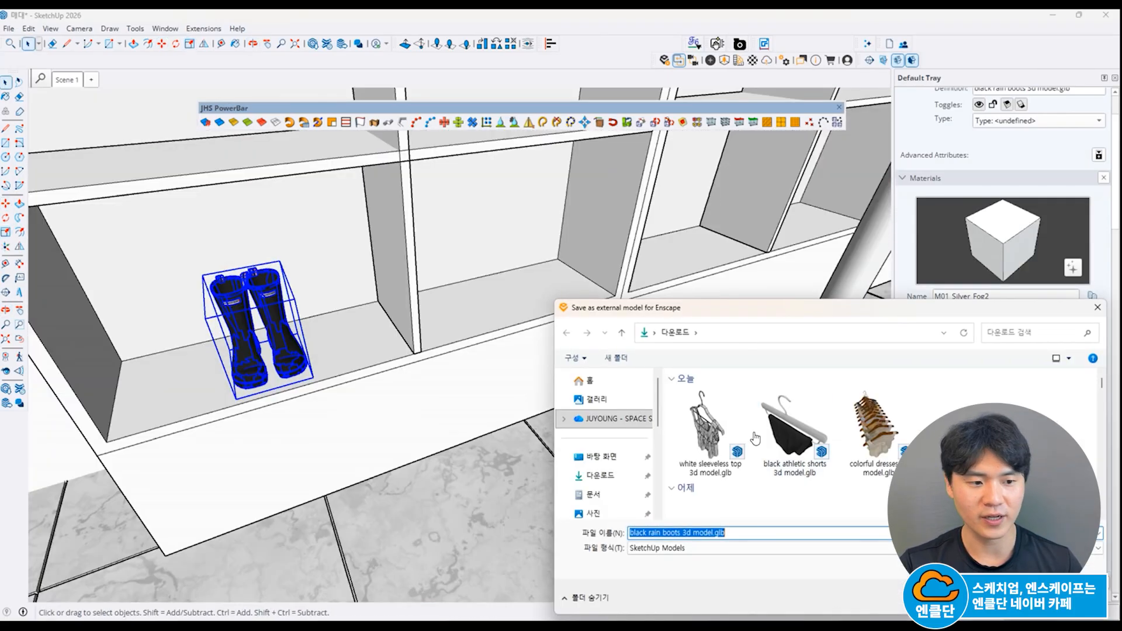
# Step: Save the rain boots as an external Enscape model named "hu" in the downloads folder
pyautogui.write('hu')
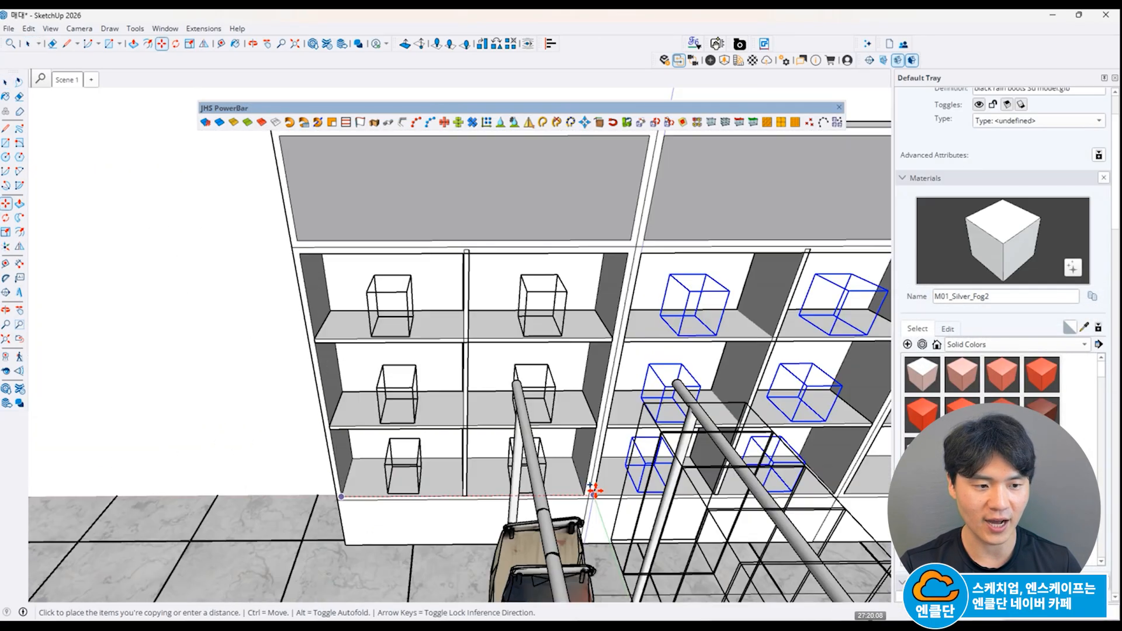
# Step: Copy the six boots proxy boxes to the neighbouring shelving unit, using the units' lower corners as reference points
pyautogui.press('ctrl')
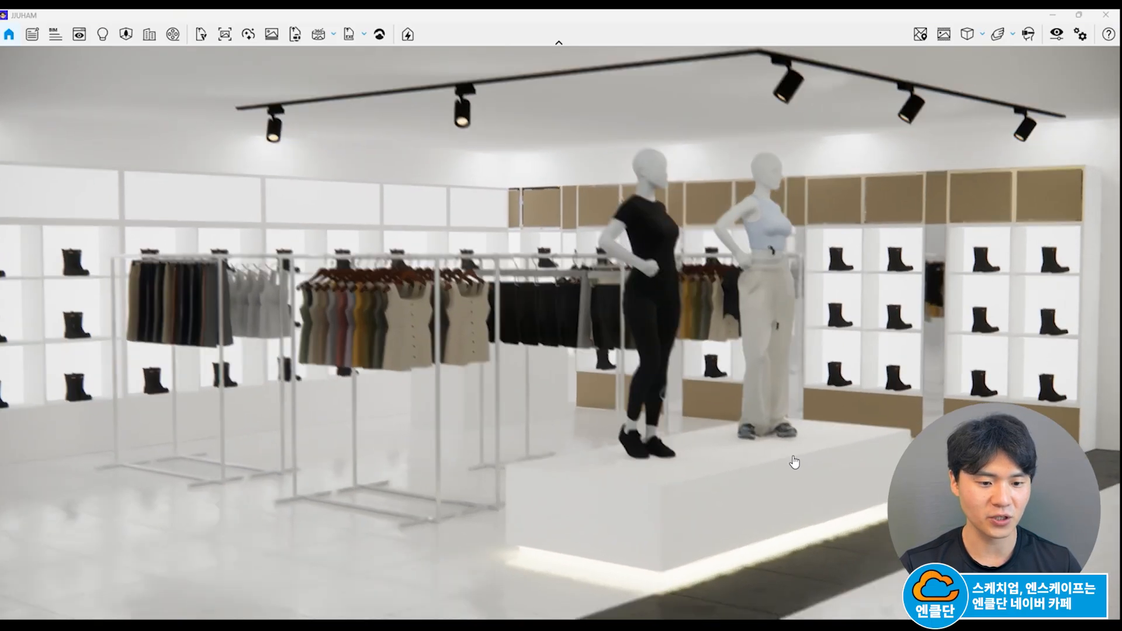
# Step: Switch the Enscape view to walk mode to look at the store interior with the clothes and boots
pyautogui.press('space')
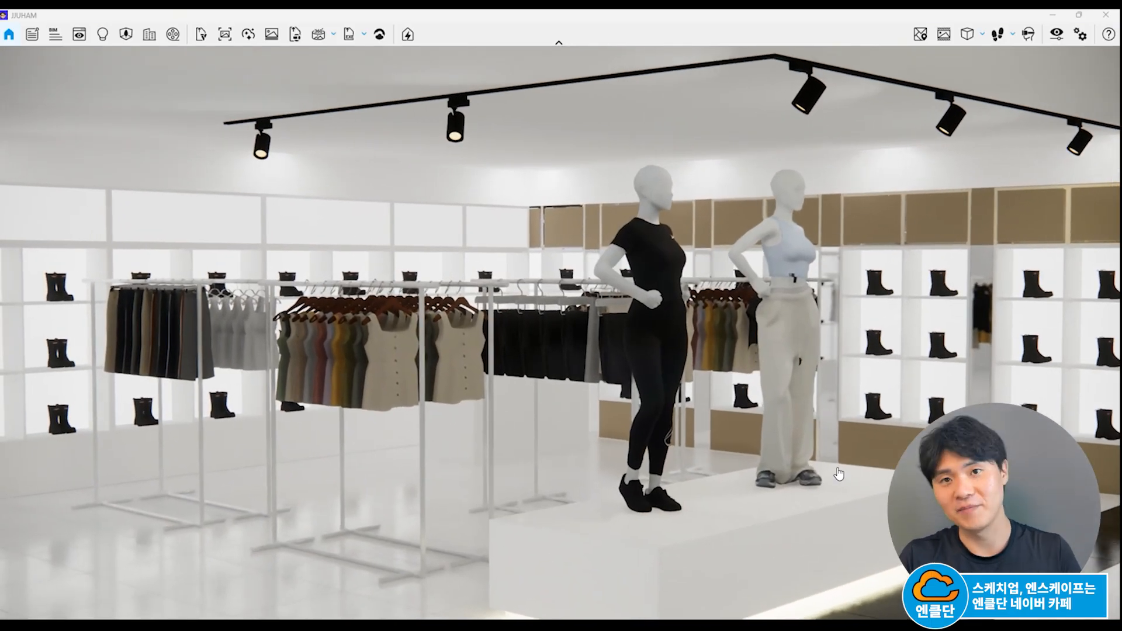